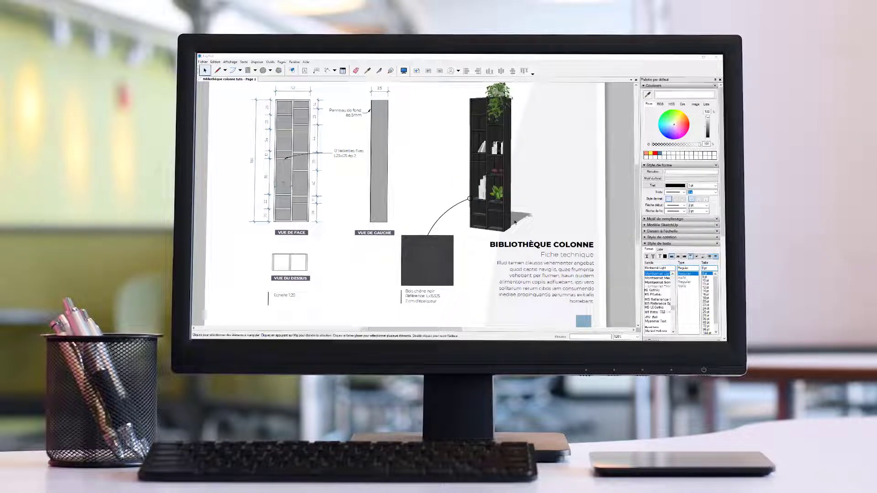
scroll(514, 223, "down", 2)
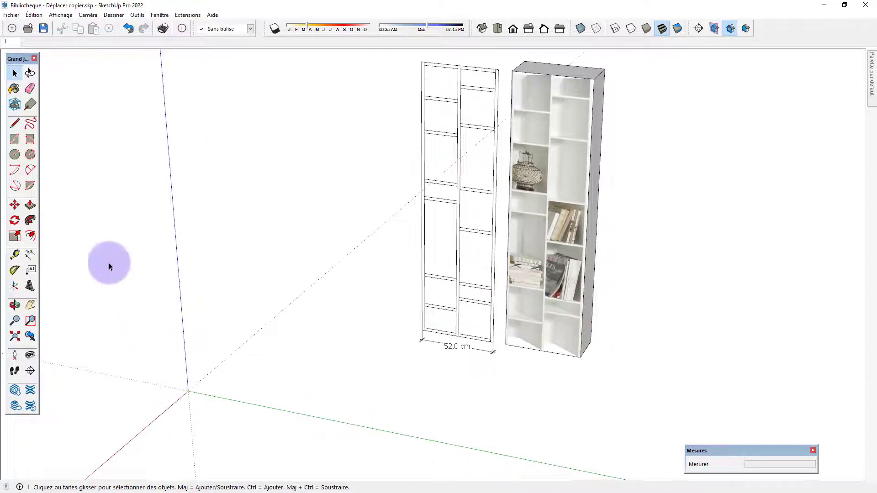
Draw a 25 x 2 cm rectangle on the ground plane, starting at the origin, as the side panel's footprint
left_click(14, 140)
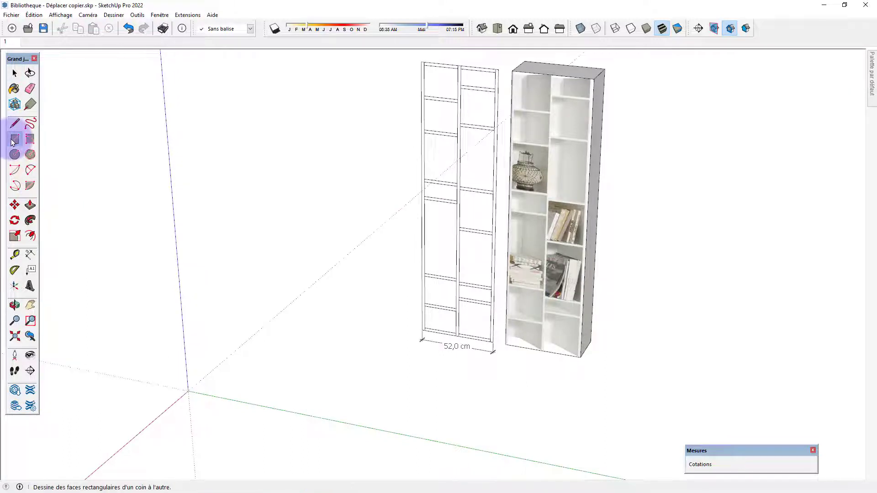
left_click(189, 391)
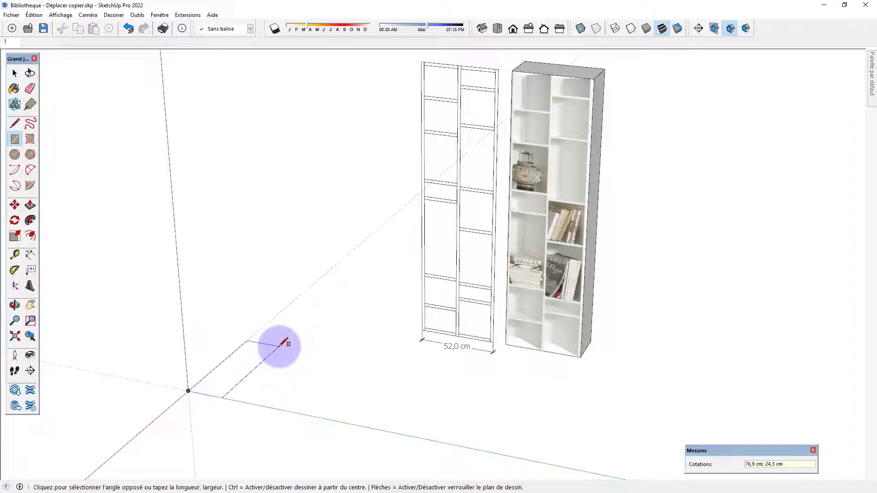
type("25;2")
key("Return")
scroll(187, 392, "up", 4)
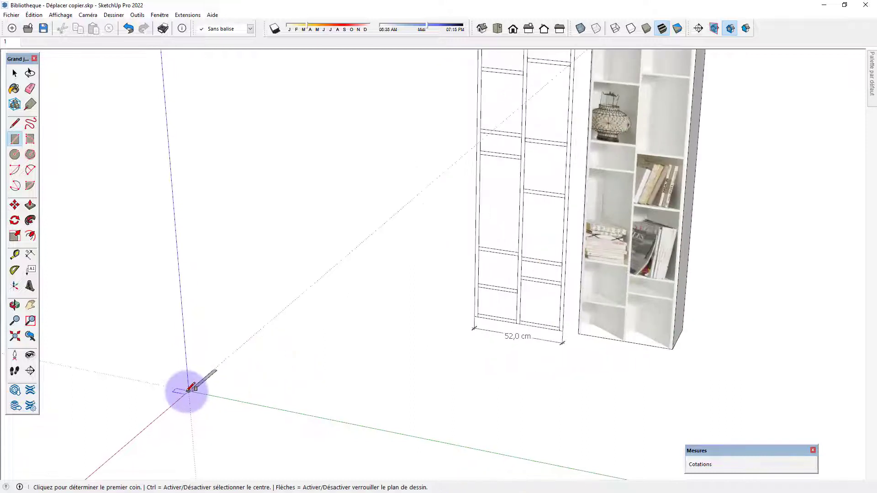
Extrude the rectangle up to the top edge of the reference elevation drawing, giving a 190 cm tall panel
mouse_move(202, 403)
middle_mouse_down()
mouse_move(192, 372)
mouse_move(211, 391)
middle_mouse_up()
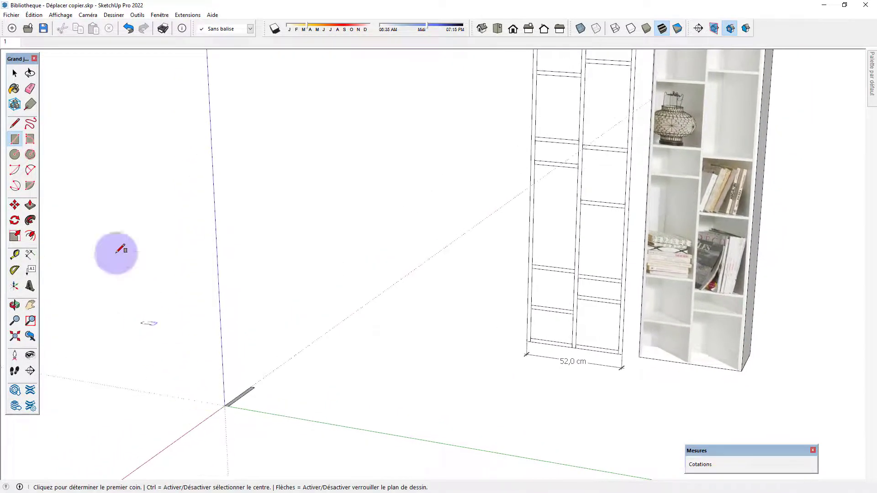
left_click(29, 206)
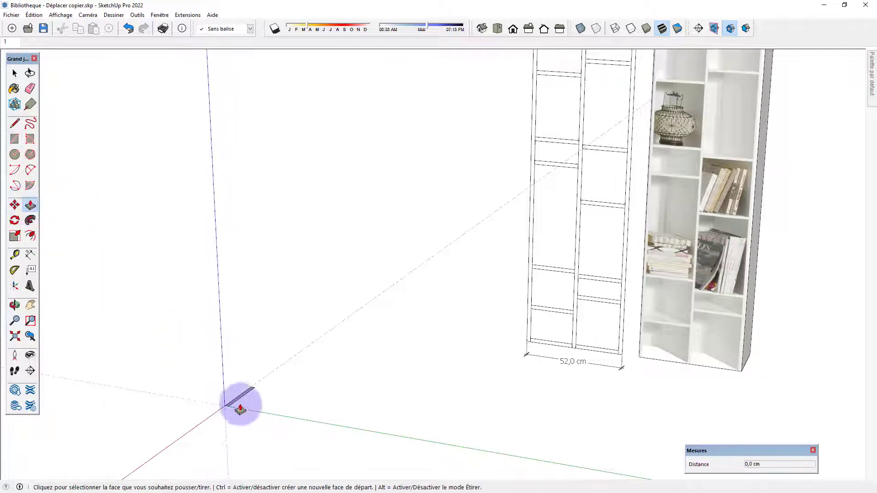
left_click(234, 405)
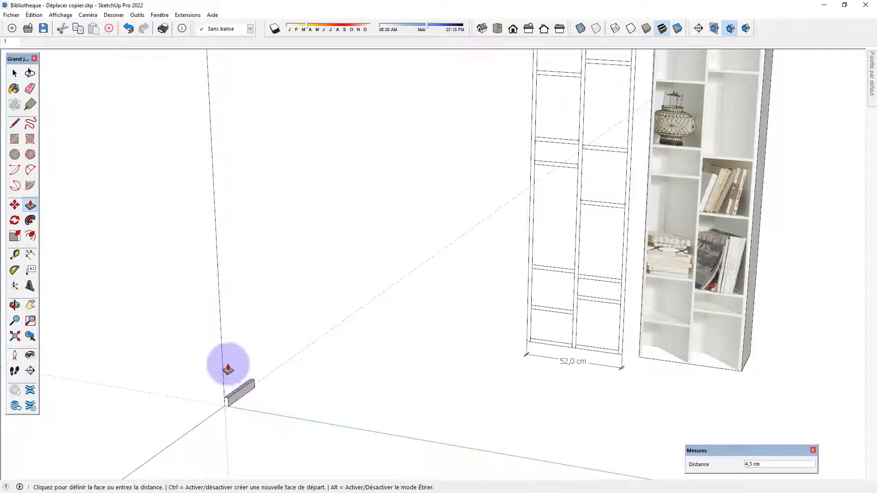
middle_click_drag(231, 317, 227, 317)
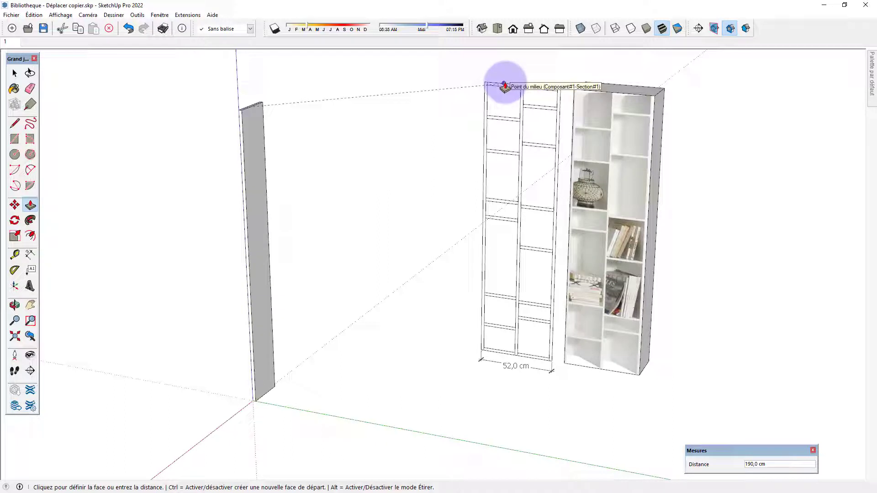
left_click(504, 86)
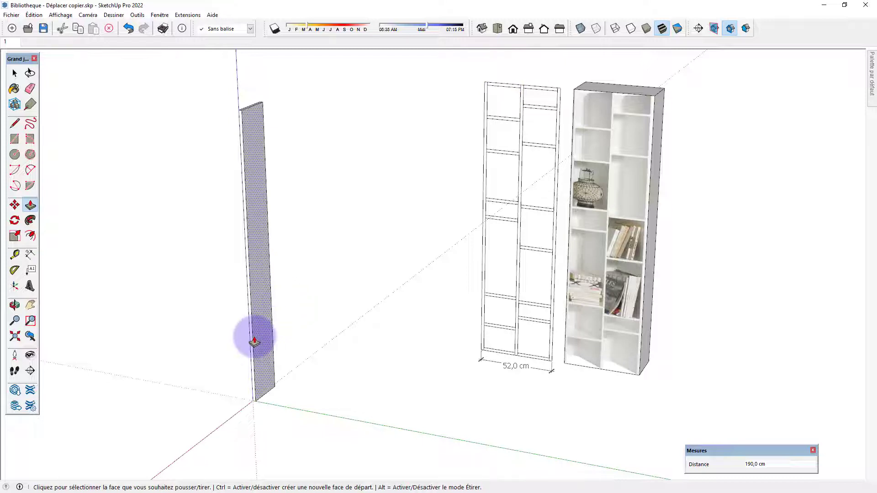
middle_click_drag(254, 337, 254, 344, "shift")
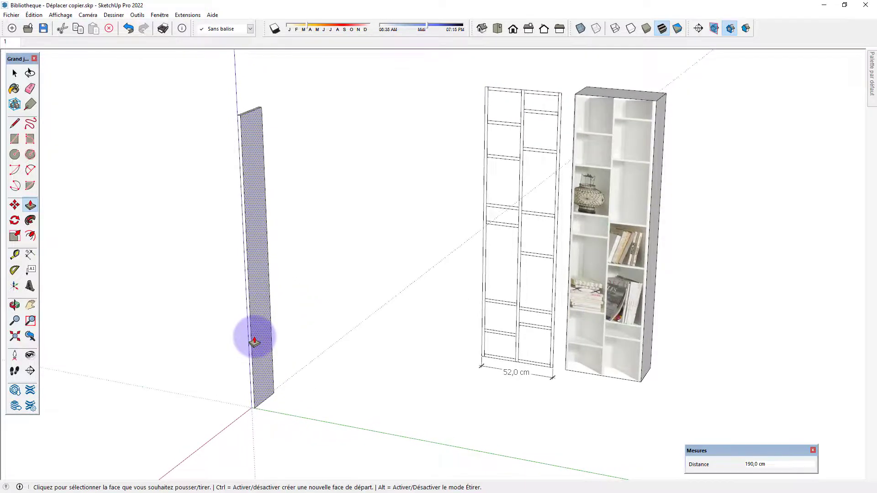
Select all faces and edges of the vertical panel and turn them into a component with the default settings
key("space")
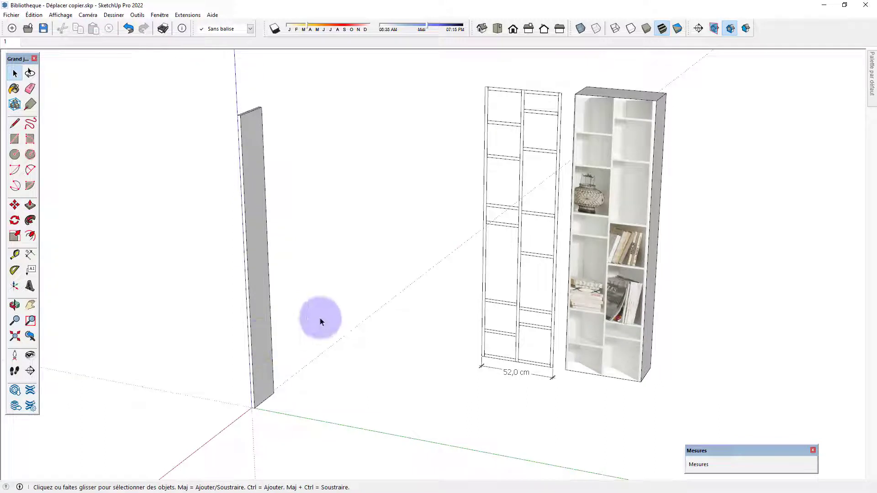
left_click(259, 332)
double_click(258, 332)
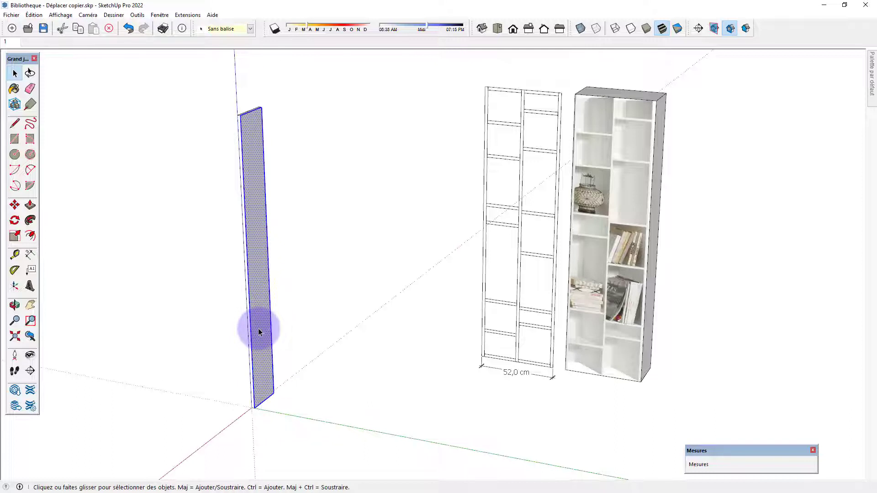
triple_click(259, 332)
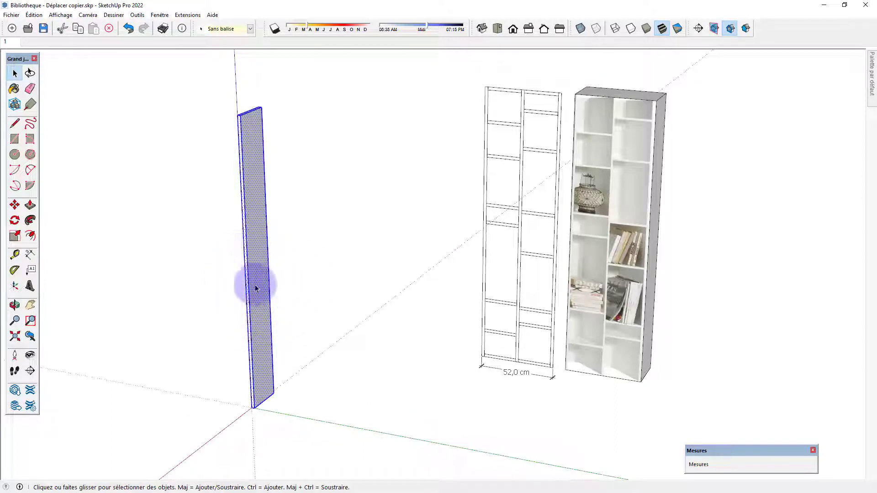
left_click(288, 290)
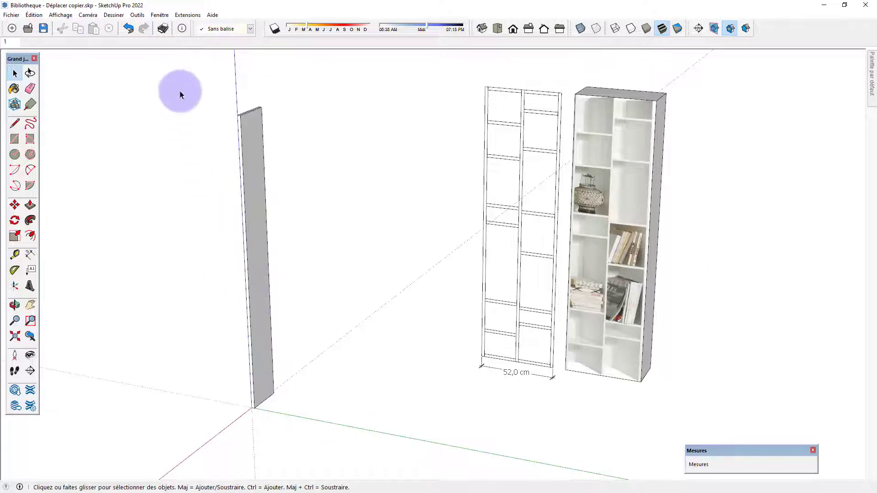
mouse_move(205, 90)
left_mouse_down()
mouse_move(304, 401)
mouse_move(305, 431)
left_mouse_up()
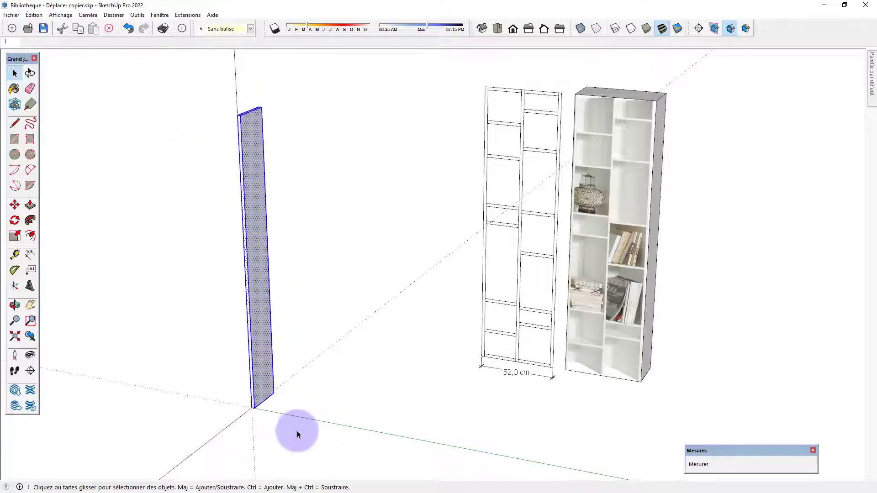
right_click(258, 357)
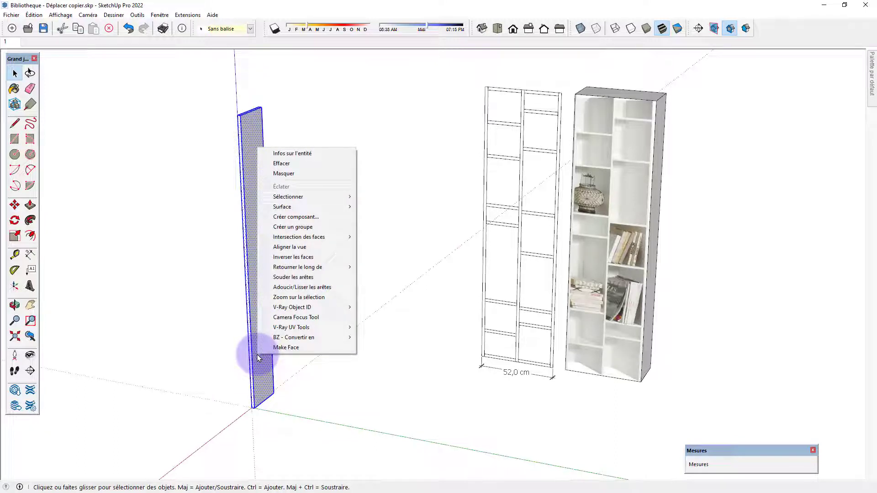
left_click(289, 221)
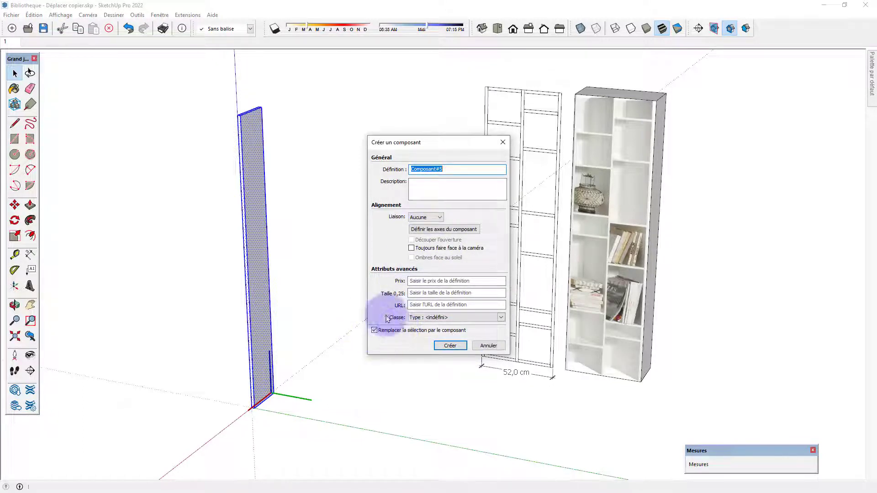
left_click(450, 345)
left_click(389, 362)
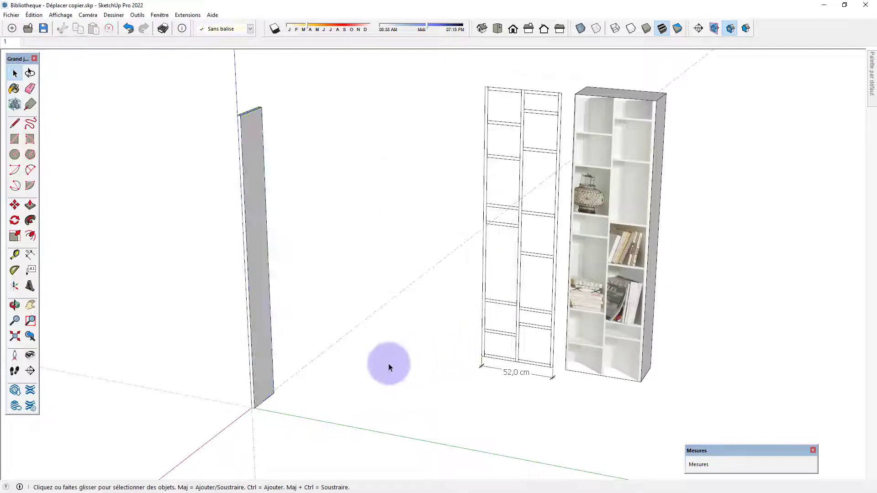
Show the example panels with attached shelves and select parts of each to compare loose geometry with components
right_click(332, 297)
left_click(307, 247)
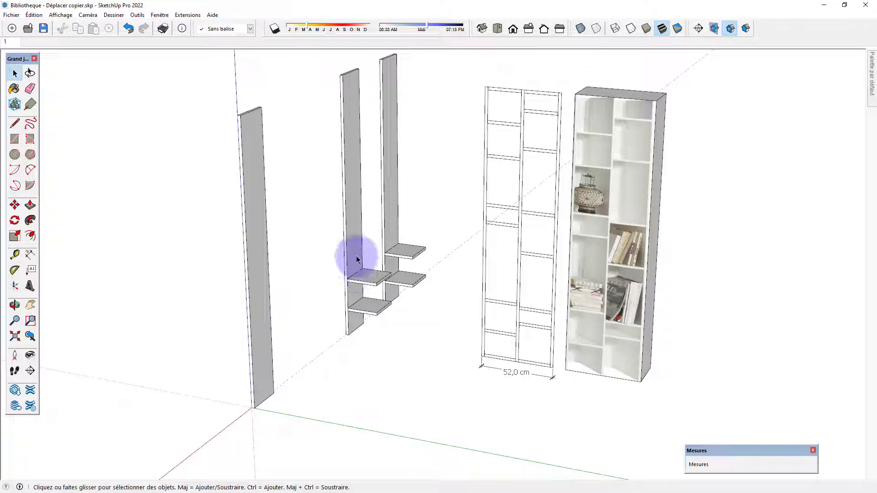
left_click(356, 258)
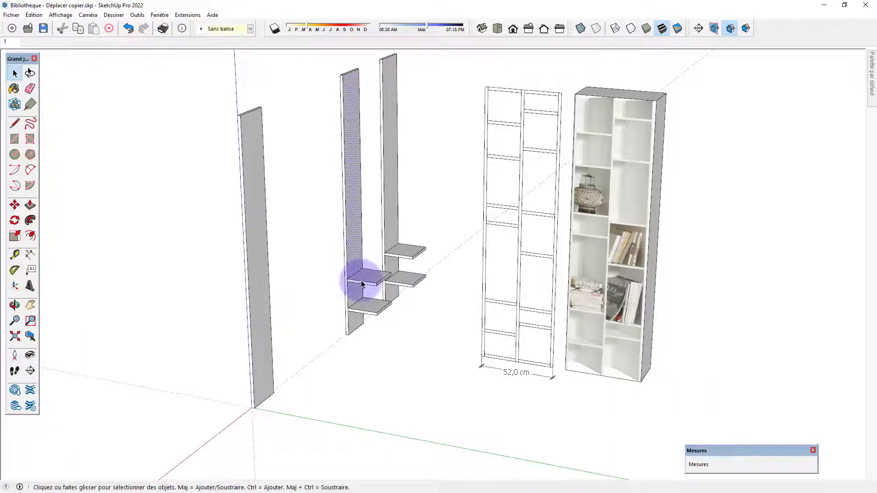
left_click(351, 296)
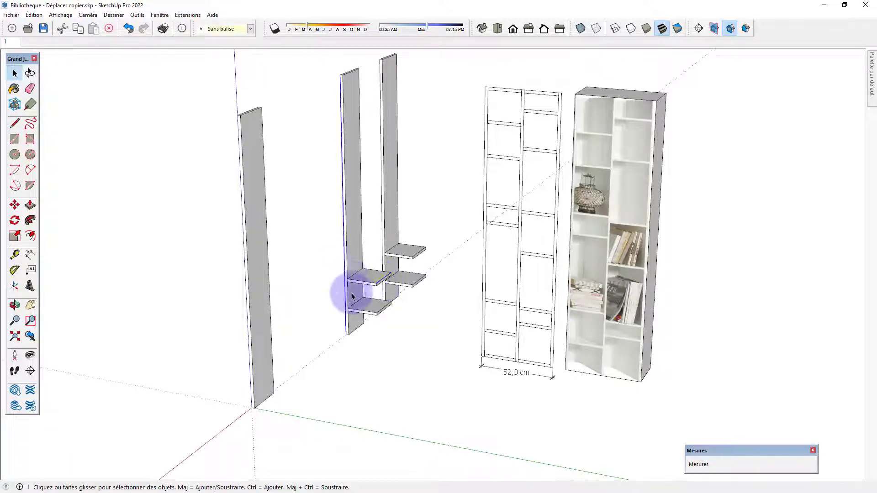
left_click(406, 255)
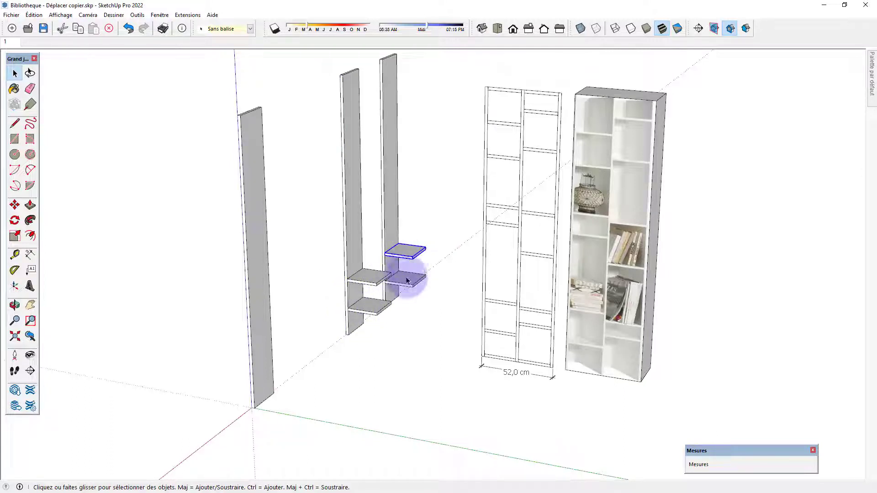
left_click(392, 235)
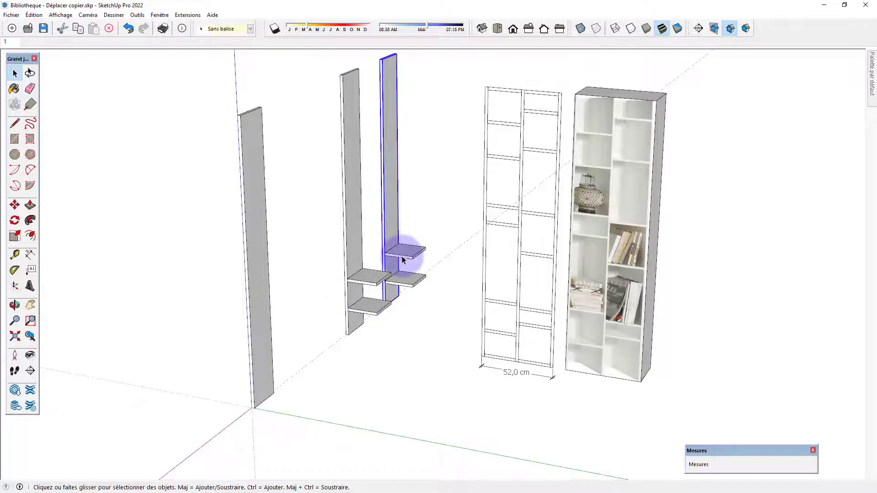
Try to move the upper shelf component on the rear example panel
left_click(402, 259)
key("t")
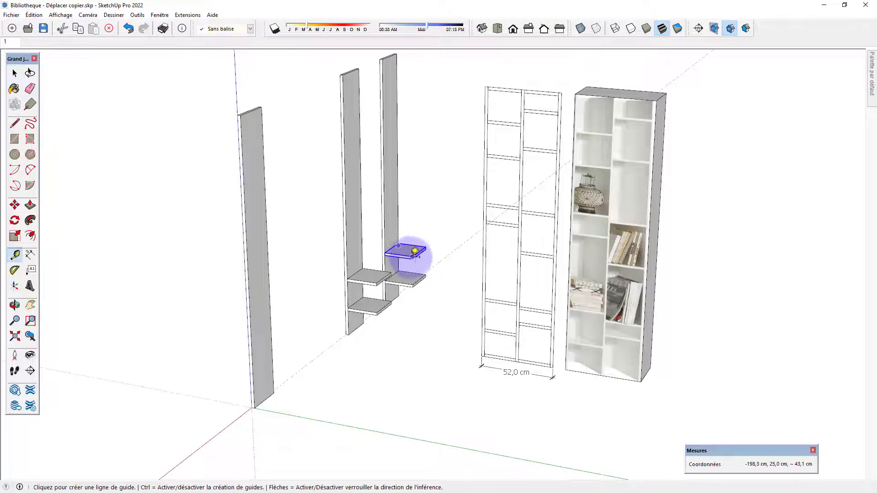
key("m")
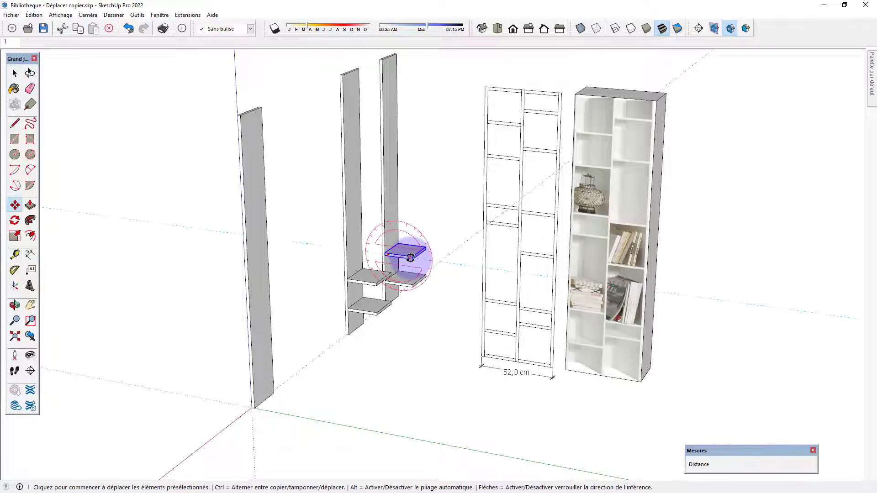
left_click(405, 250)
key("Escape")
left_click(414, 257)
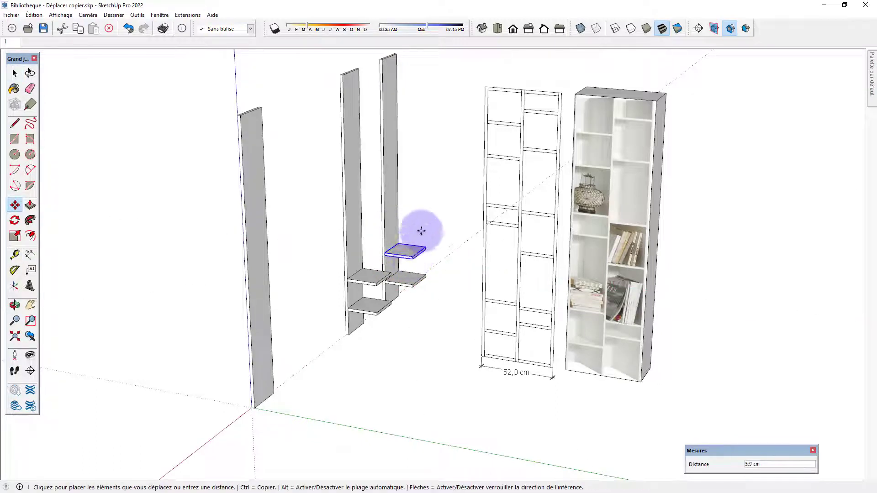
key("Escape")
Try to move the upper shelf of the front example panel, whose geometry is not grouped
scroll(360, 291, "up", 3)
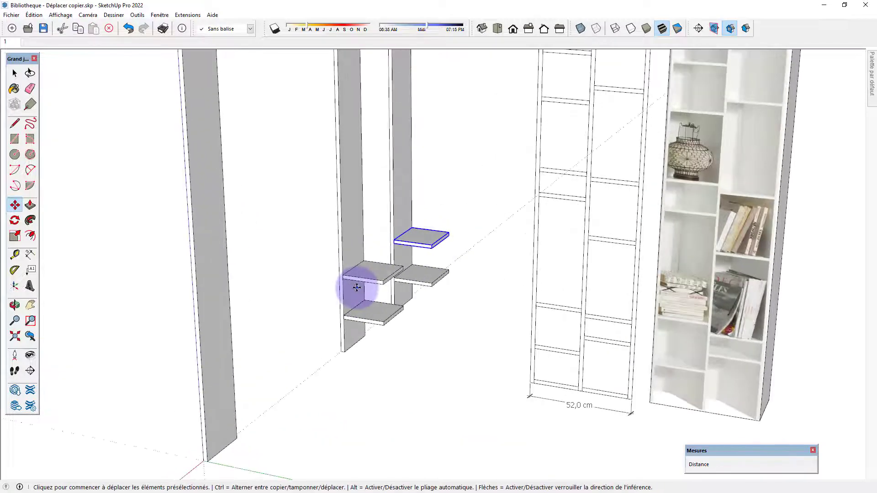
key("space")
left_click(305, 321)
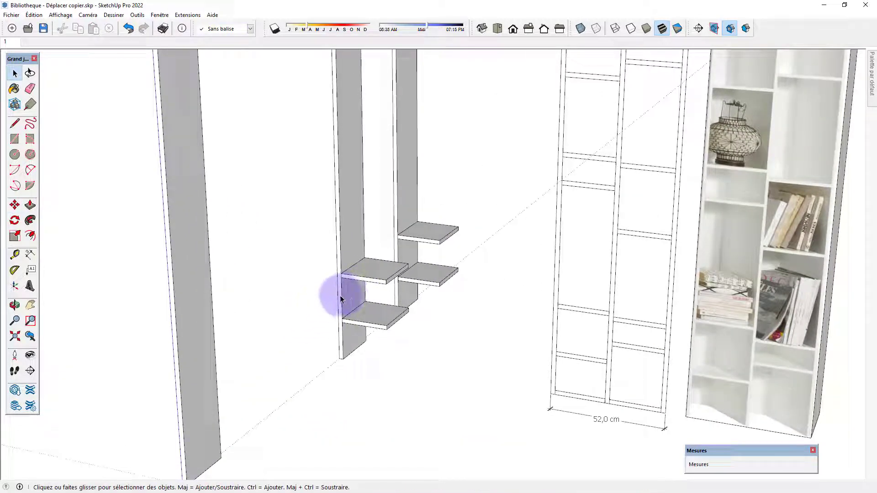
triple_click(363, 275)
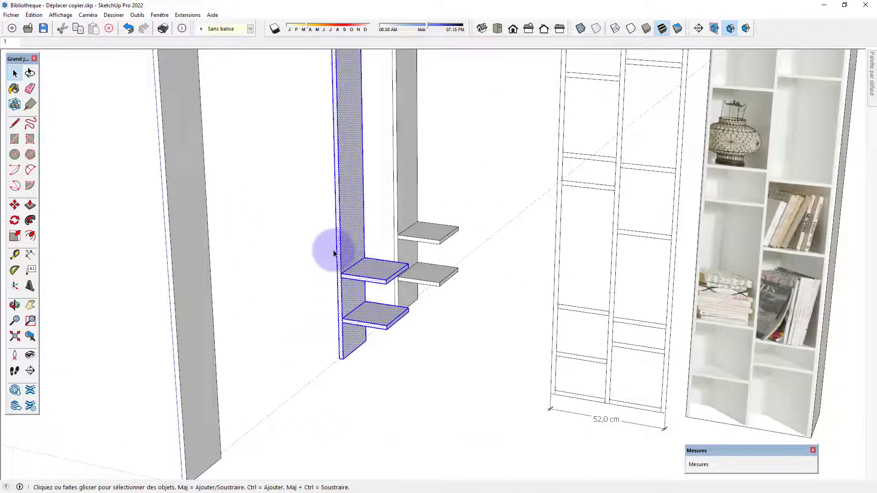
left_click_drag(330, 238, 411, 296)
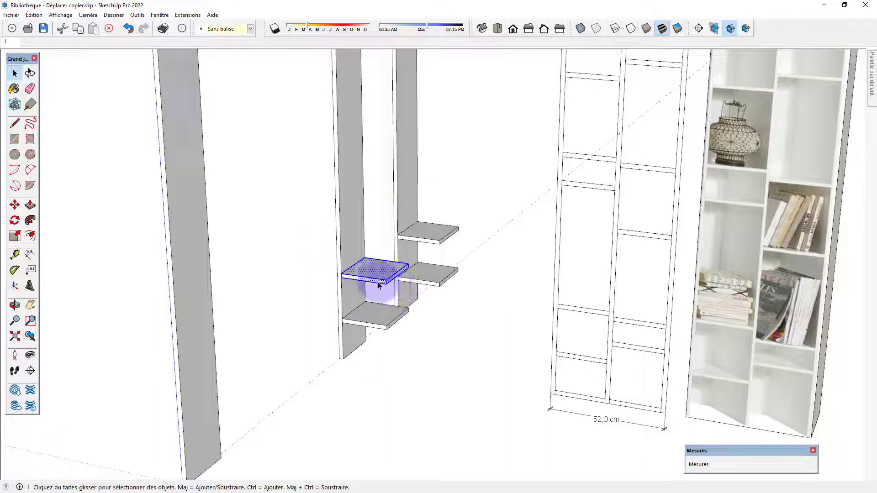
key("t")
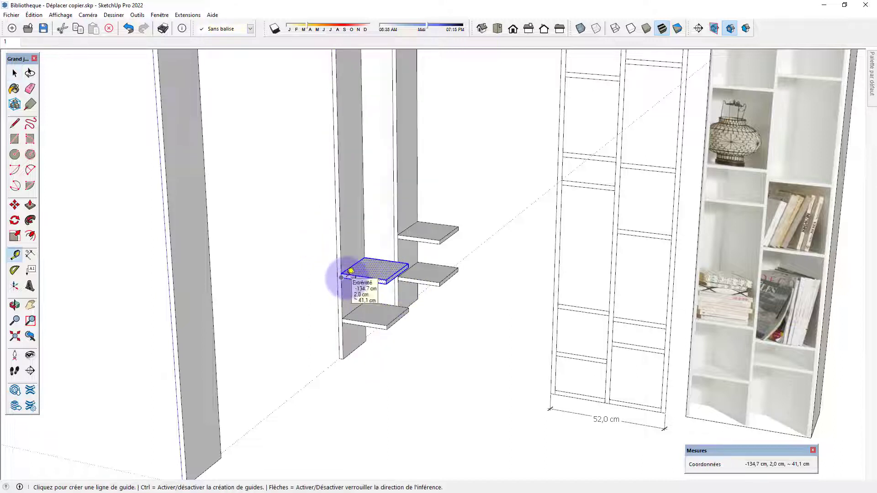
key("m")
left_click_drag(345, 273, 340, 230)
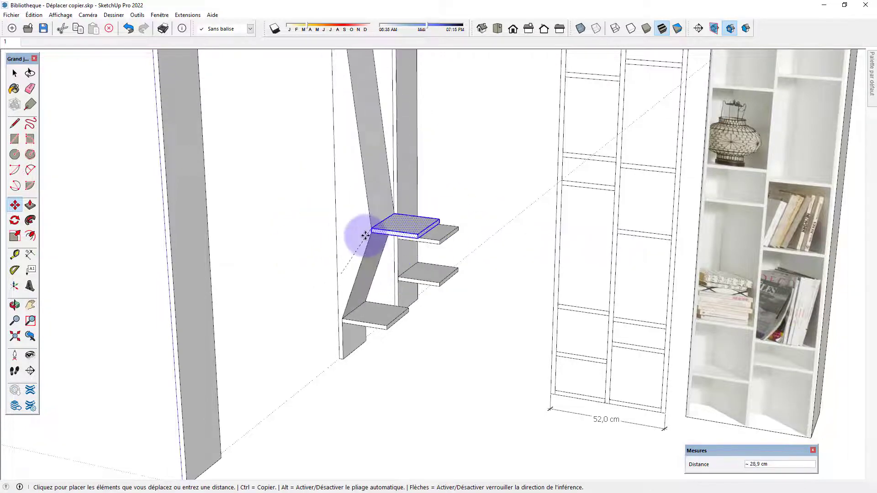
key("space")
Delete the two example panels and their shelves, keeping the panel at the origin
scroll(365, 235, "down", 4)
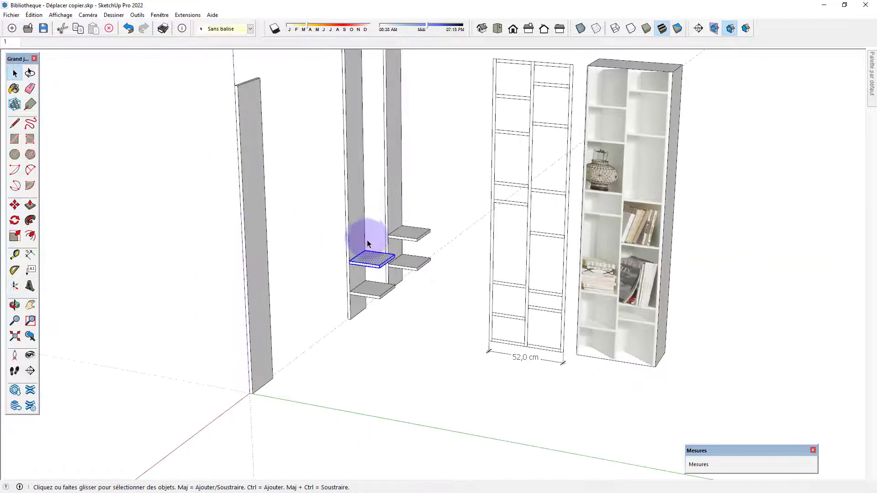
left_click_drag(432, 328, 332, 198)
key("Delete")
scroll(388, 292, "down", 1)
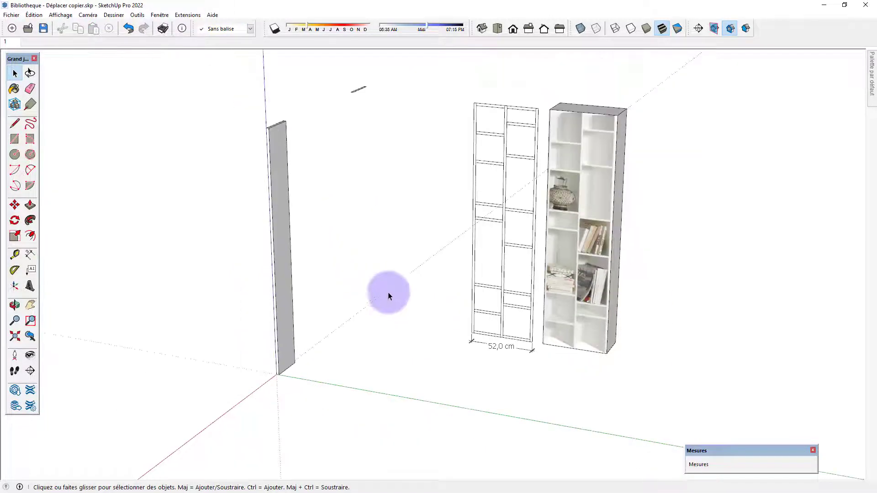
scroll(284, 344, "up", 3)
middle_click_drag(285, 343, 280, 380)
scroll(270, 365, "down", 1)
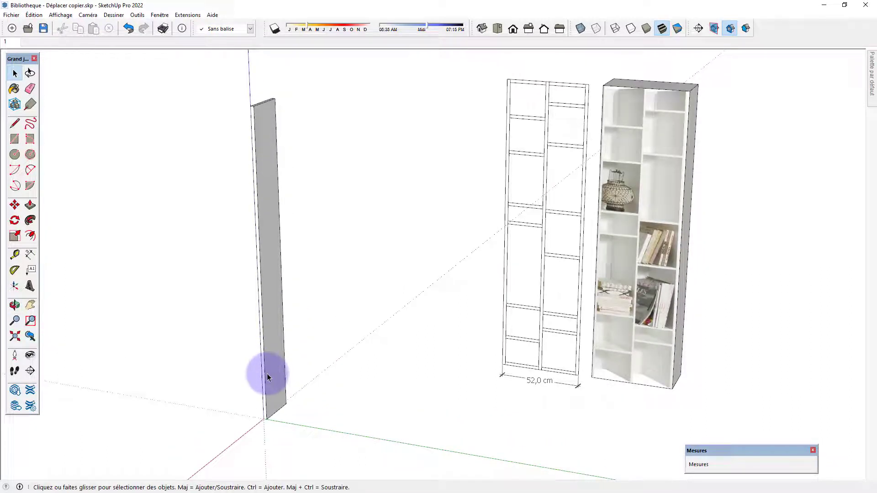
Copy the vertical panel at the origin 50 cm along the green axis with the Move tool
left_click(268, 377)
middle_click_drag(276, 446, 280, 423)
left_click(247, 389)
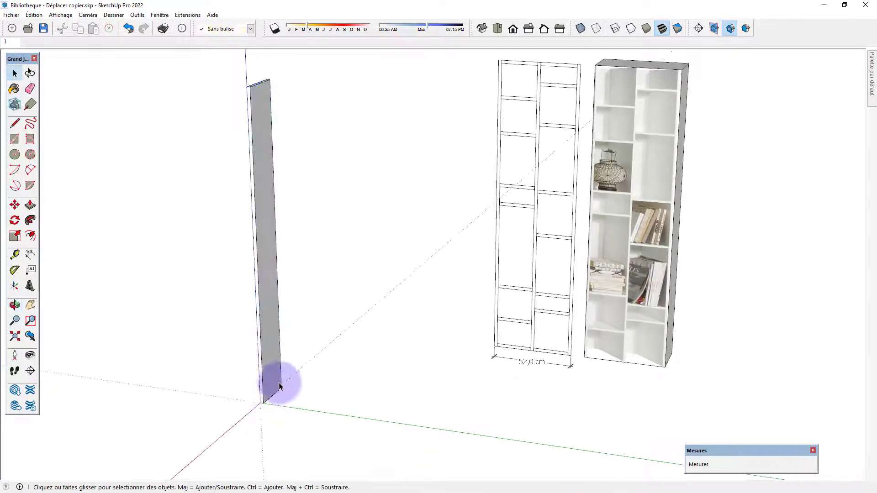
left_click(267, 324)
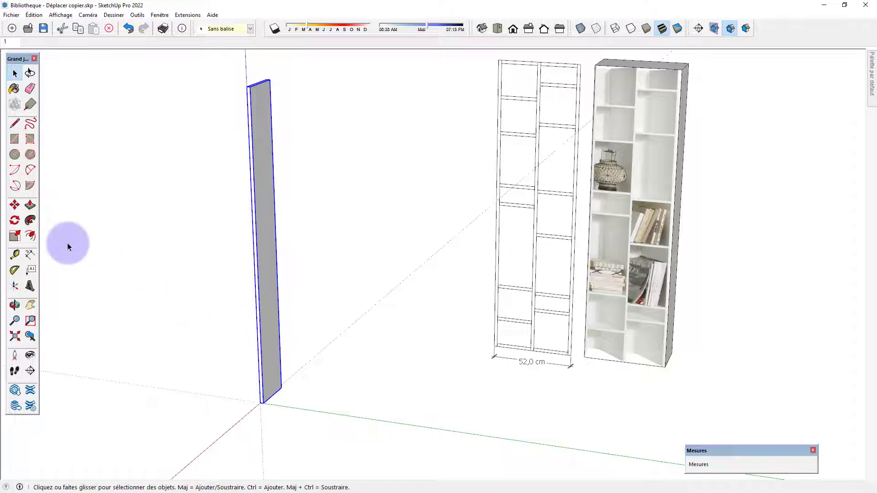
left_click(15, 205)
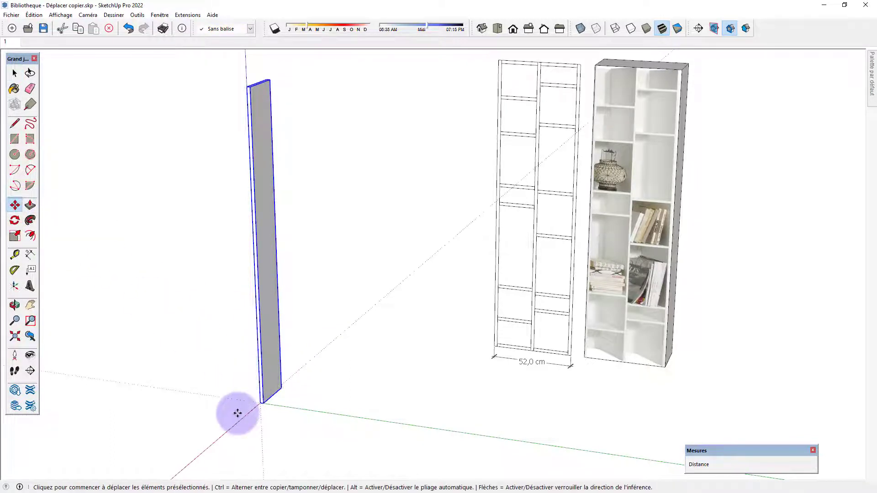
left_click(264, 404)
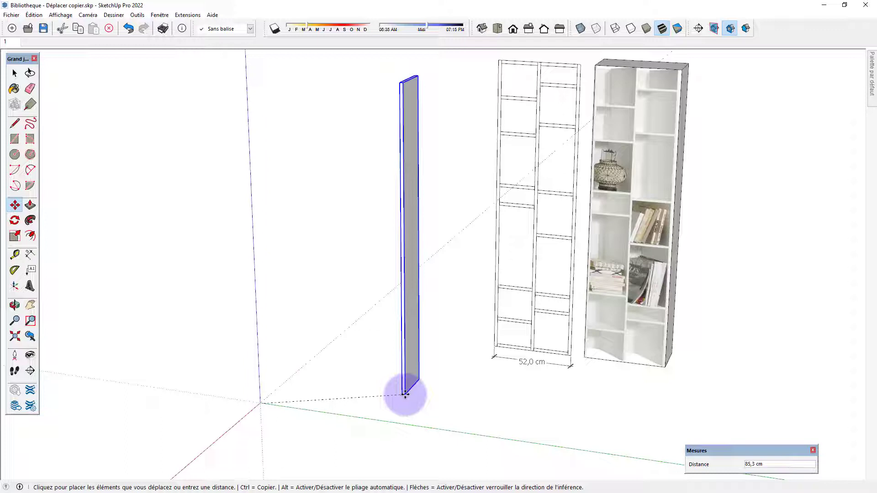
key("ctrl")
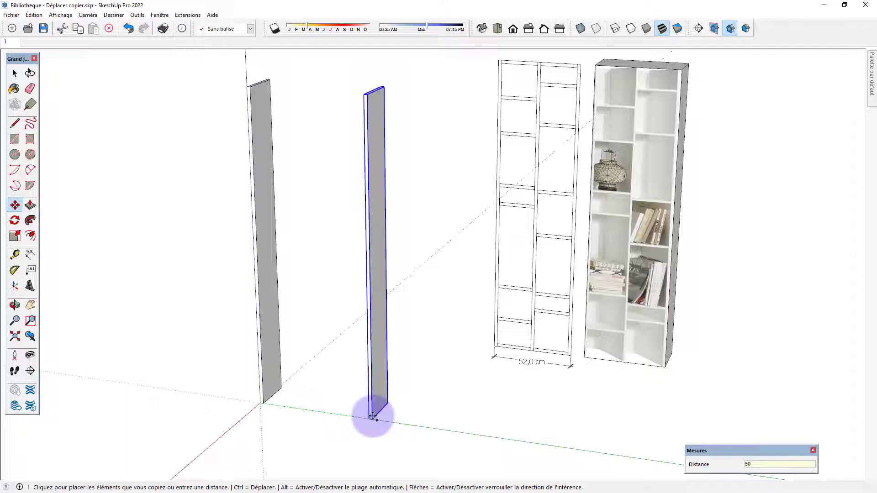
key("Return")
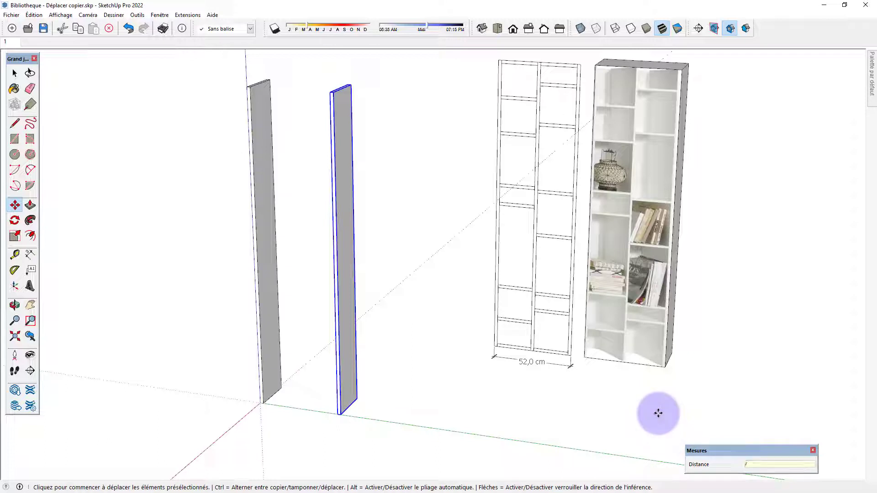
Divide the copy distance between the two panels, trying /4 and settling on /2 for a single middle panel
key("Return")
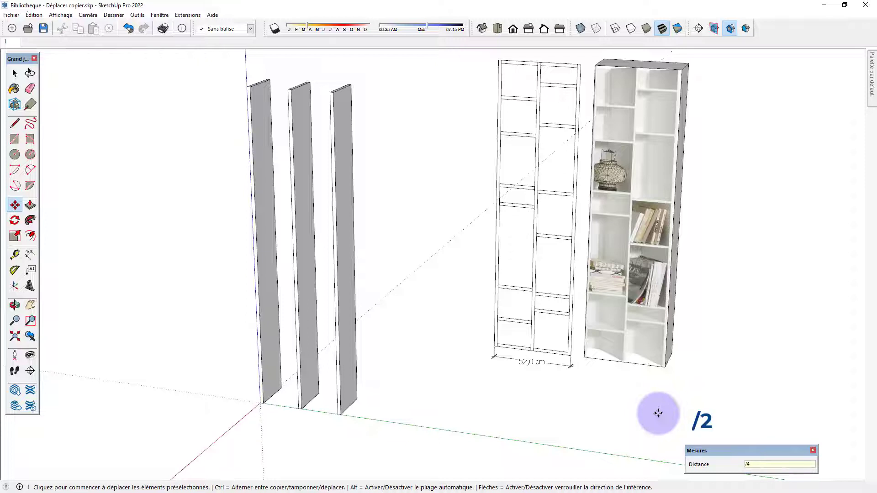
type("/4")
key("Return")
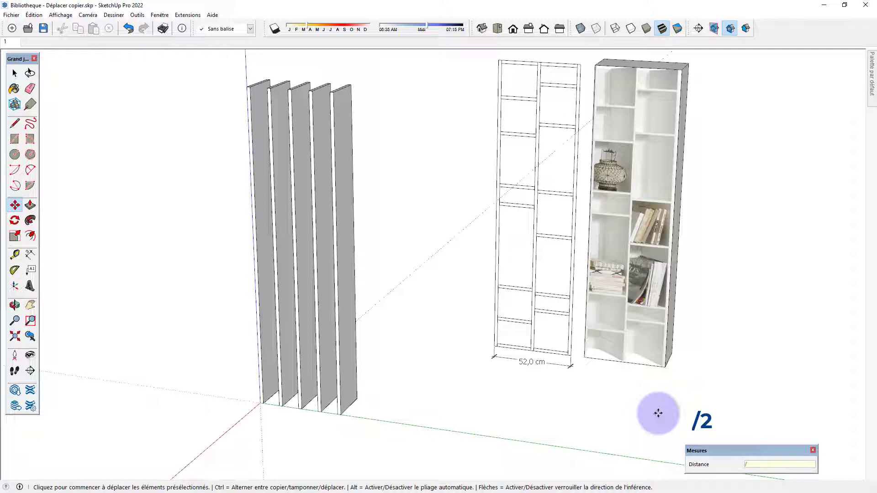
key("Return")
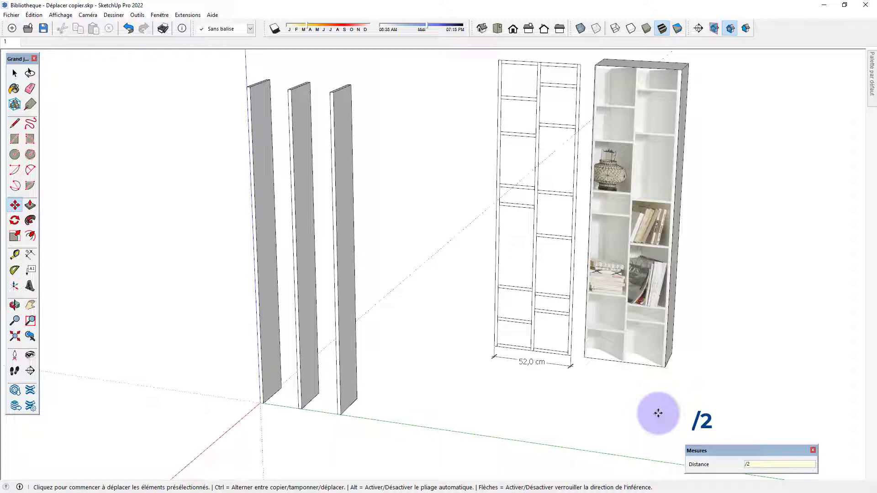
key("space")
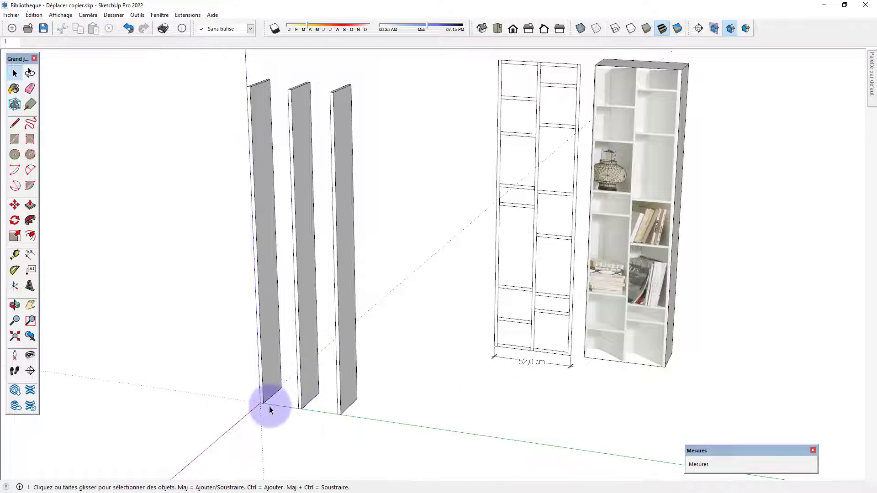
Draw a ground-level rectangle filling the full depth between the panel at the origin and the middle panel
middle_click_drag(268, 405, 315, 438)
scroll(268, 400, "up", 1)
scroll(268, 400, "up", 2)
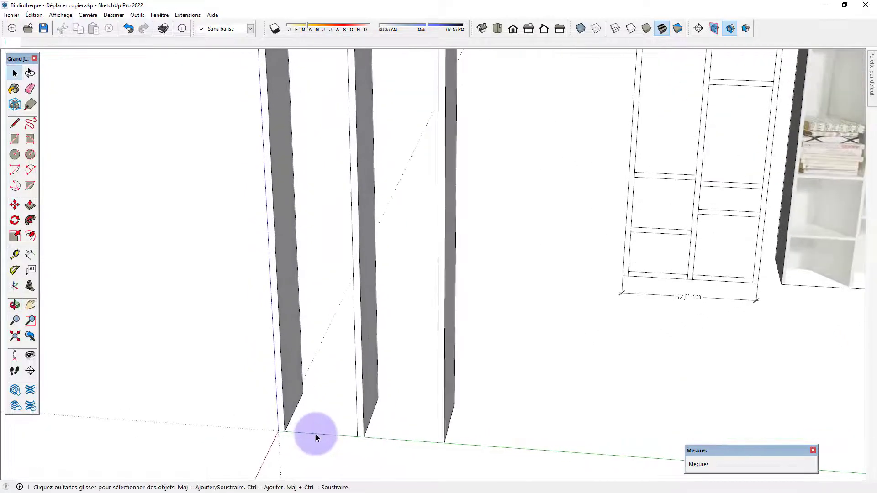
scroll(315, 438, "up", 1)
left_click(15, 138)
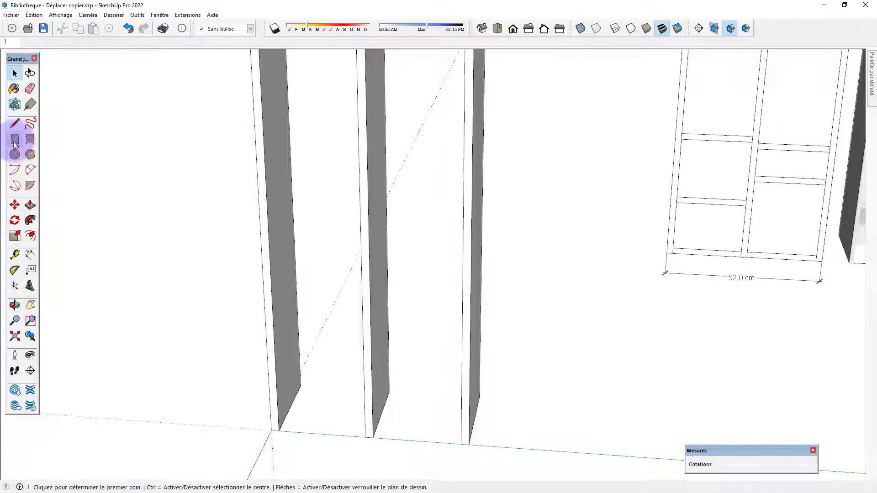
left_click(278, 431)
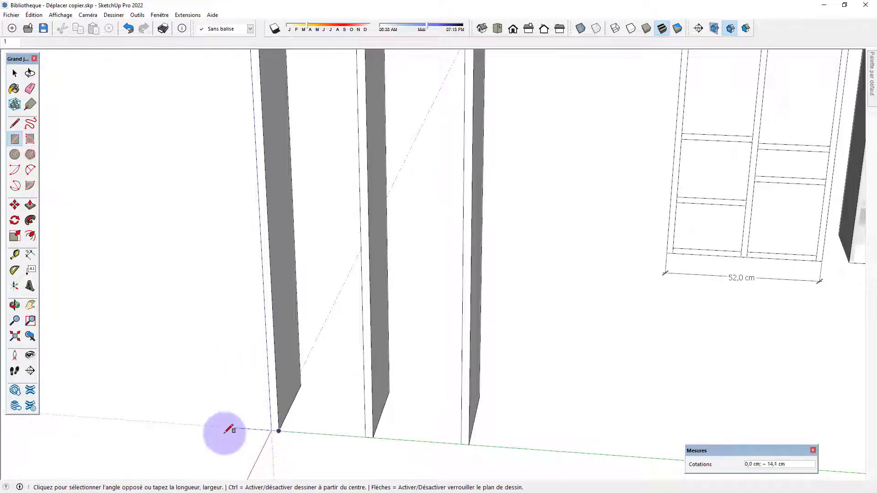
middle_click_drag(229, 426, 317, 385)
left_click(459, 389)
key("space")
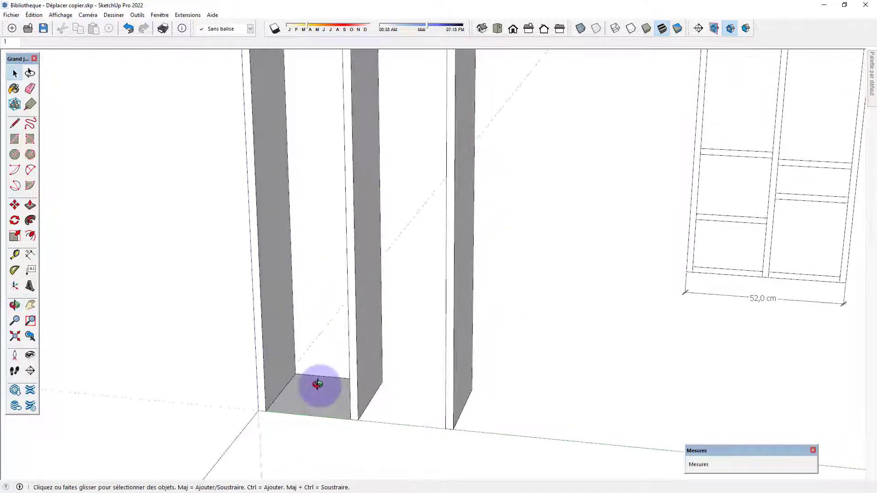
Push/Pull the rectangle between the first two panels up 2 cm to form the bottom shelf
key("p")
left_click(317, 394)
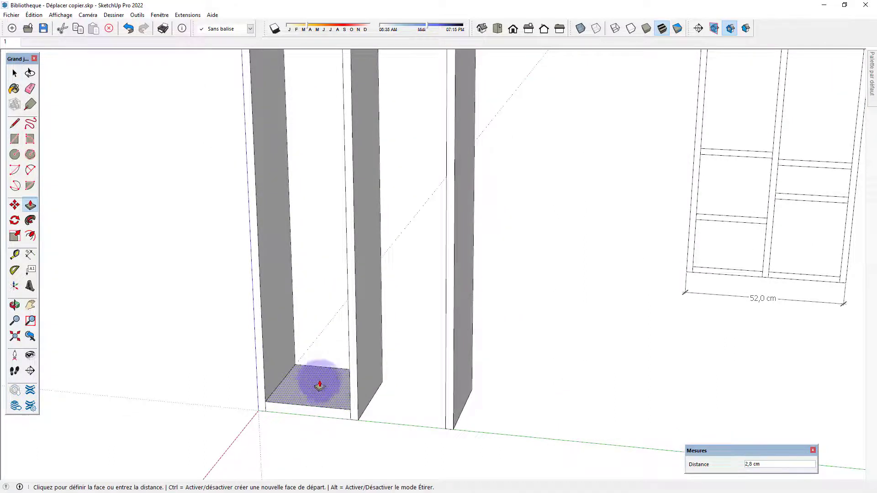
type("2")
key("Return")
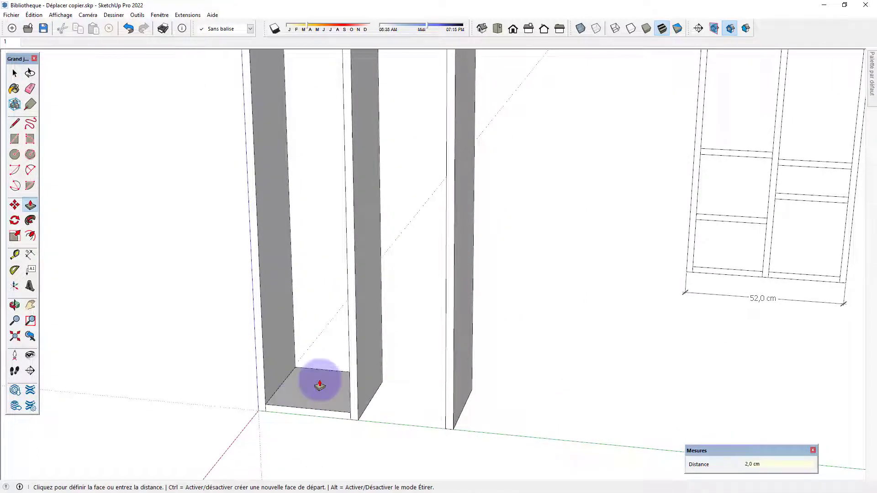
Turn all the bottom shelf's geometry into a component with the default settings, replacing the selection
key("space")
triple_click(315, 393)
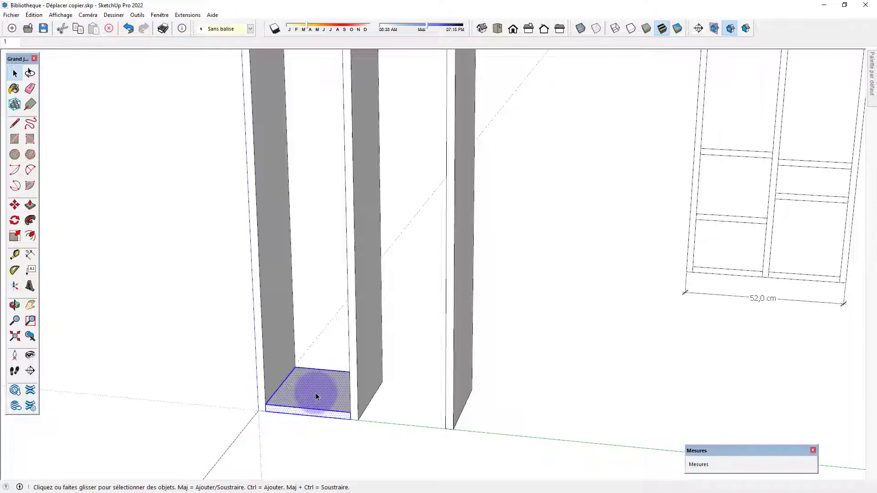
right_click(315, 393)
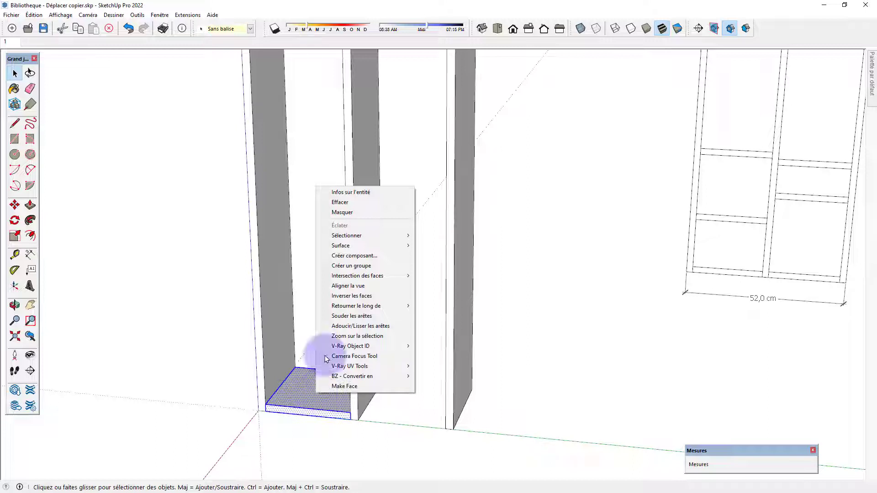
left_click(353, 256)
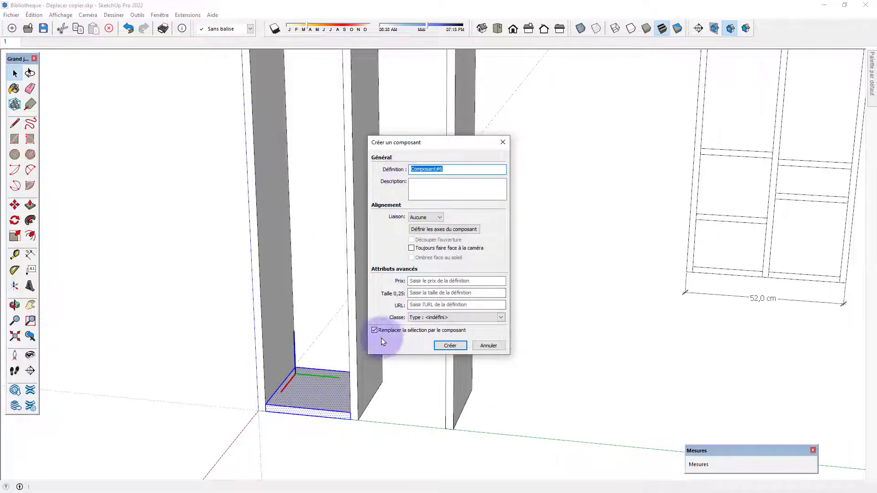
left_click(450, 345)
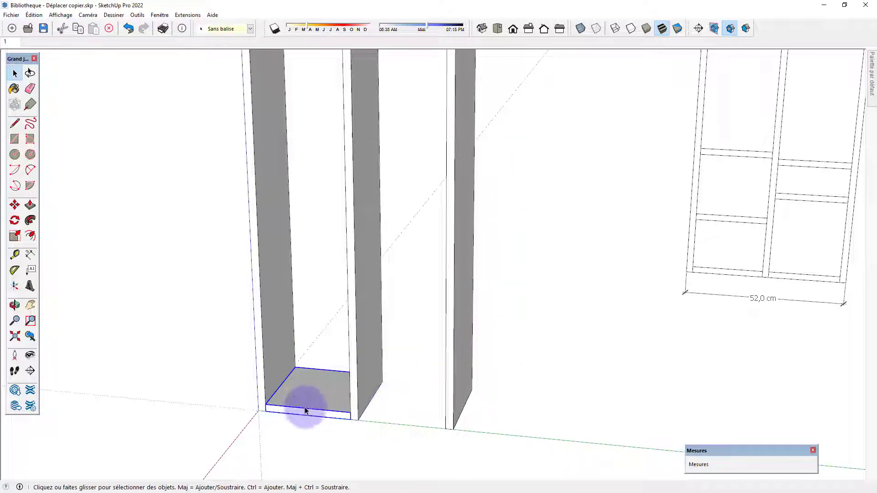
Copy the bottom shelf component from its lower front corner into the compartment between the middle and outer panels
key("m")
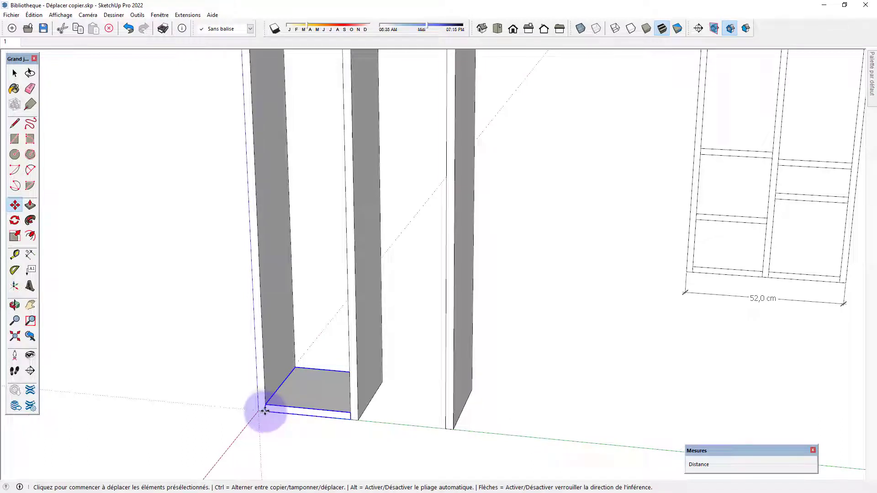
left_click(264, 410)
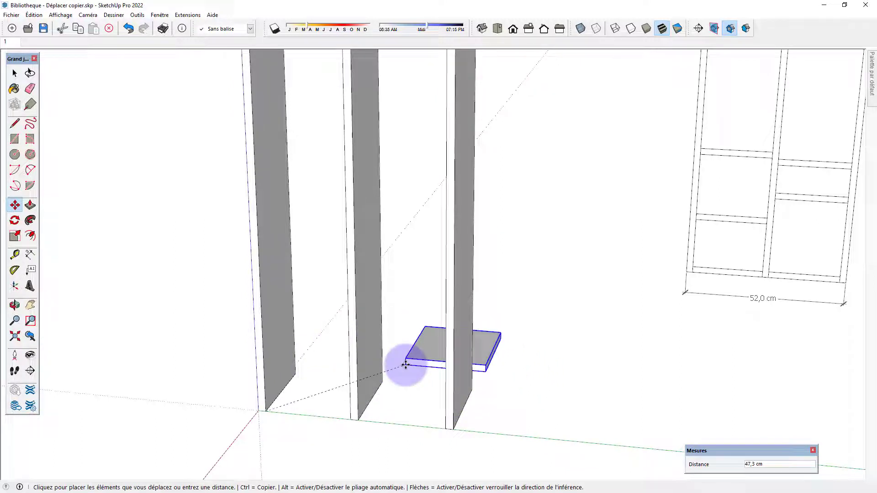
key("ctrl")
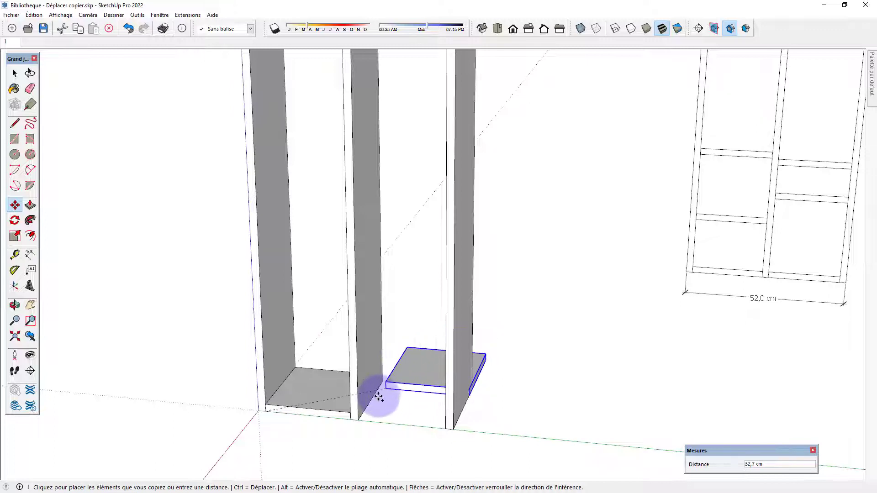
left_click(359, 420)
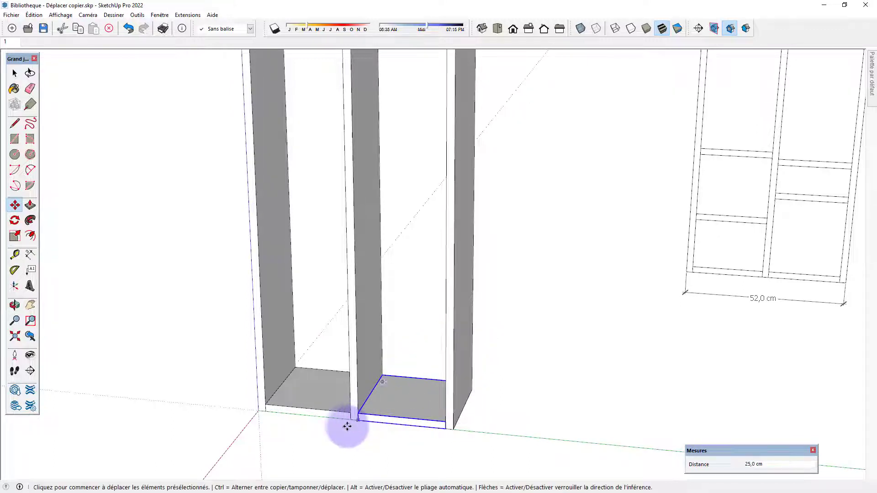
middle_click_drag(345, 423, 348, 406)
key("space")
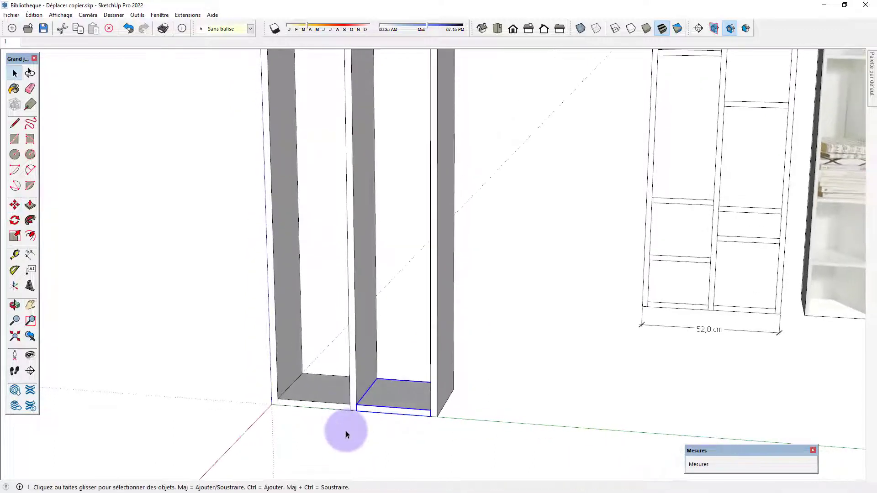
left_click(453, 345)
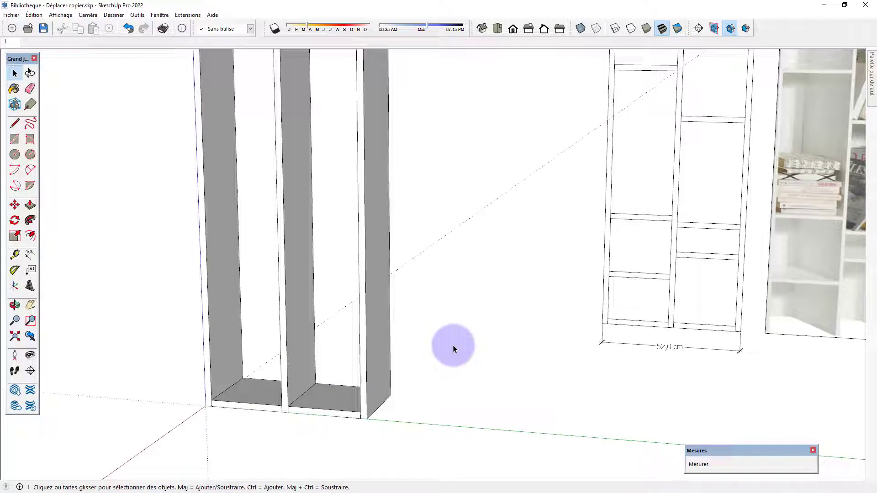
Measure the heights from the bottom of the reference elevation's left column to the shelves above it
left_click(258, 401)
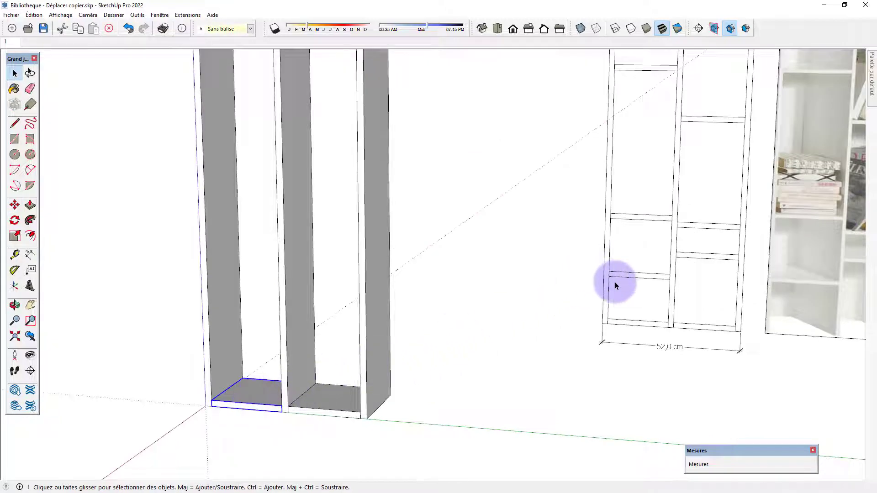
left_click(544, 326)
left_click(15, 255)
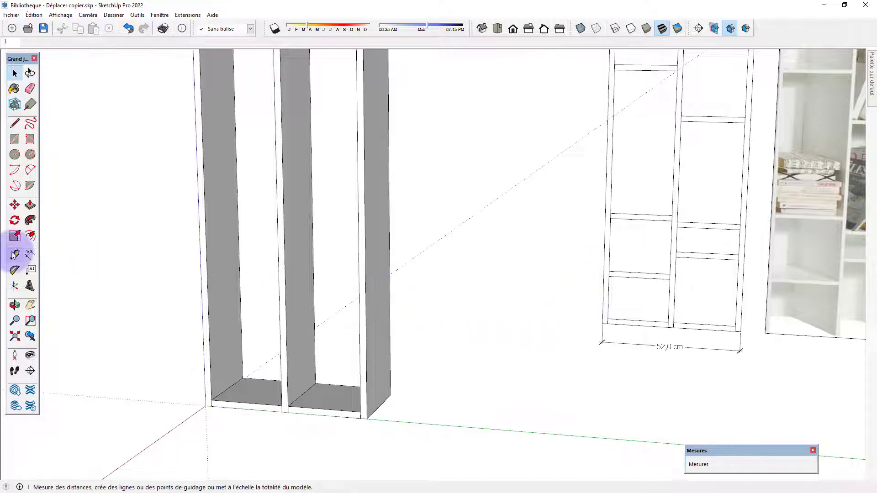
left_click(14, 254)
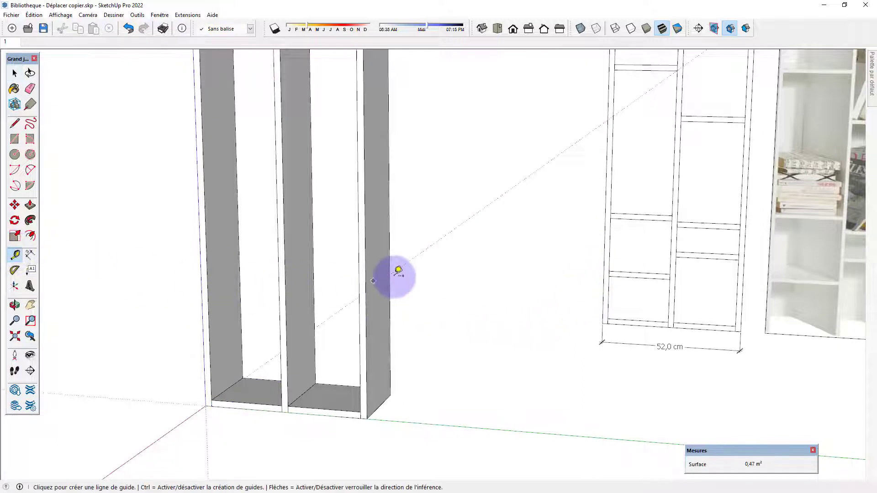
left_click(608, 323)
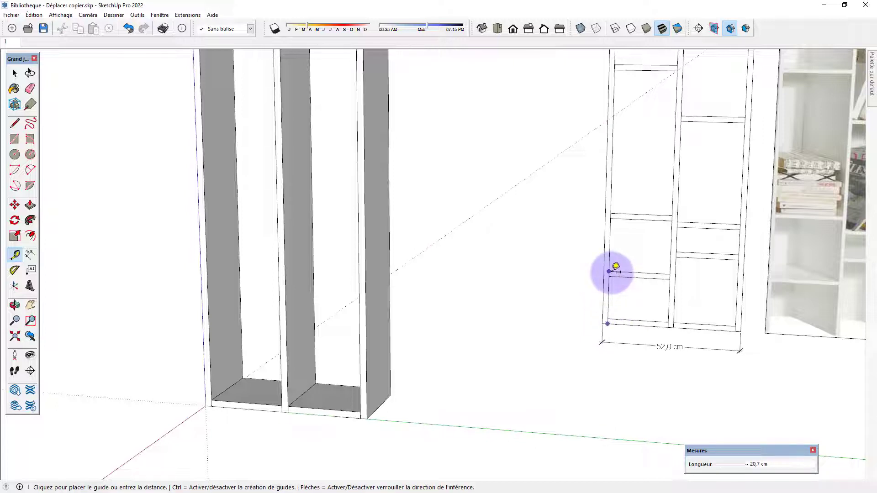
key("space")
key("t")
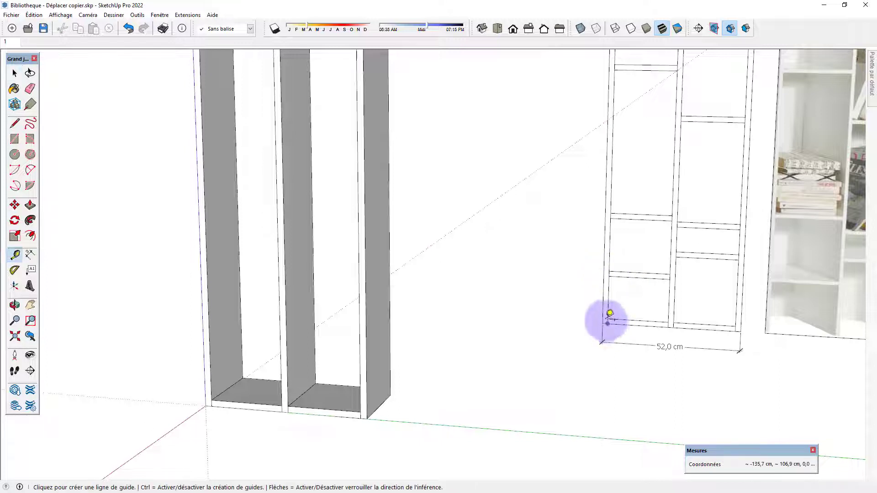
left_click(609, 316)
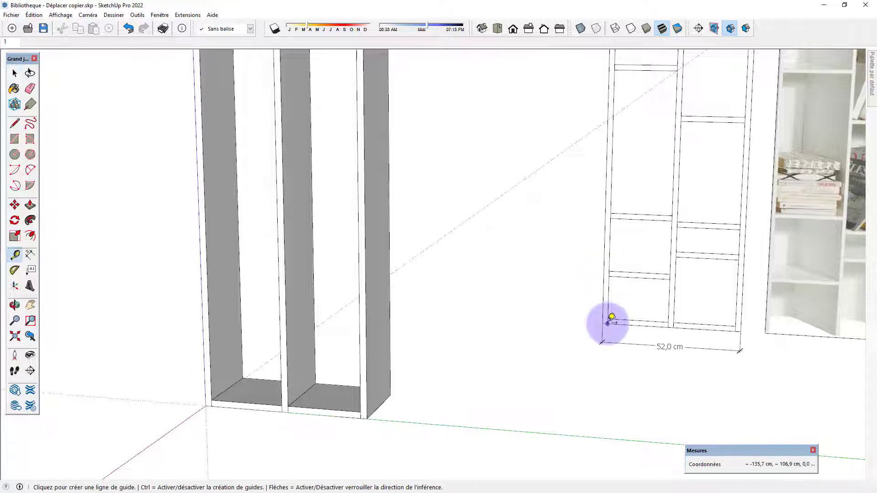
left_click(611, 210)
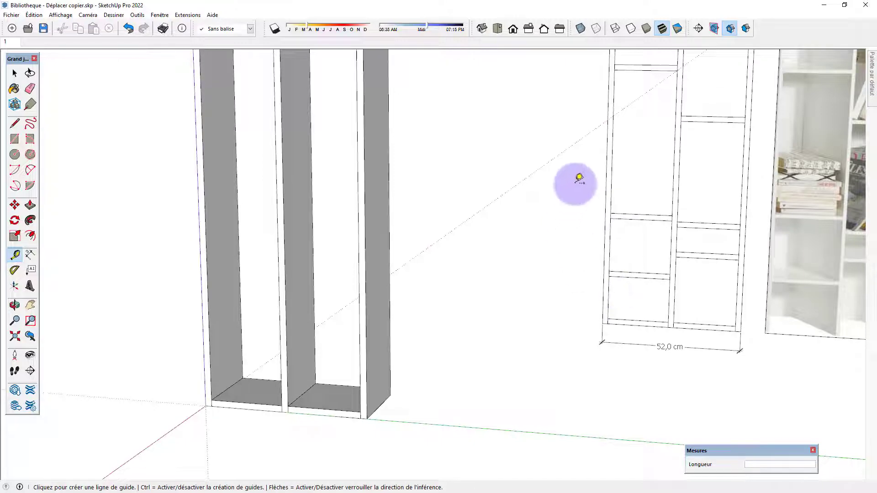
Copy the bottom shelf of the first compartment straight up about 18.7 cm, aligning it with the first shelf above the base in the reference elevation
mouse_move(316, 373)
middle_mouse_down()
mouse_move(319, 388)
mouse_move(325, 372)
mouse_move(322, 385)
middle_mouse_up()
key("space")
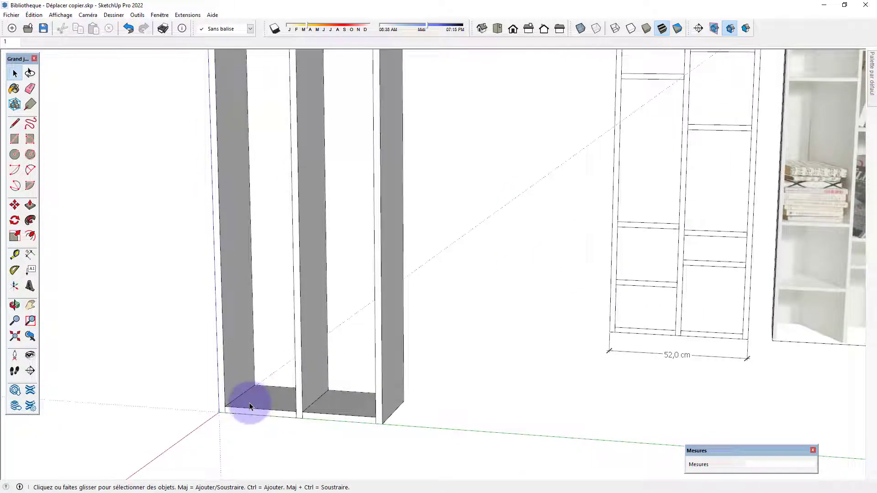
left_click(245, 411)
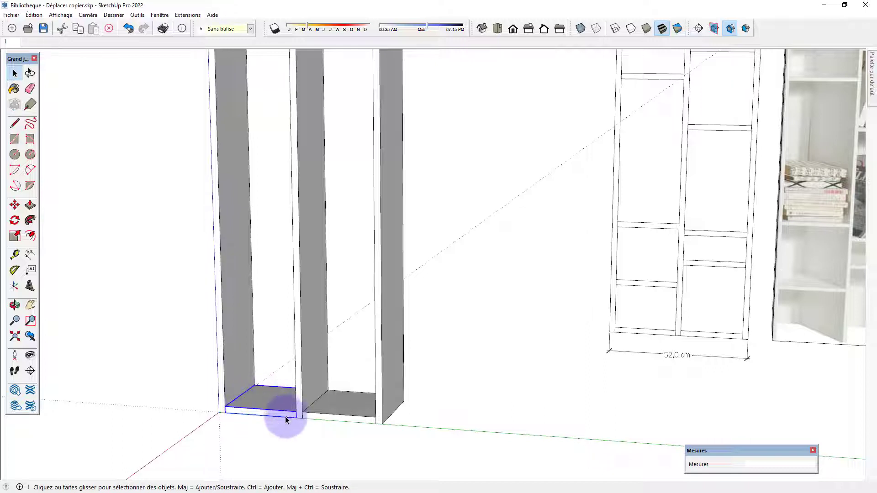
left_click(14, 204)
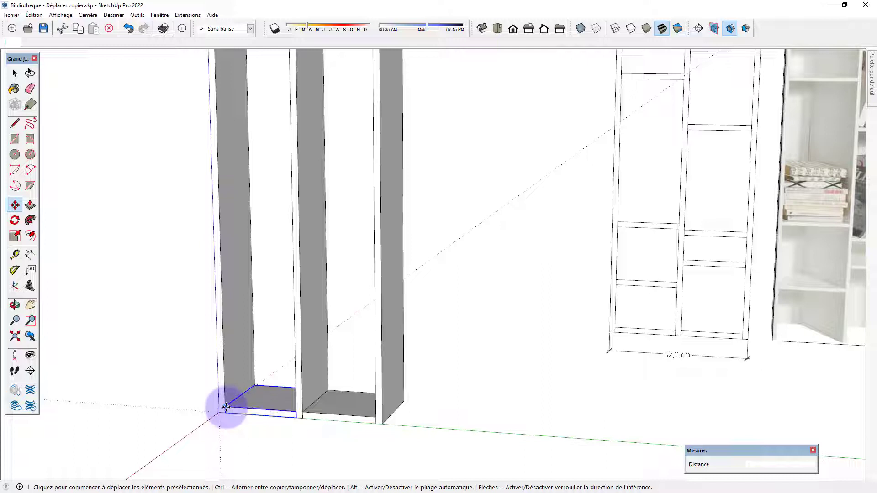
left_click(226, 406)
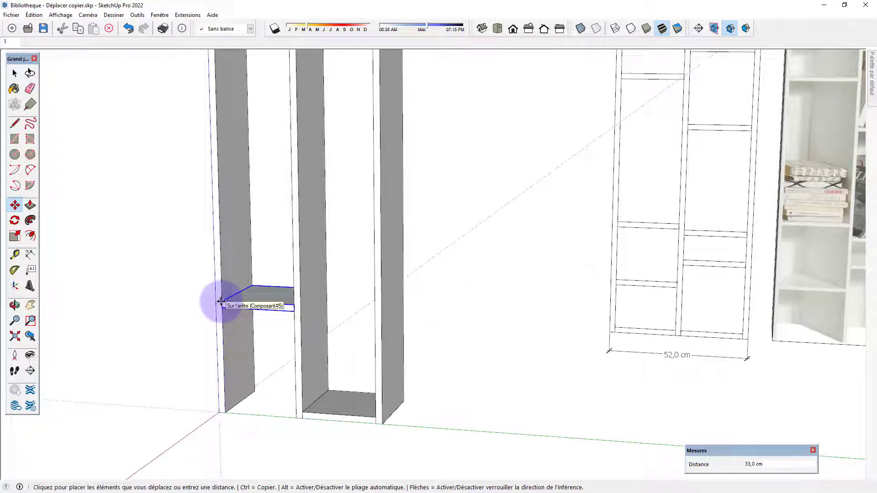
key("ctrl")
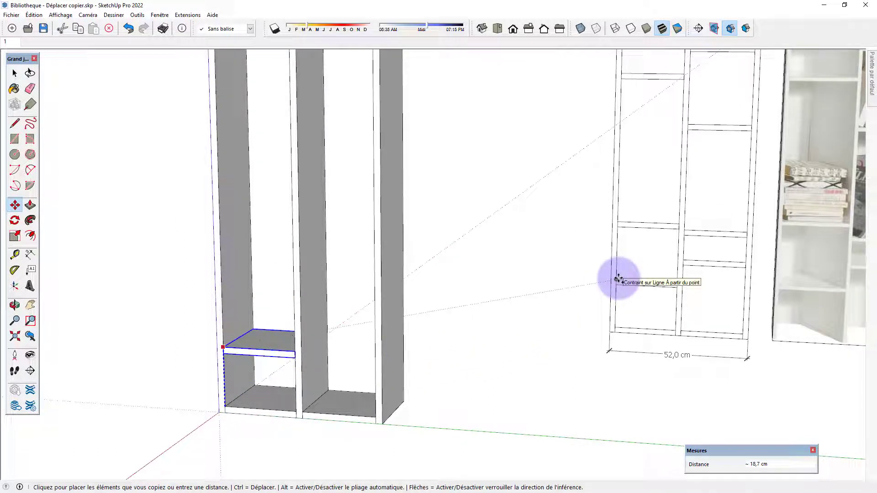
left_click(619, 278)
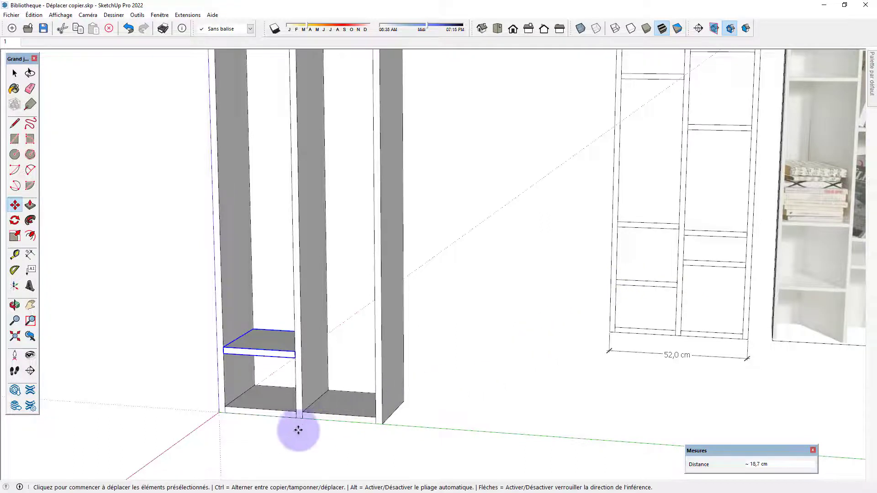
key("space")
left_click(297, 448)
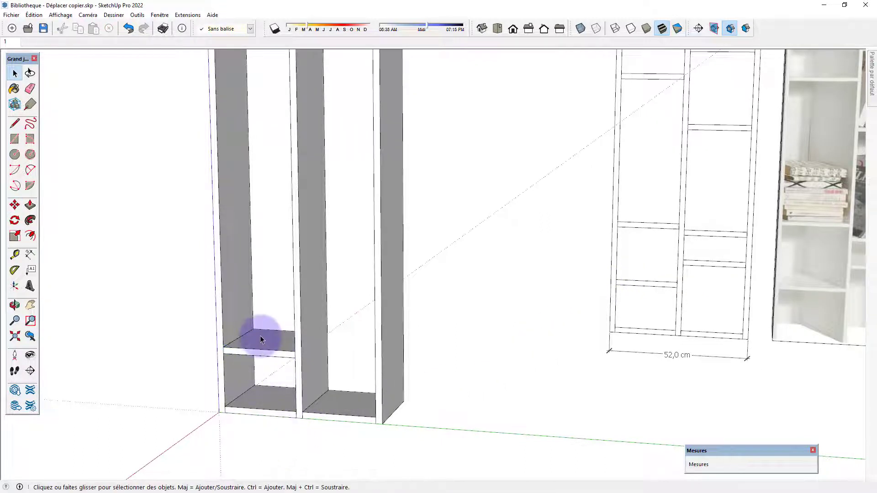
Copy the new shelf straight up about 22.4 cm, matching the second shelf height in the reference elevation's left column
left_click(261, 339)
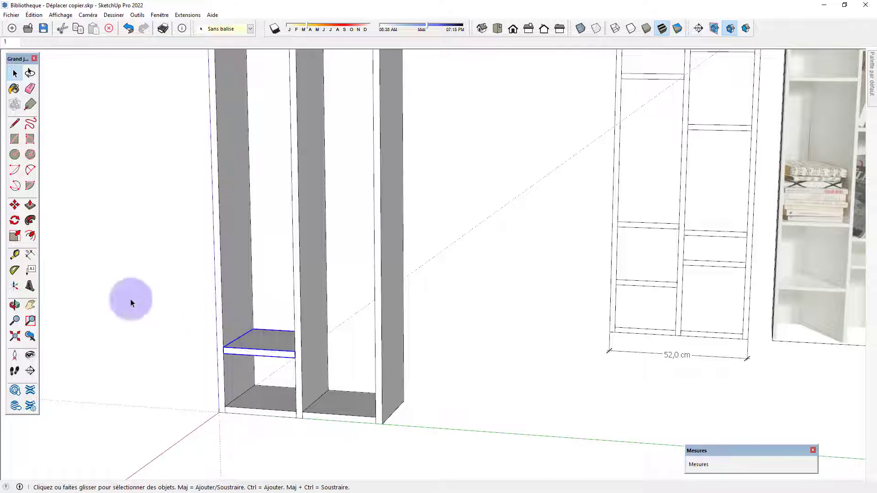
left_click(14, 205)
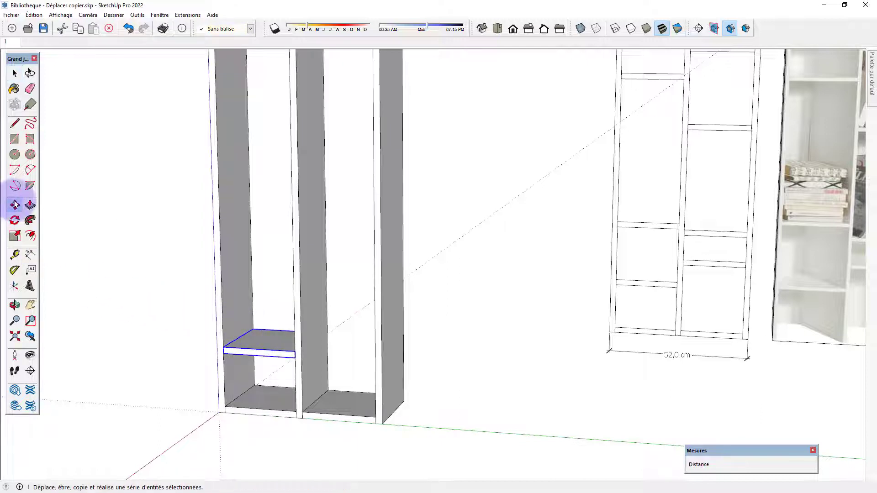
left_click(223, 347)
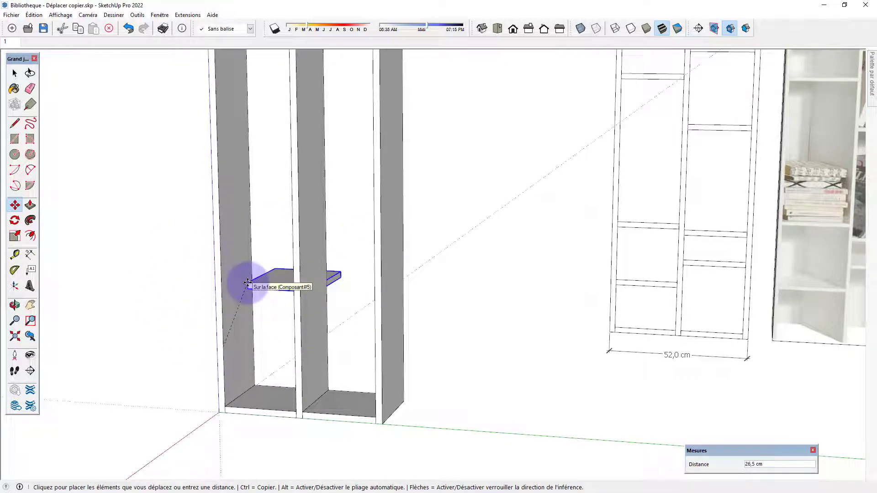
key("ctrl")
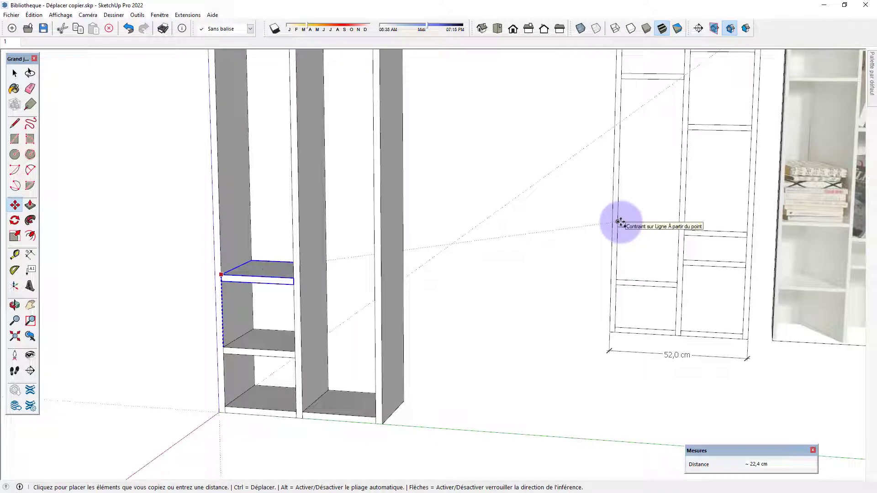
left_click(620, 222)
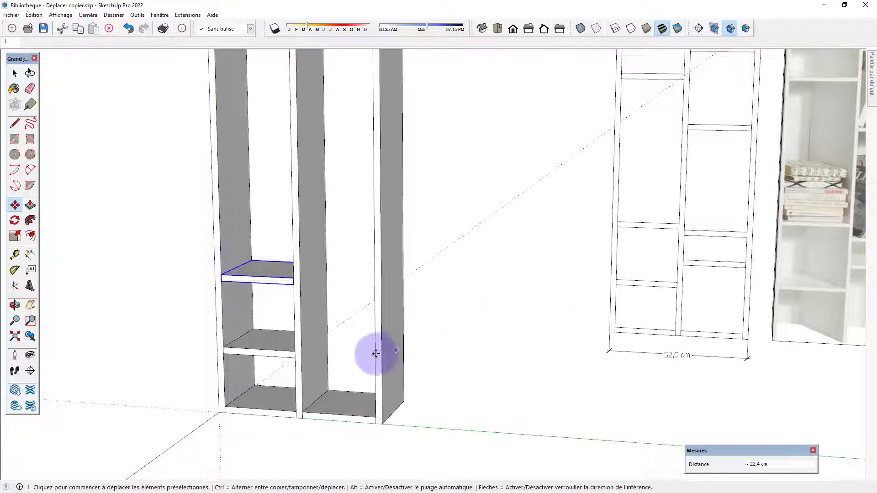
Copy the uppermost shelf 55.8 cm up the blue axis, aligned with the third shelf in the reference's left column
scroll(365, 356, "down", 3)
middle_click_drag(388, 315, 338, 359)
key("space")
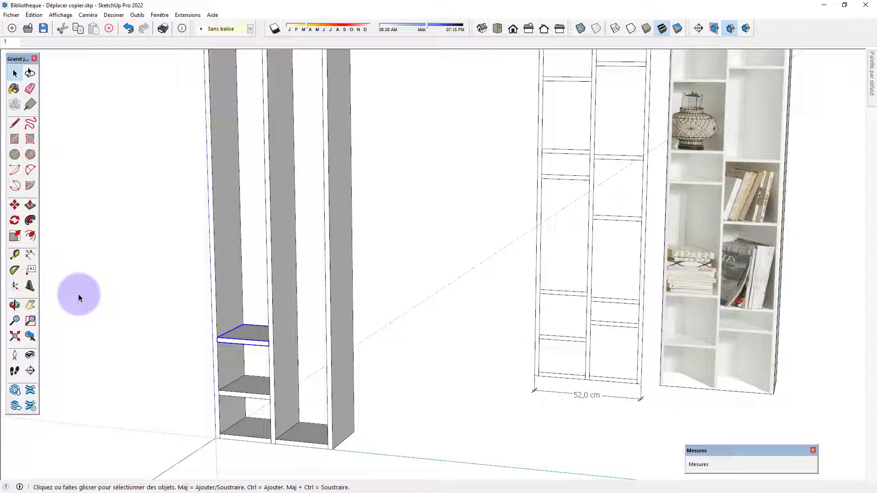
left_click(14, 205)
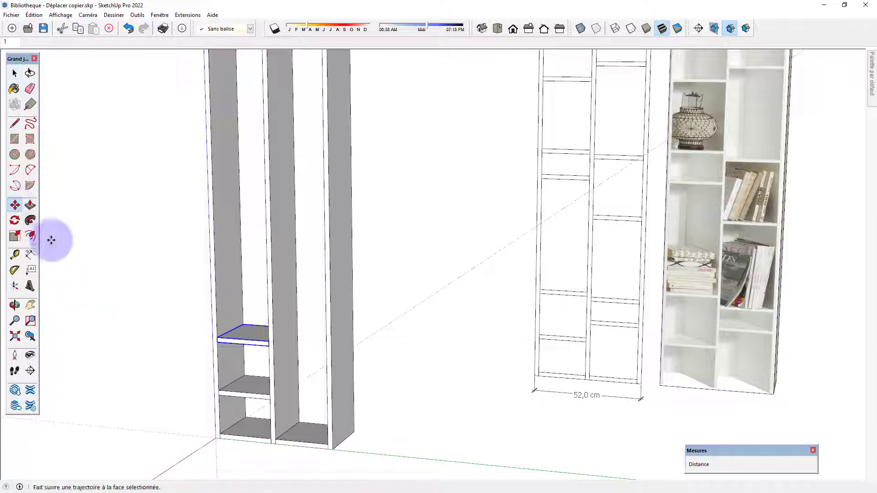
left_click(218, 339)
key("ctrl")
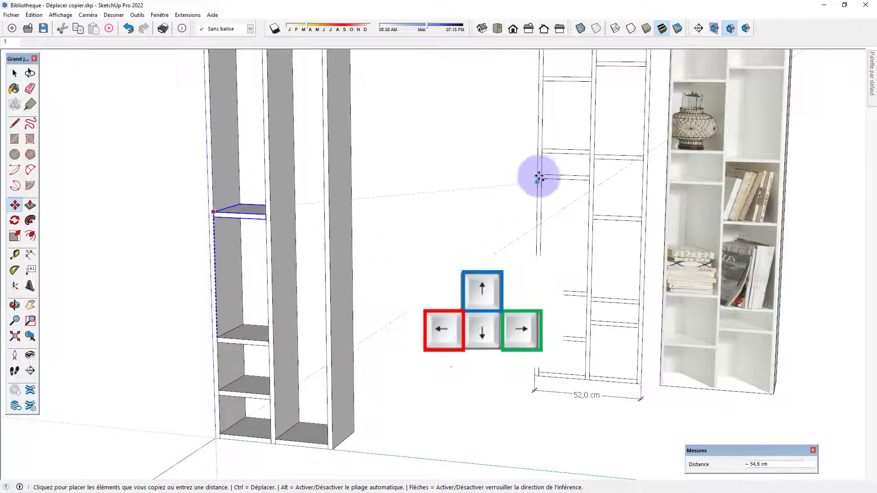
left_click(541, 175)
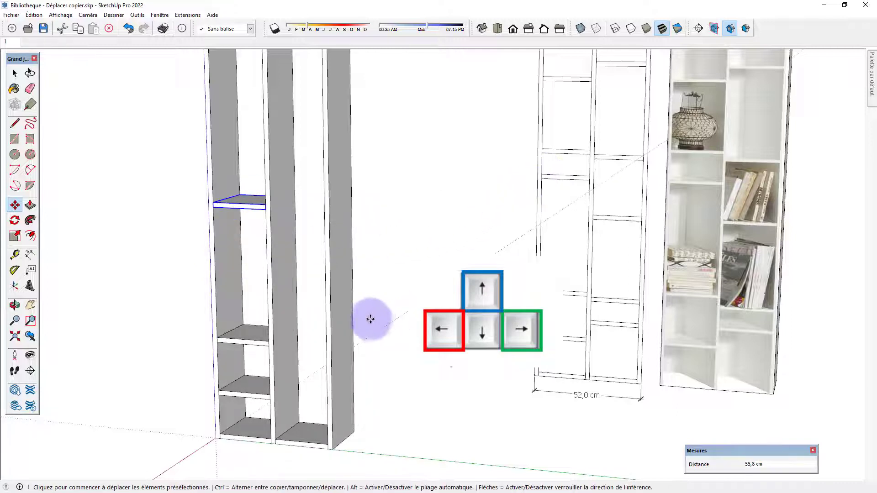
Copy the shelf upward three more times in the first compartment, matching the fourth, fifth and sixth shelf heights of the reference's left column
scroll(370, 319, "down", 3)
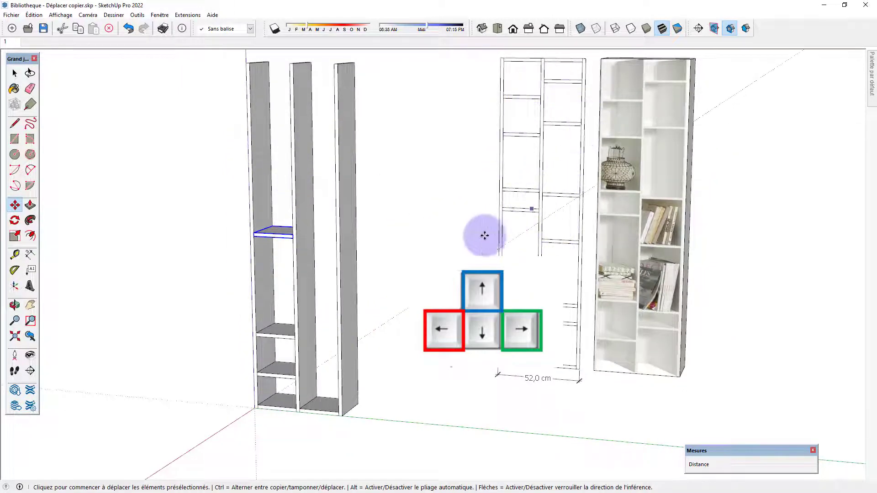
middle_click_drag(355, 256, 361, 285, "shift")
key("ctrl")
left_click(260, 264)
left_click(506, 214)
key("ctrl")
left_click(260, 242)
left_click(508, 160)
key("ctrl")
left_click(258, 178)
left_click(509, 123)
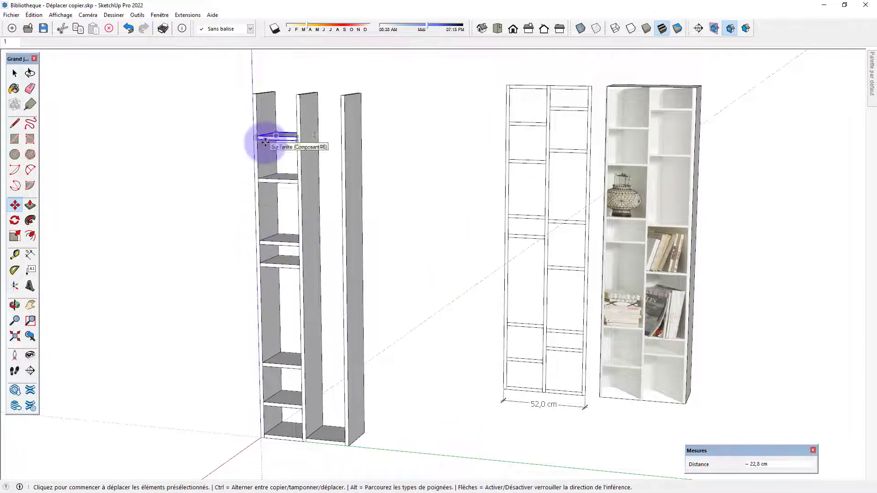
Copy the shelf up to close the top of the first compartment, and copy that top board across to the second compartment
left_click(258, 137)
left_click(509, 86)
left_click(256, 95)
left_click(300, 97)
Copy the second compartment's top board downward as three shelves, aligned with the upper three shelves of the reference's right column
left_click(341, 99)
left_click(588, 111)
key("ctrl")
left_click(341, 122)
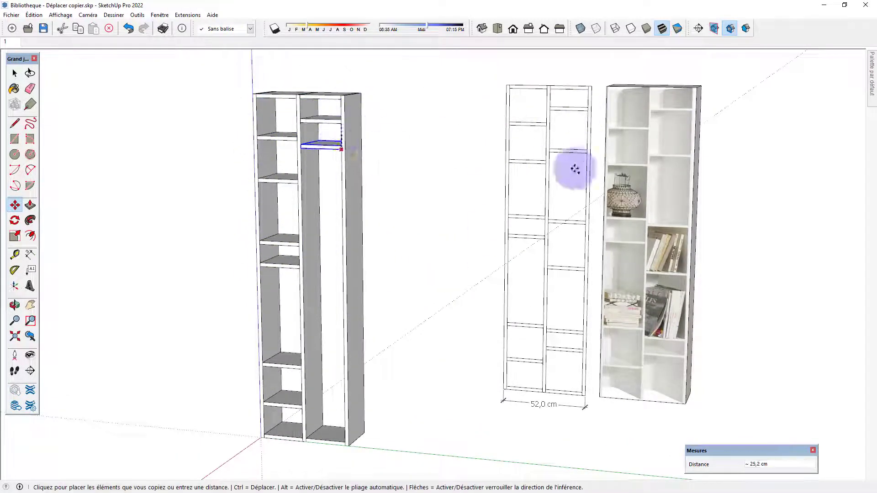
left_click(587, 153)
left_click(342, 171)
left_click(585, 224)
Copy the shelf downward three more times in the second compartment, matching the lower three shelves of the reference's right column
left_click(343, 251)
left_click(585, 270)
key("ctrl")
left_click(344, 305)
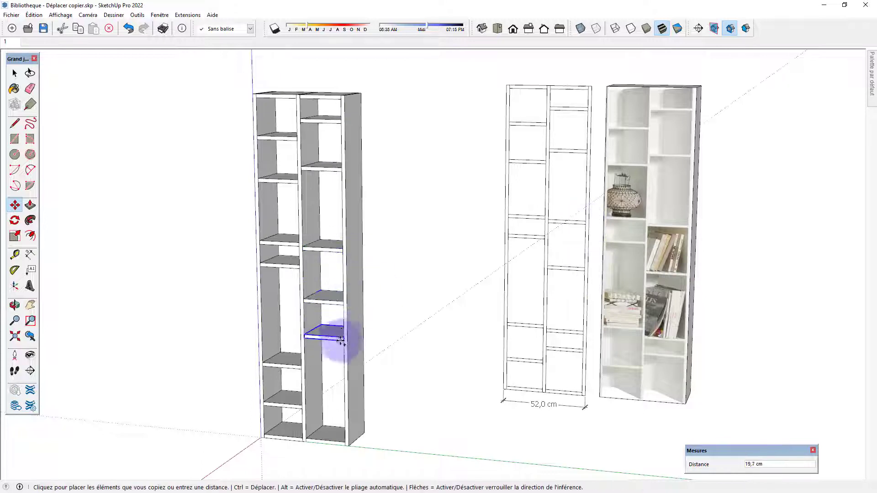
left_click(584, 334)
left_click(344, 377)
left_click(583, 353)
key("space")
left_click(412, 359)
Turn the whole modelled bookcase into a component named "Bibliothèque colonne" with the description "52x25x190", replacing the selection
middle_click_drag(412, 360, 412, 369)
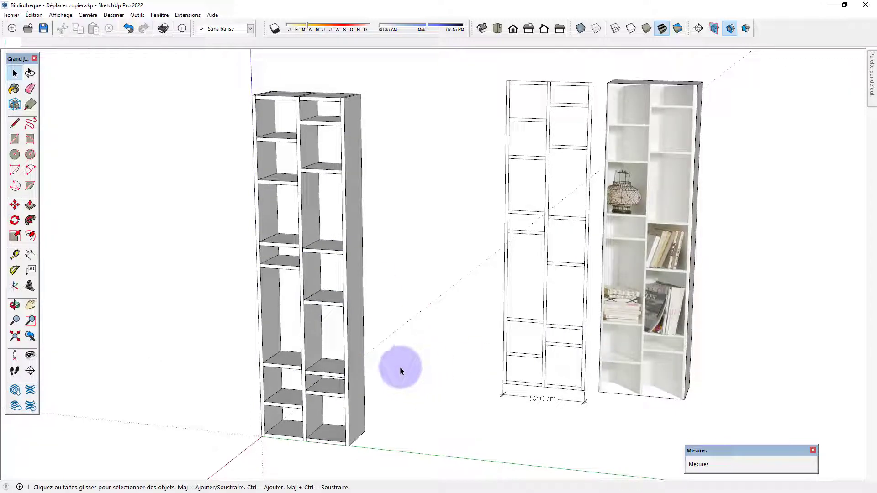
mouse_move(399, 367)
middle_mouse_down()
mouse_move(388, 386)
mouse_move(382, 372)
mouse_move(391, 365)
middle_mouse_up()
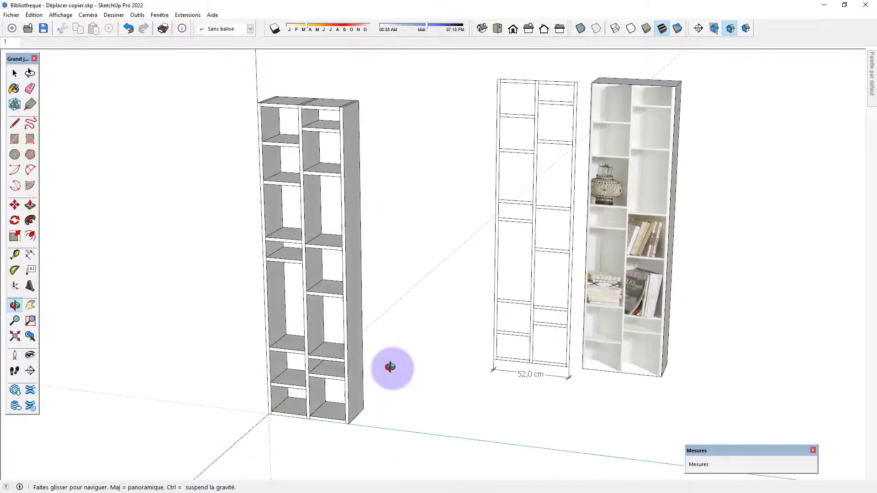
left_click_drag(232, 73, 394, 447)
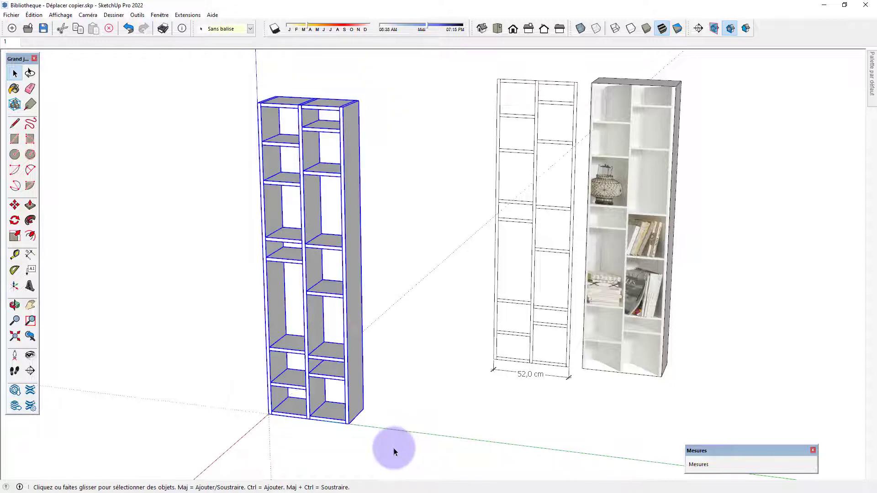
right_click(356, 405)
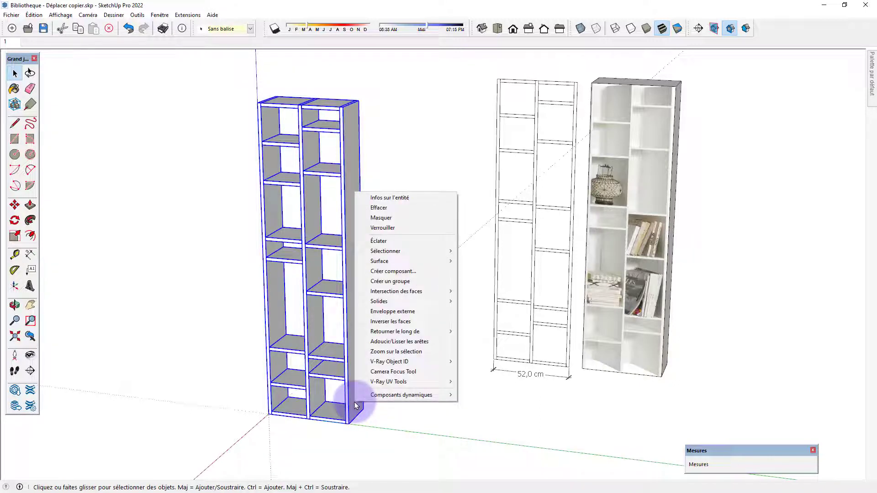
left_click(385, 272)
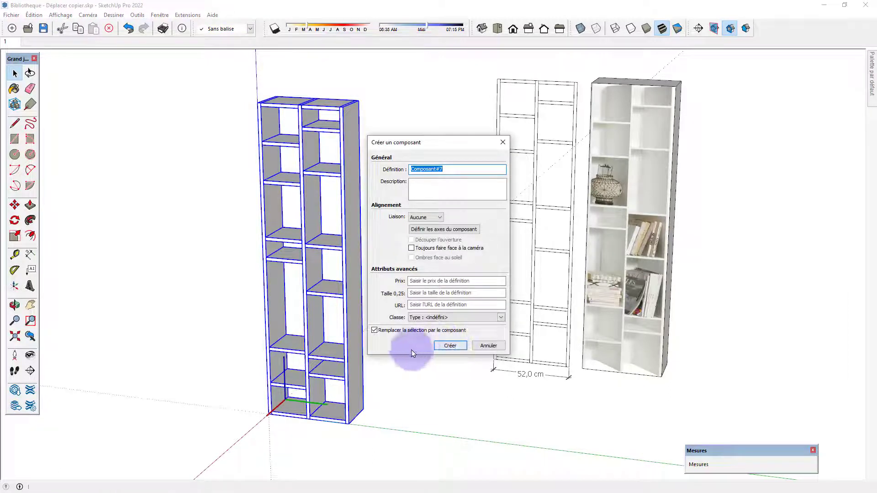
left_click(451, 169)
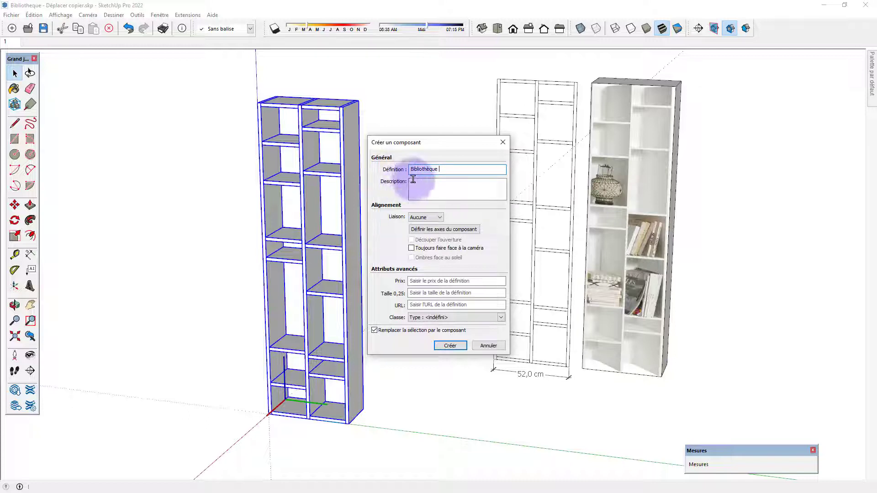
left_click(448, 169)
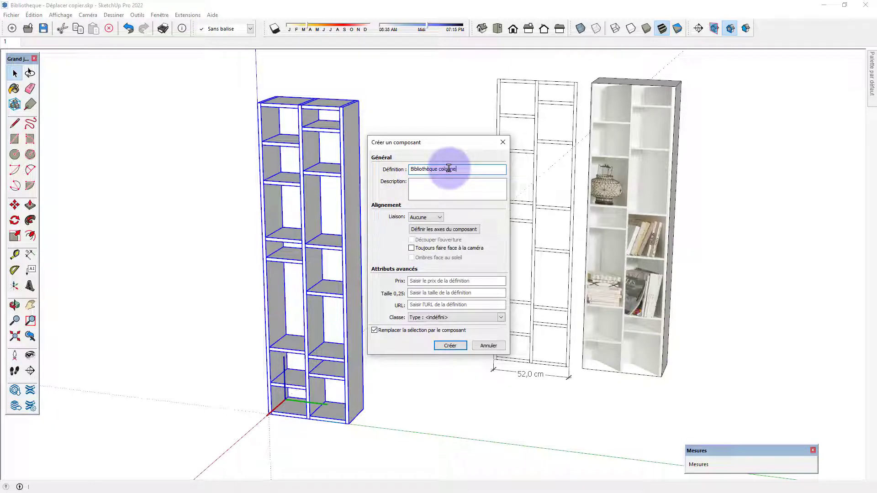
left_click(454, 183)
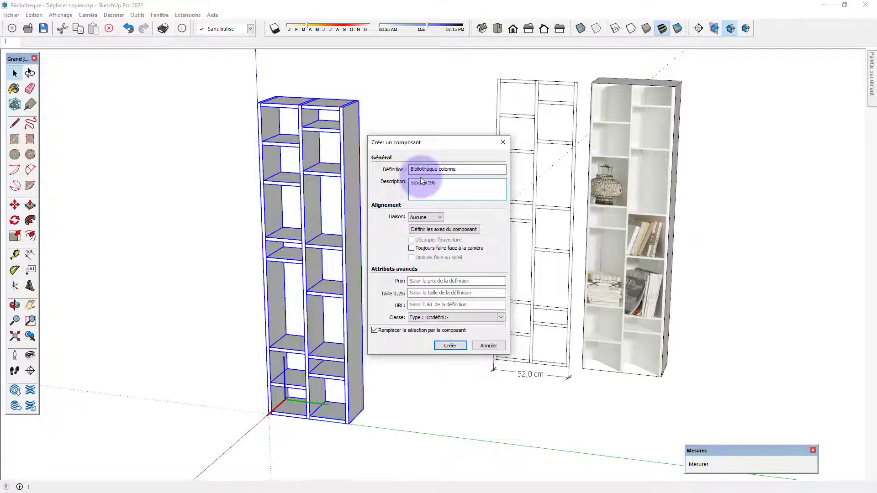
left_click(451, 346)
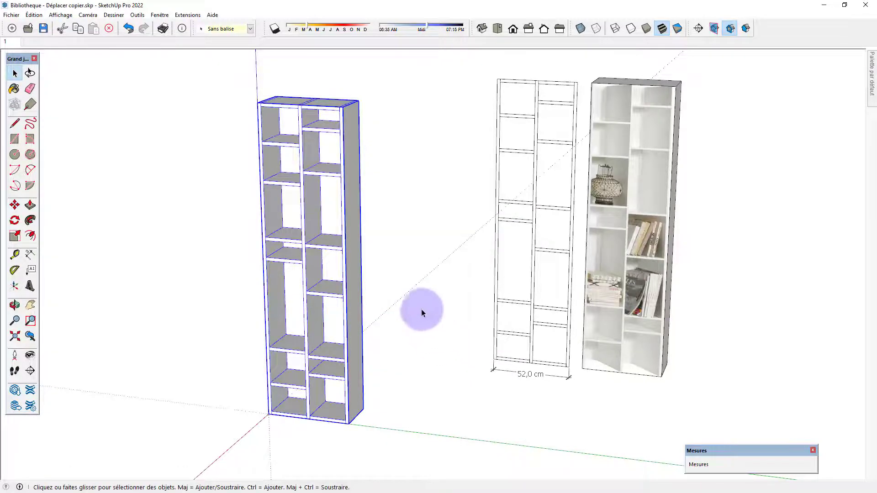
Insert another instance of "Bibliothèque colonne" from the model's components, placing it to the left of the existing bookcase
middle_click_drag(421, 309, 443, 311)
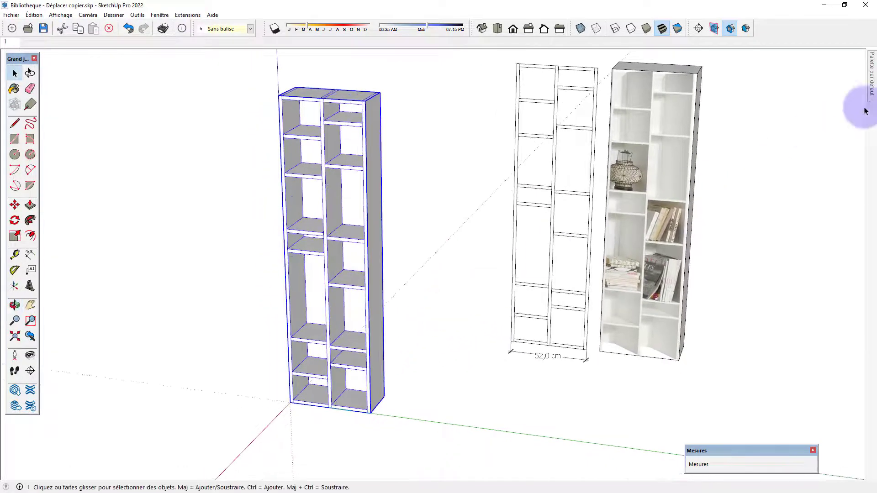
mouse_move(868, 85)
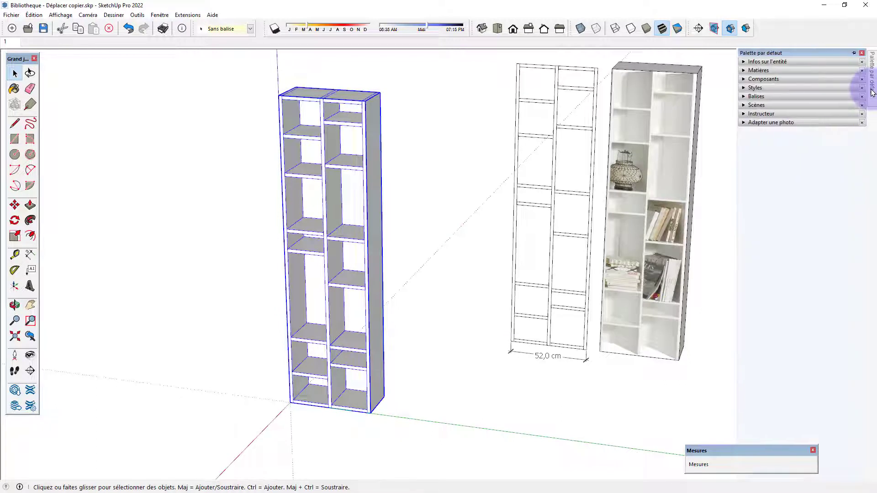
left_click(744, 80)
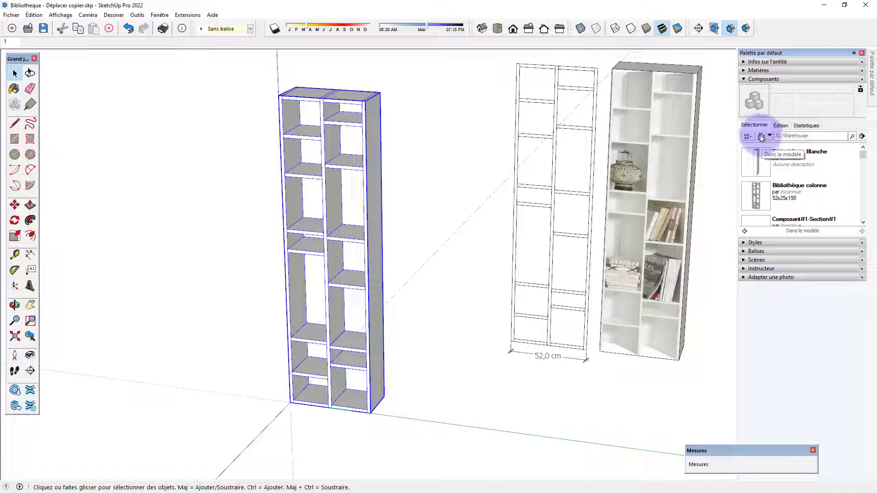
left_click(755, 196)
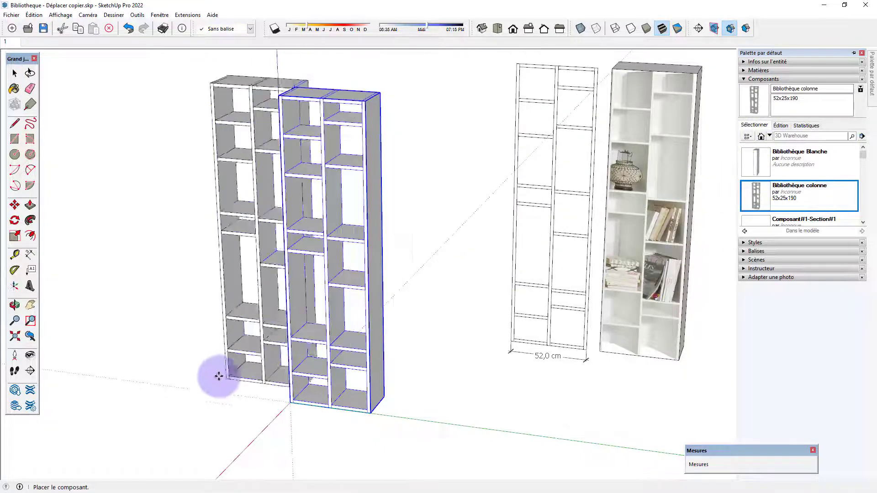
left_click(165, 363)
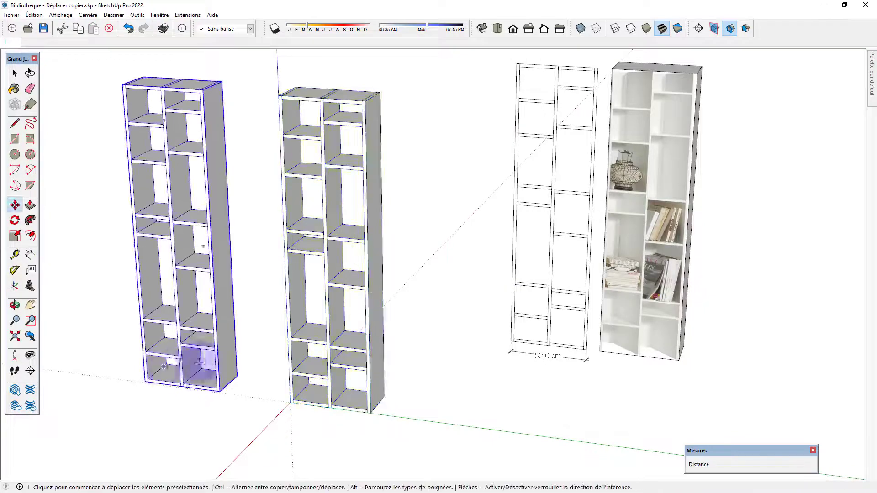
middle_click_drag(258, 354, 321, 388)
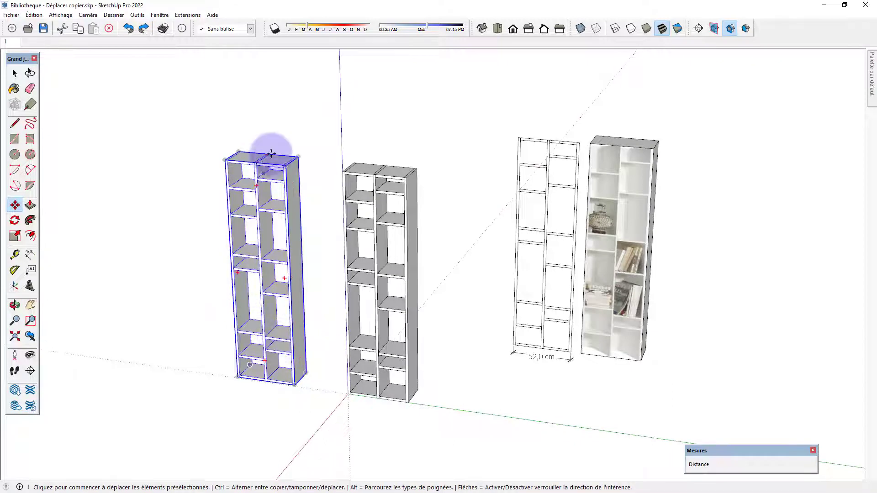
Rotate the leftmost bookcase instance a quarter turn about its vertical axis
left_click(287, 161)
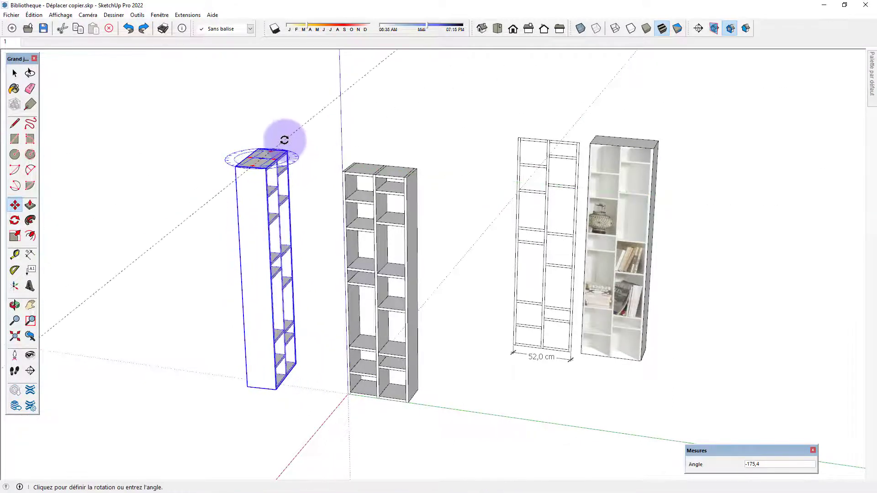
left_click(278, 149)
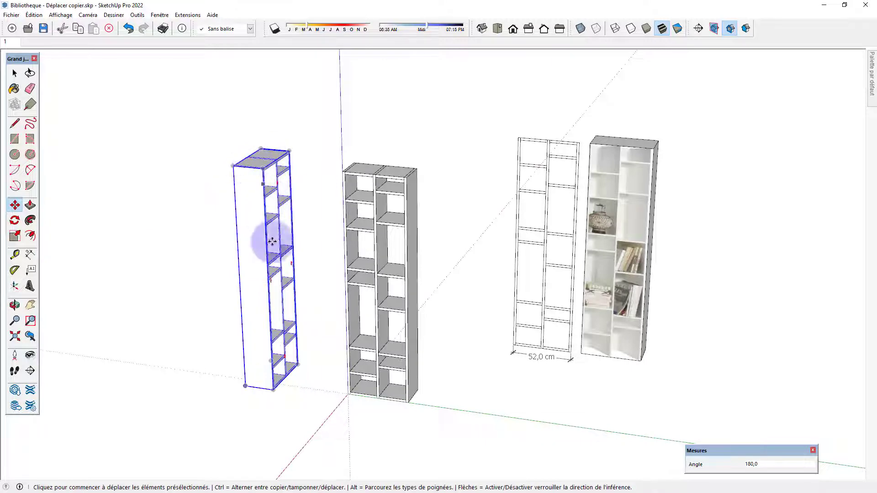
middle_click_drag(300, 338, 238, 333)
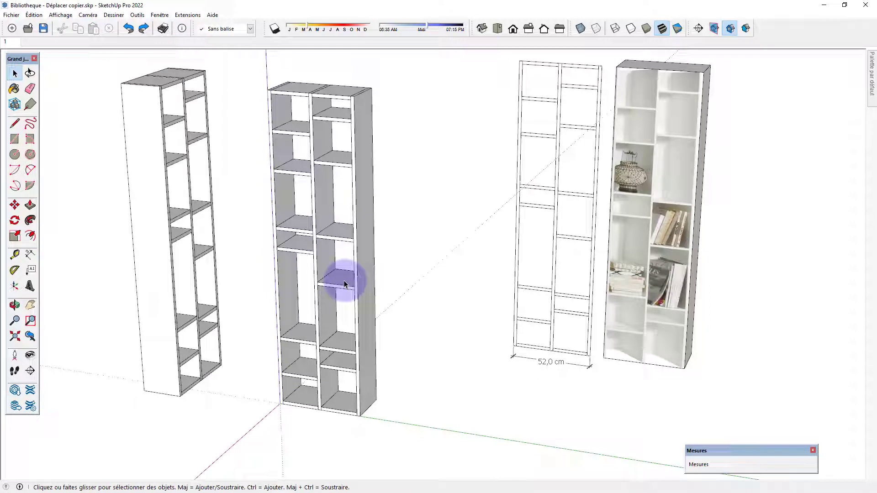
Open the default tray with the materials and components and keep it pinned open
left_click(869, 80)
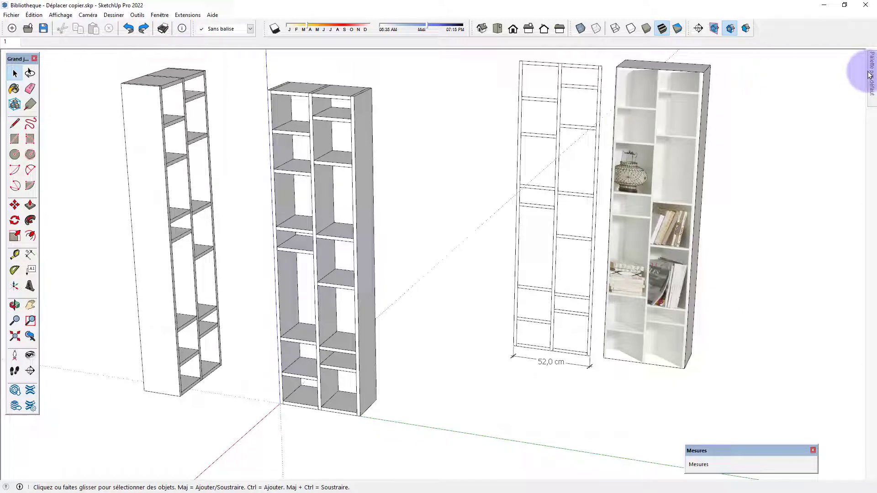
left_click(870, 75)
left_click(854, 53)
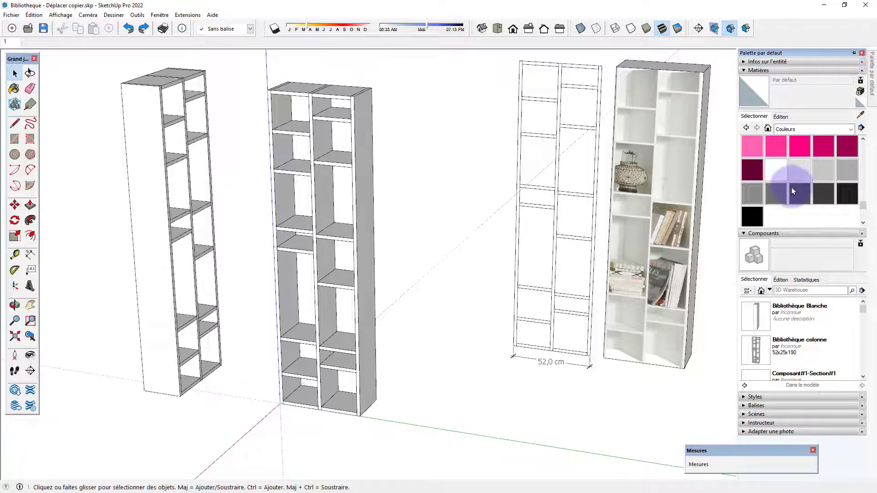
Try painting the whole middle bookcase component with Couleur M07, then undo the paint
left_click(836, 190)
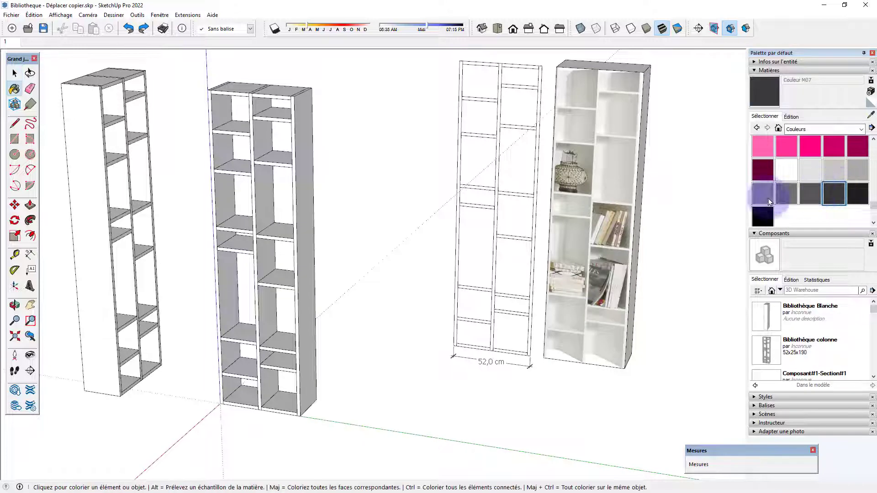
left_click(303, 244)
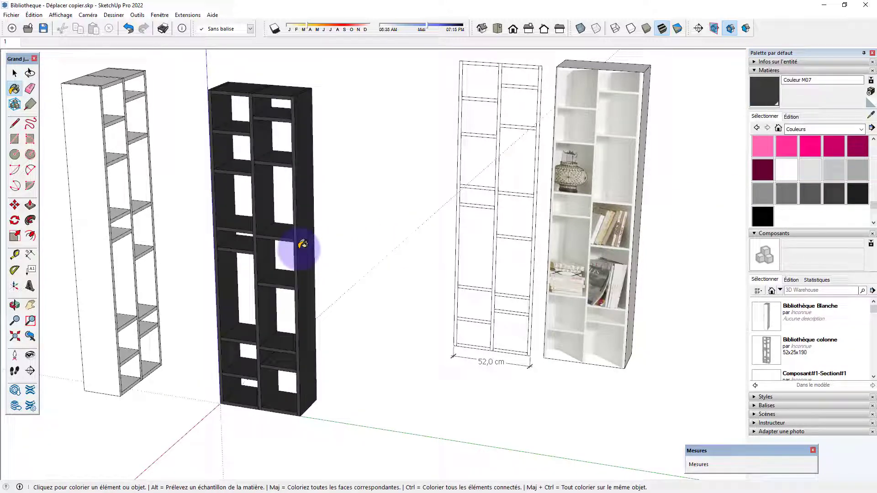
key("ctrl+z")
key("space")
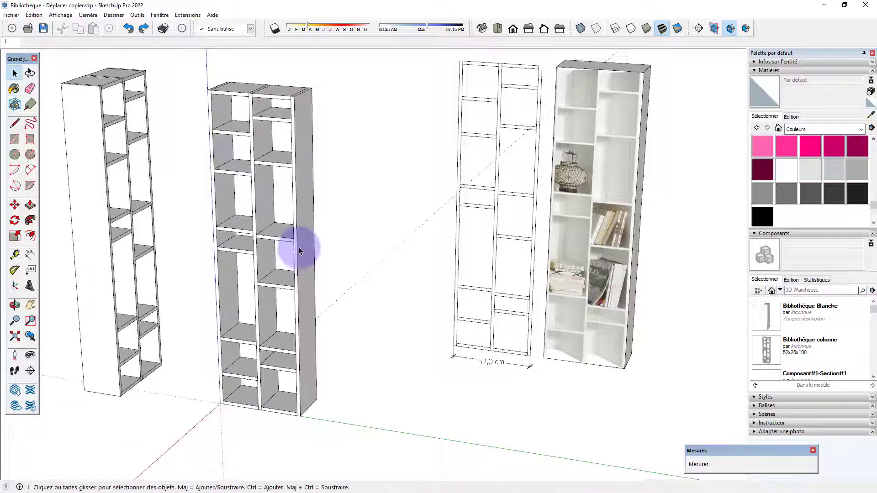
Paint all faces of the vertical panel inside the bookcase component with Couleur M07, then leave component editing
double_click(299, 250)
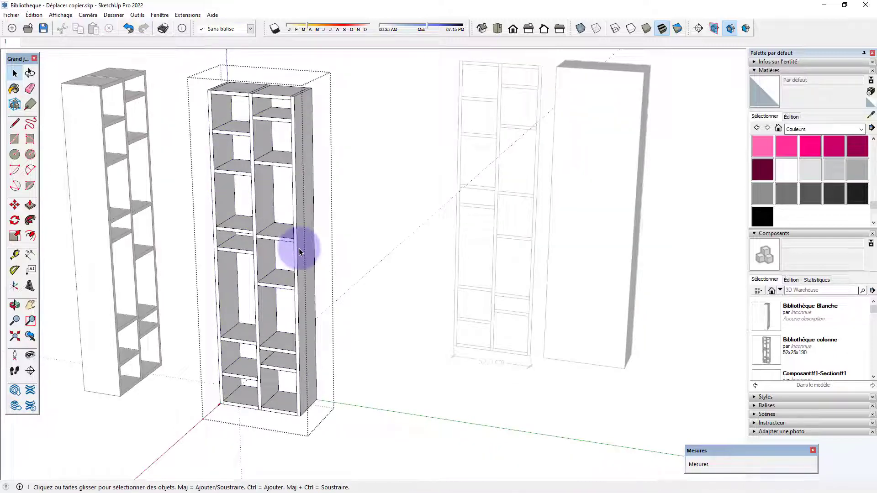
double_click(299, 251)
left_click(300, 254)
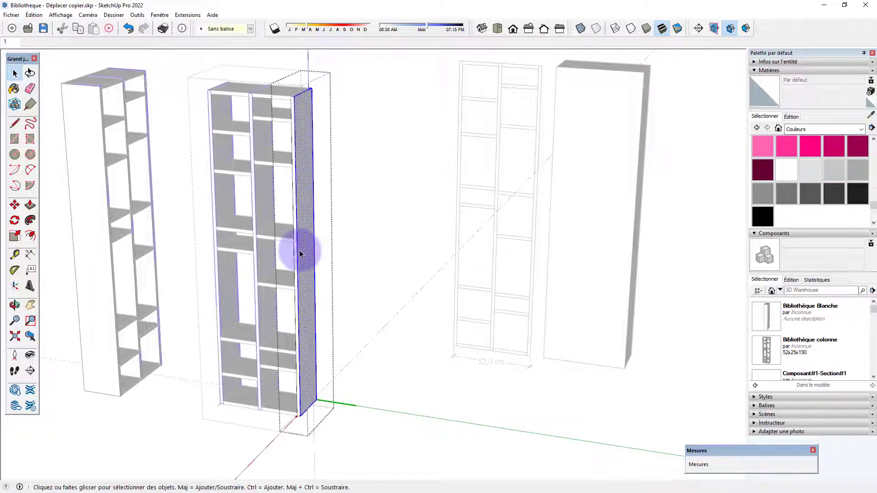
triple_click(300, 254)
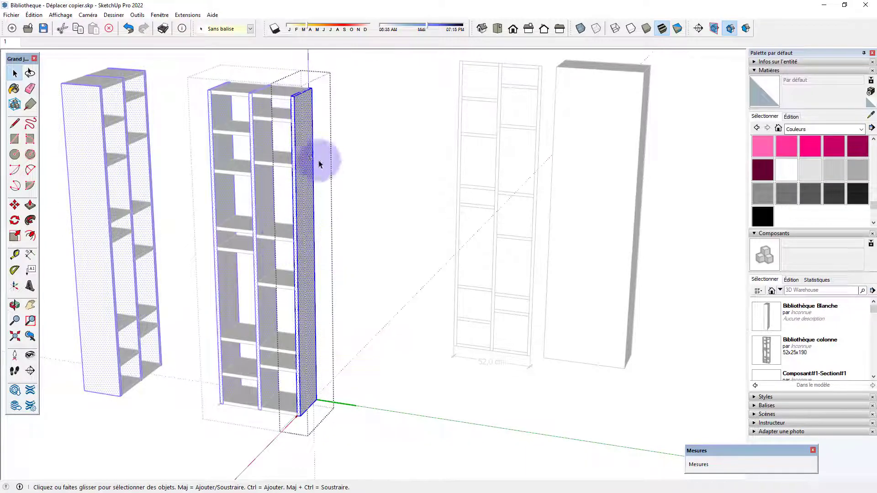
left_click(834, 194)
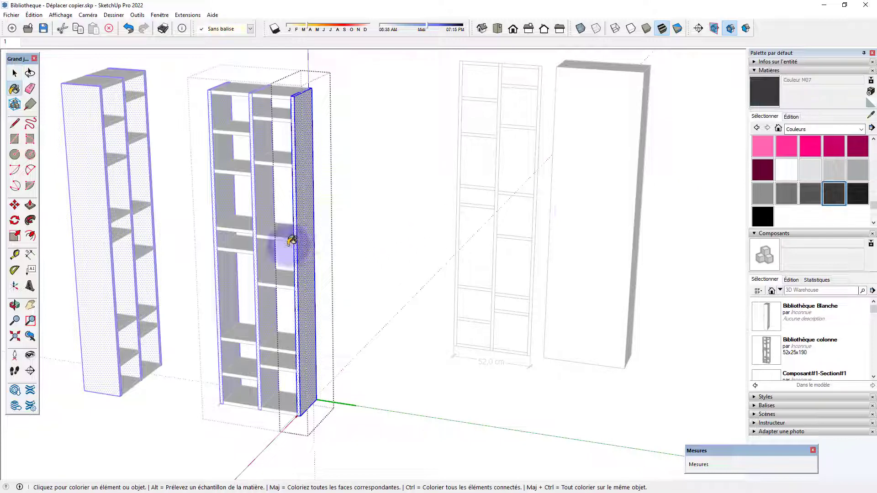
left_click(304, 232)
key("space")
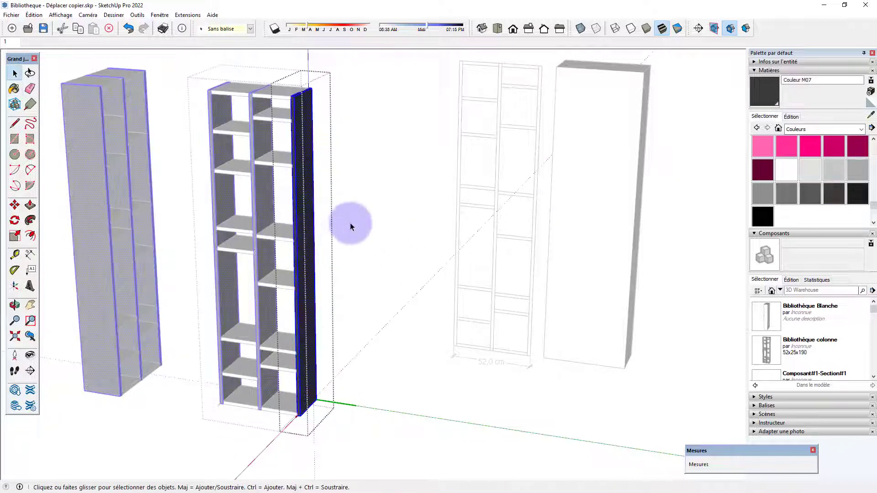
left_click(350, 223)
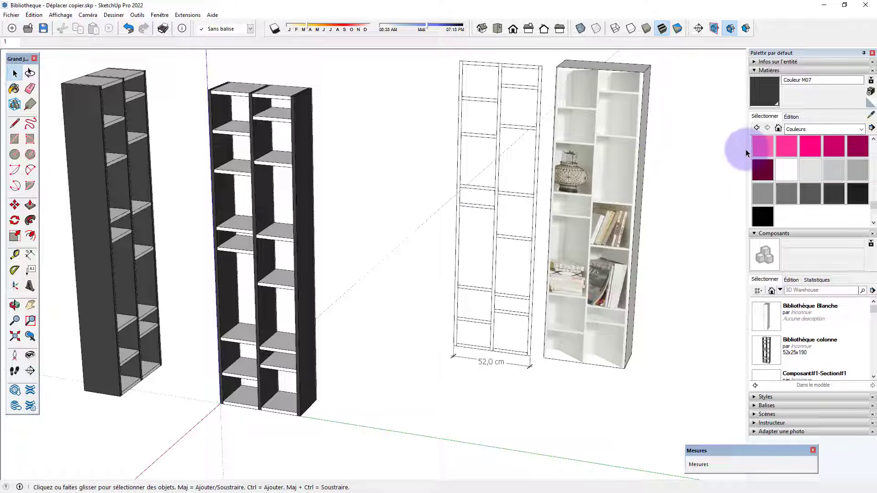
Inside the bookcase, paint the right compartment's top board and middle shelf and two left-compartment shelves with Couleur L05
left_click(810, 146)
key("space")
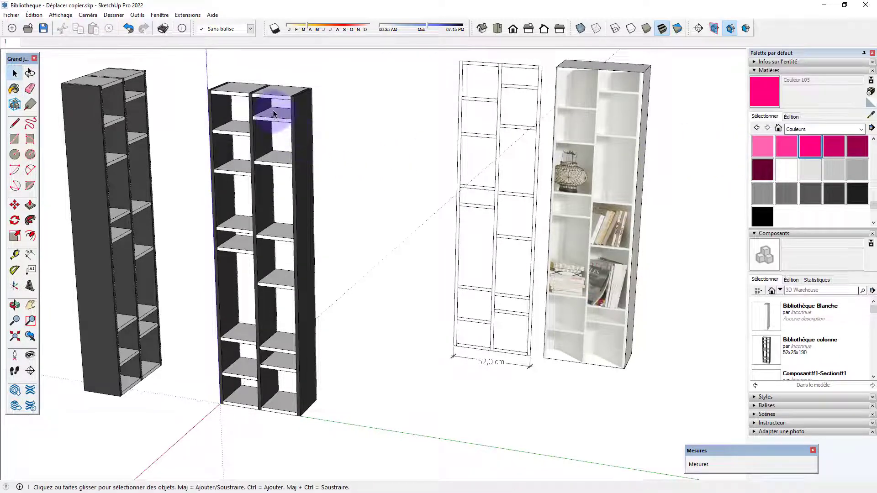
double_click(276, 120)
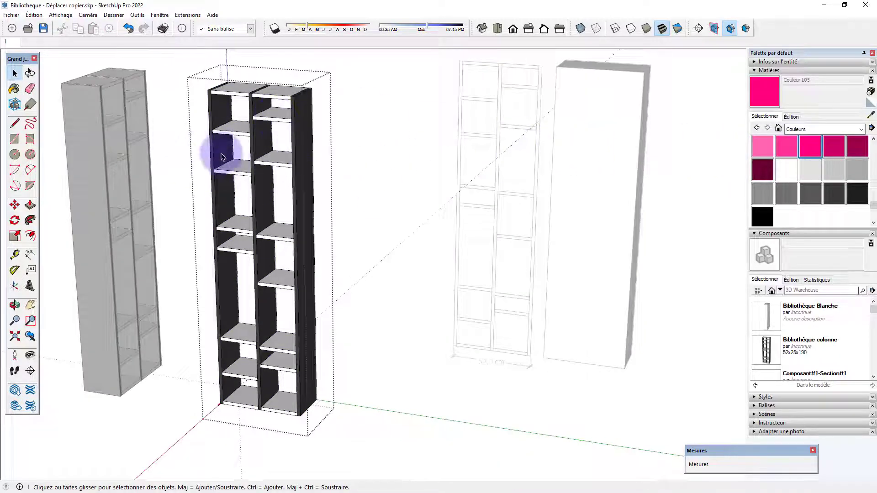
left_click(811, 149)
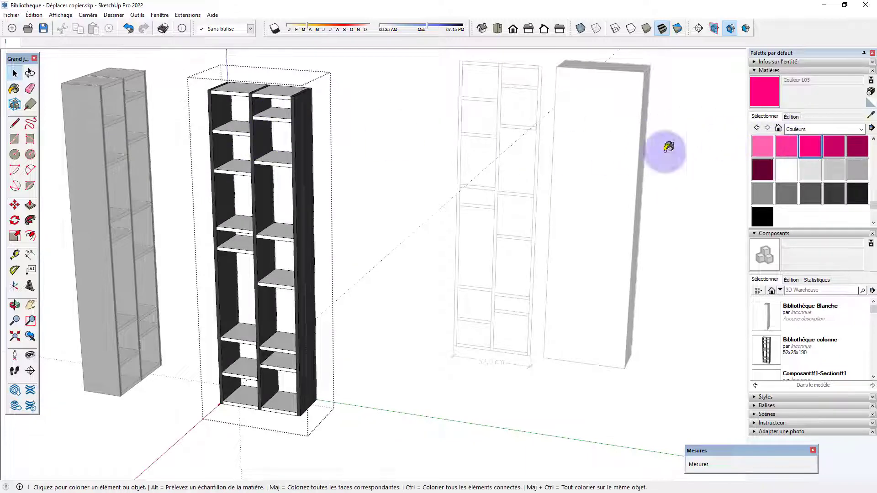
left_click(277, 93)
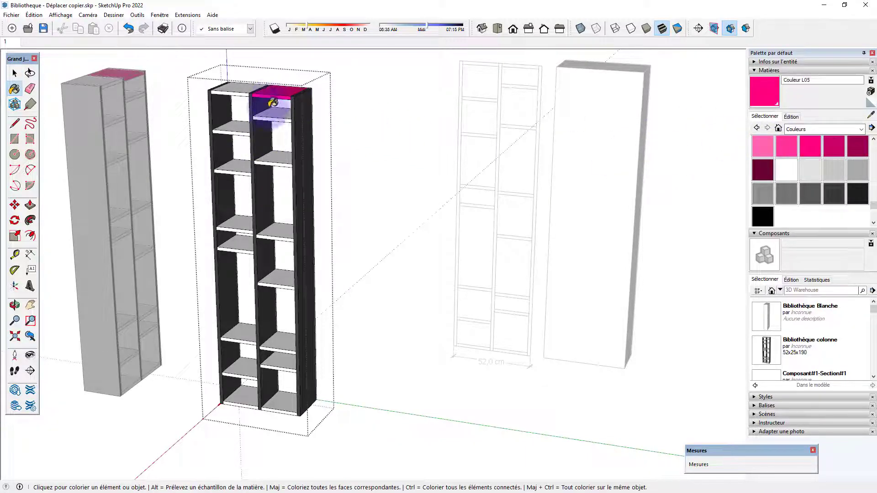
left_click(228, 128)
left_click(274, 240)
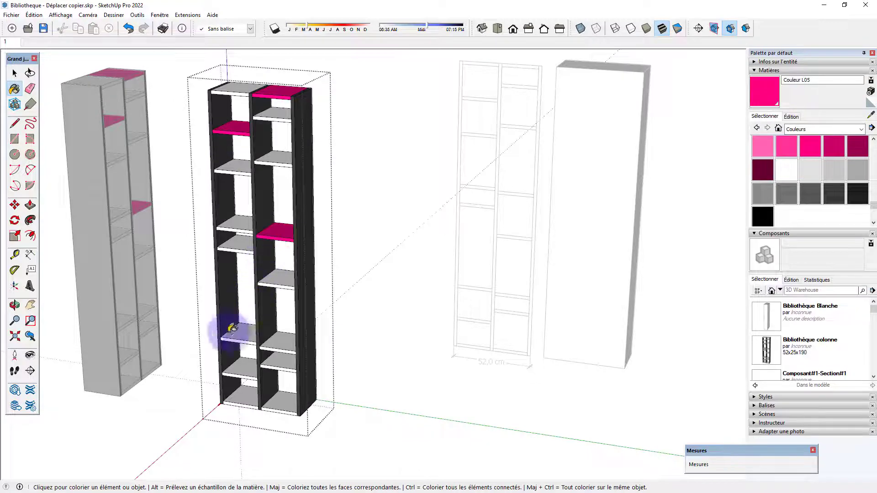
left_click(242, 332)
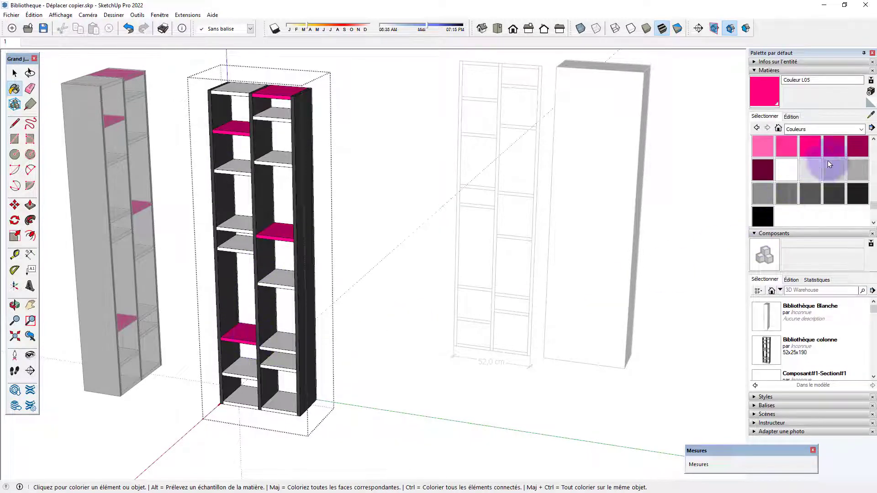
Paint the two right-compartment shelves below the bright pink middle one with Couleur L16, then leave component editing
left_click(762, 170)
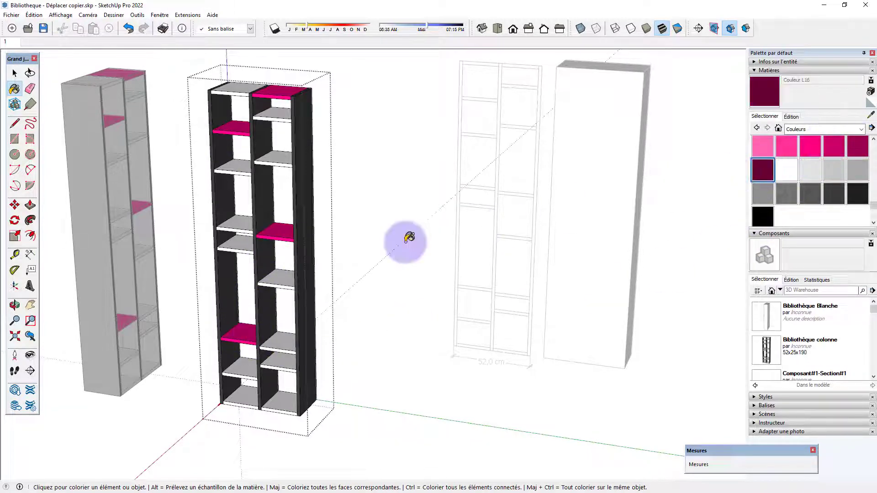
left_click(280, 279)
key("space")
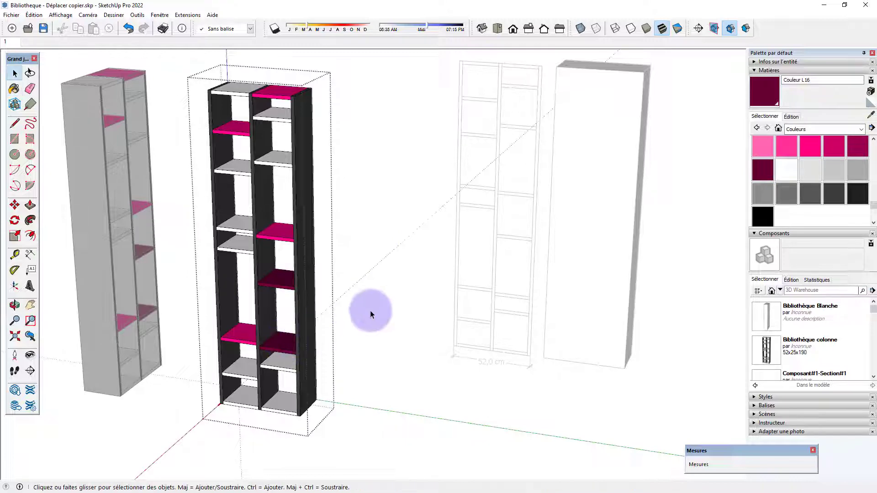
left_click(372, 308)
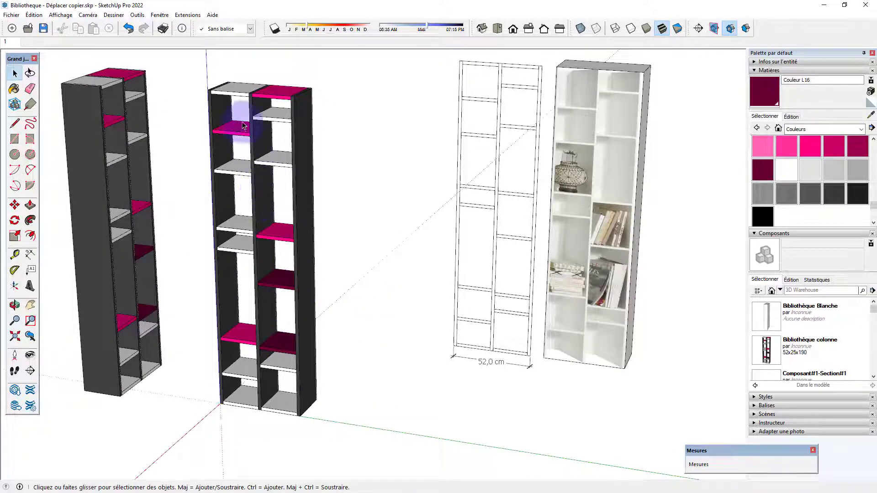
Edit a middle shelf in the bookcase's left compartment and paint its top face with Couleur H07
double_click(233, 229)
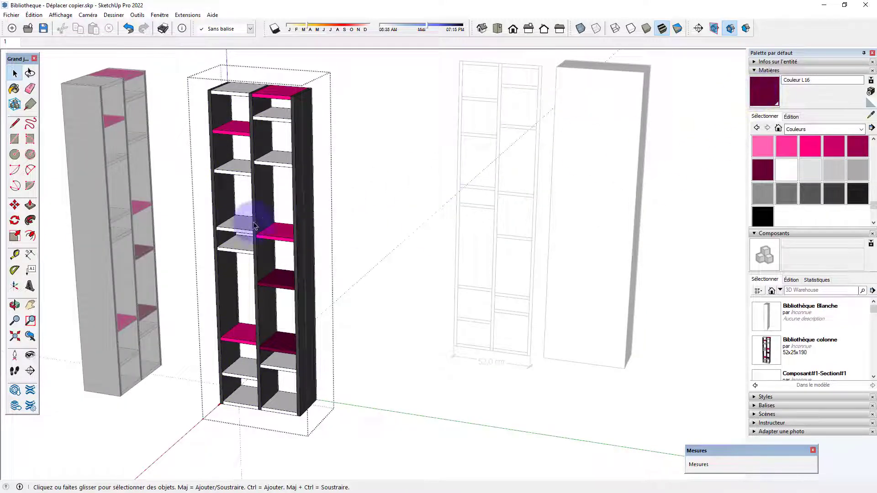
double_click(236, 227)
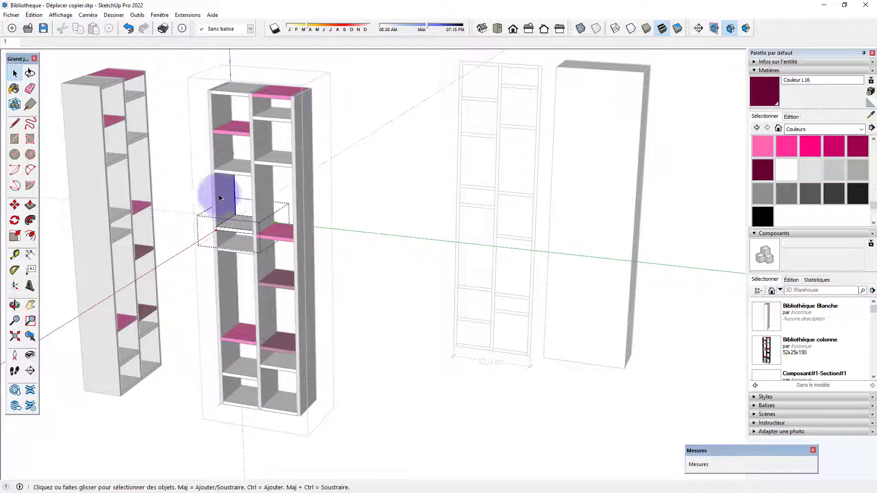
left_click(236, 228)
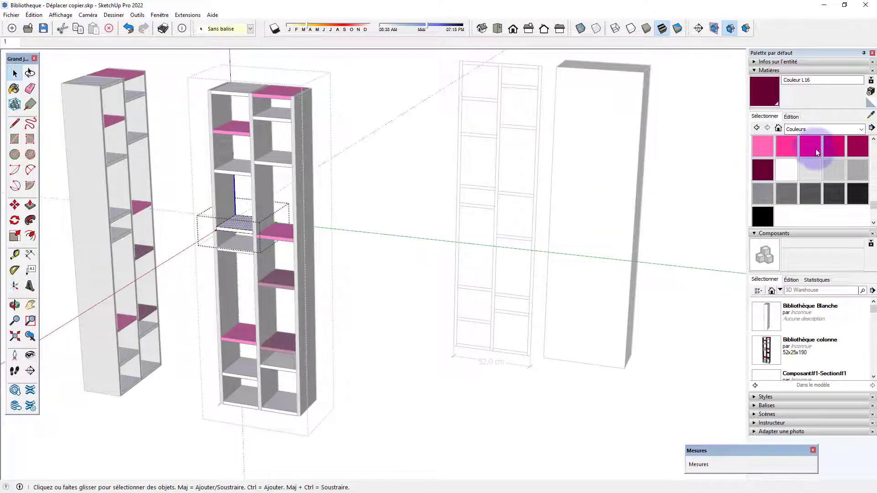
scroll(826, 185, "up", 10)
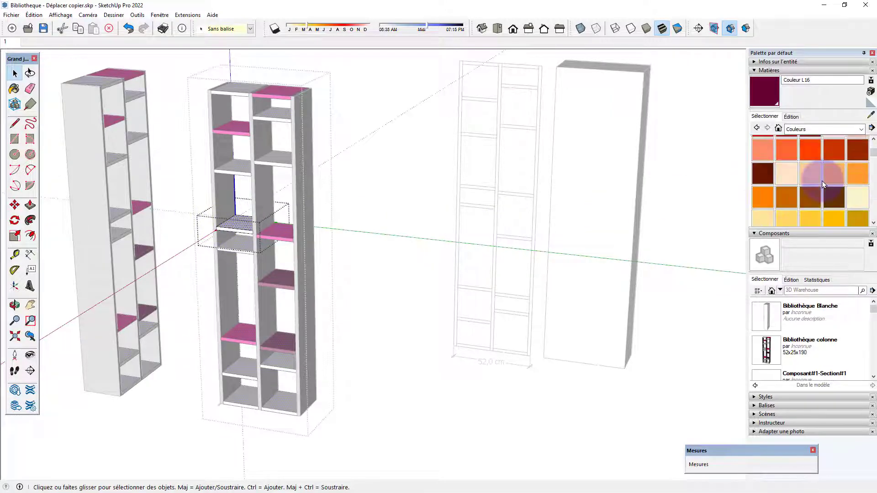
scroll(818, 185, "down", 8)
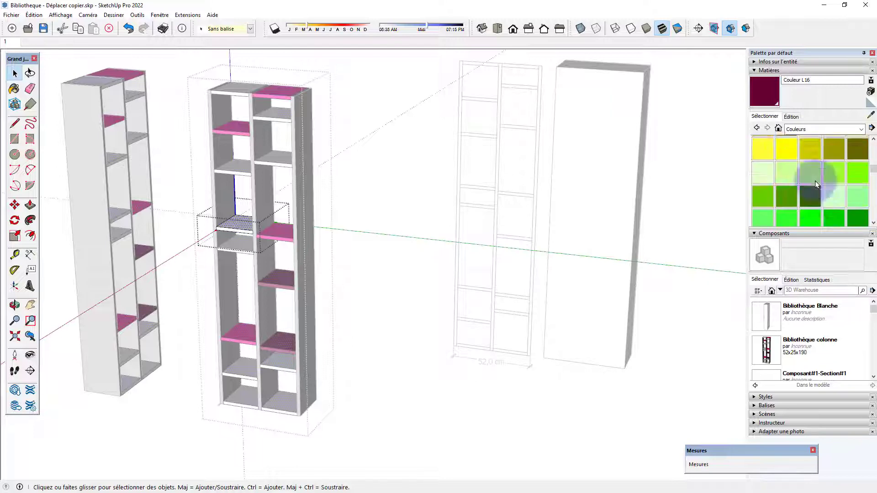
left_click(804, 161)
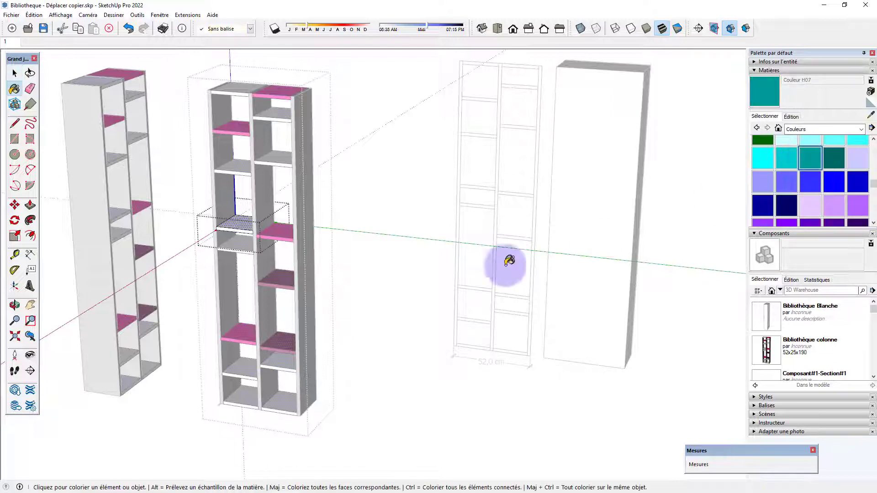
left_click(242, 218)
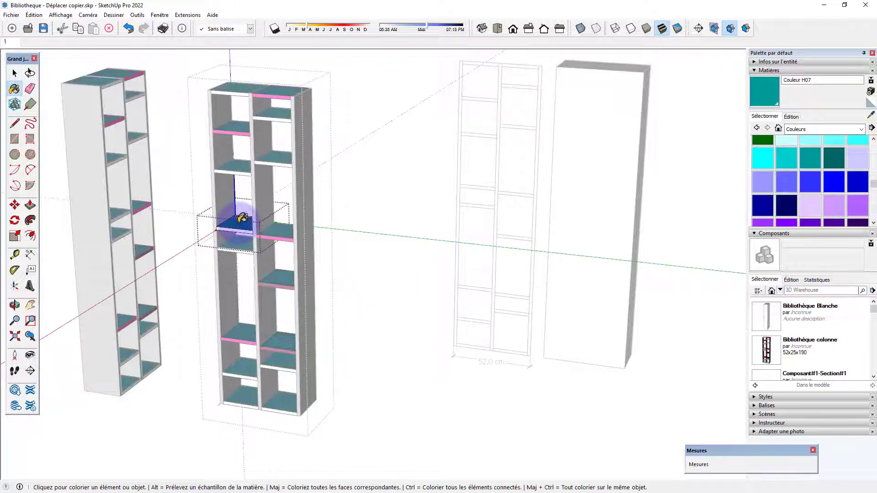
Paint all the shelf's faces with Couleur H07, including its front edge, then leave component editing
scroll(227, 253, "up", 5)
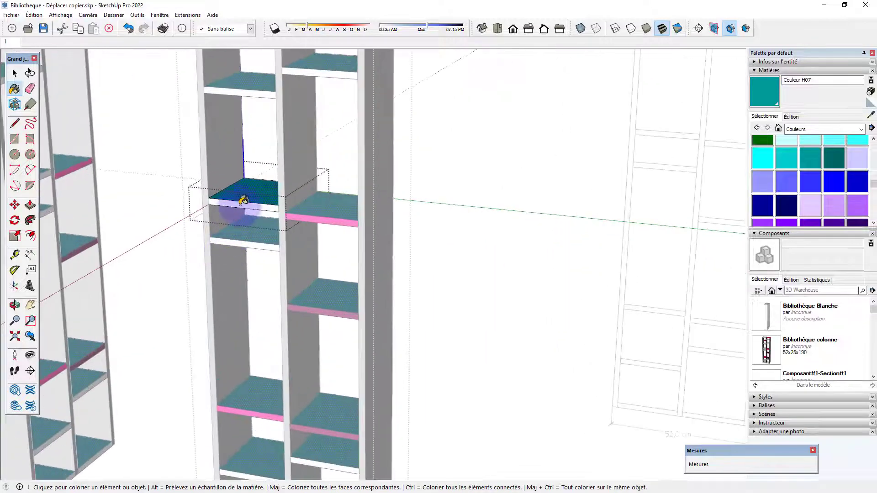
left_click(247, 194)
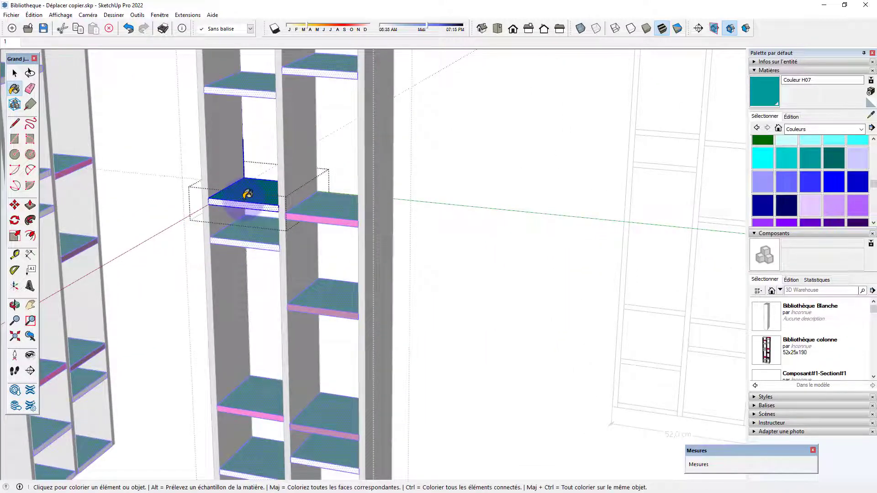
scroll(318, 276, "down", 5)
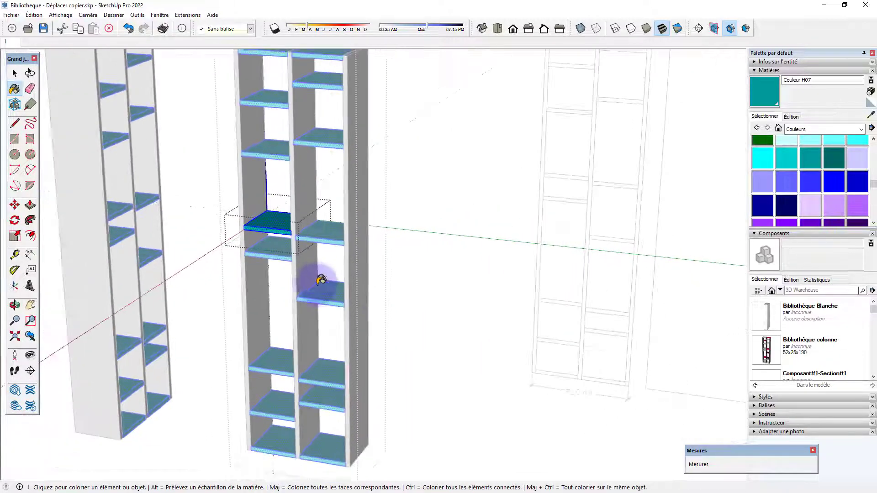
key("space")
left_click(402, 295)
scroll(372, 297, "down", 2)
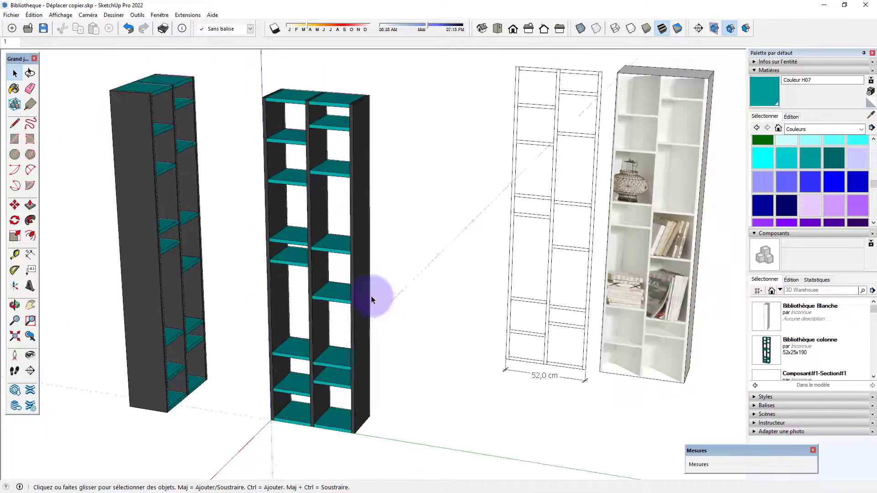
middle_click_drag(371, 297, 379, 294)
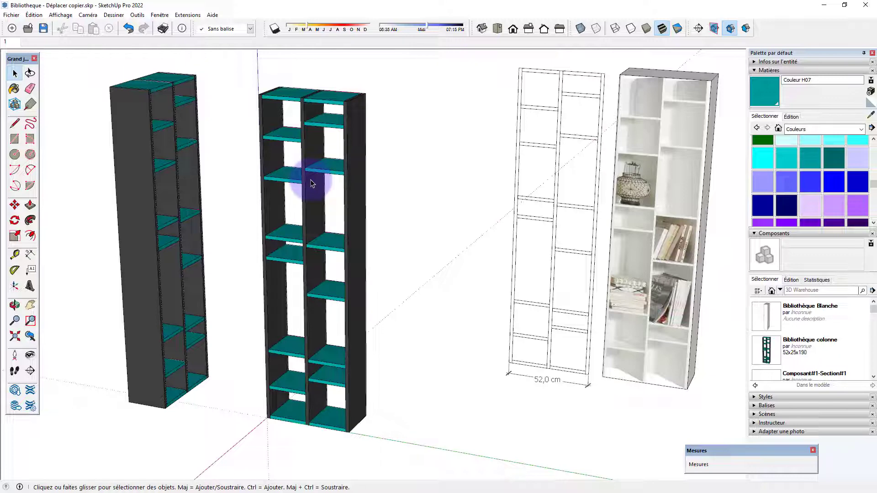
Open the front bookcase component for editing and sample Couleur M07 from its dark side panel
double_click(272, 221)
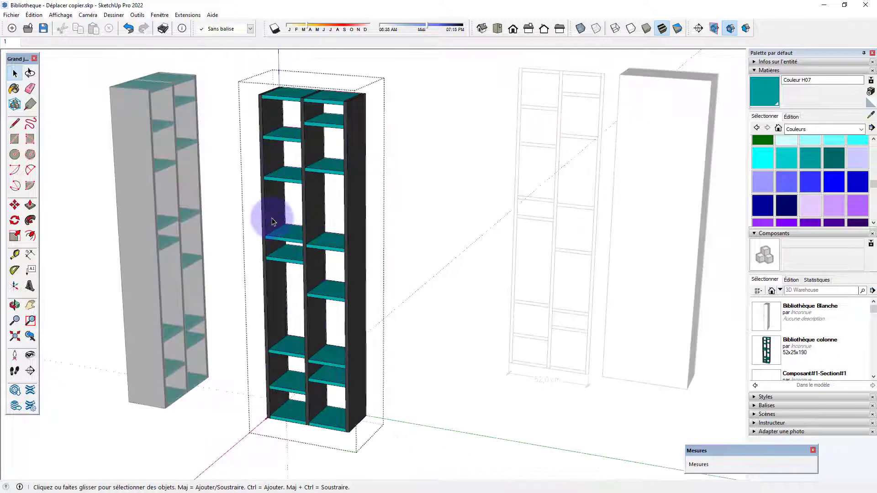
key("b")
key("alt")
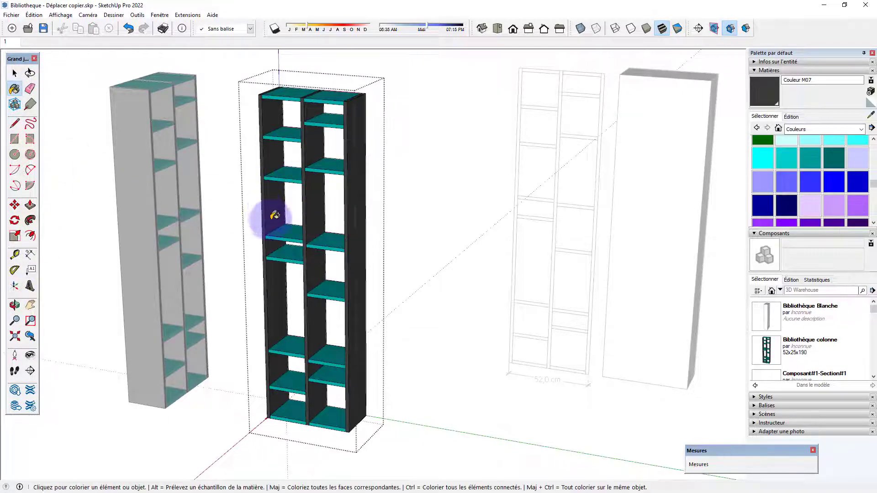
key("alt")
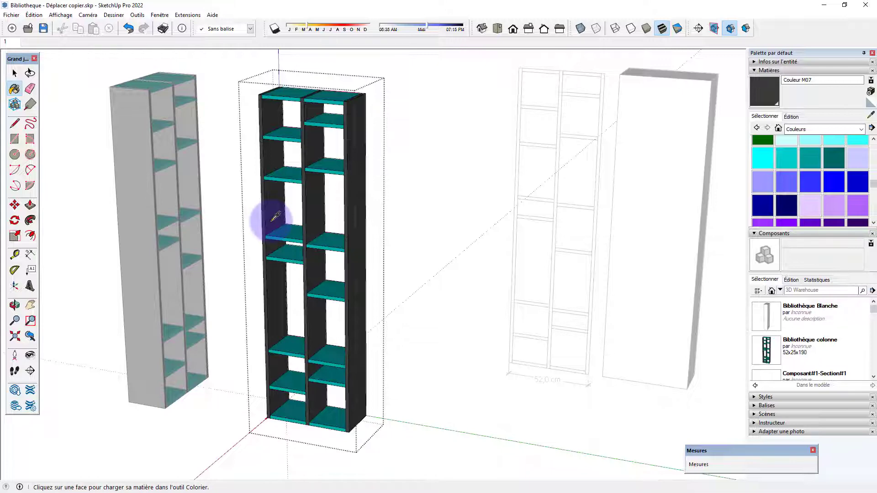
left_click(871, 116)
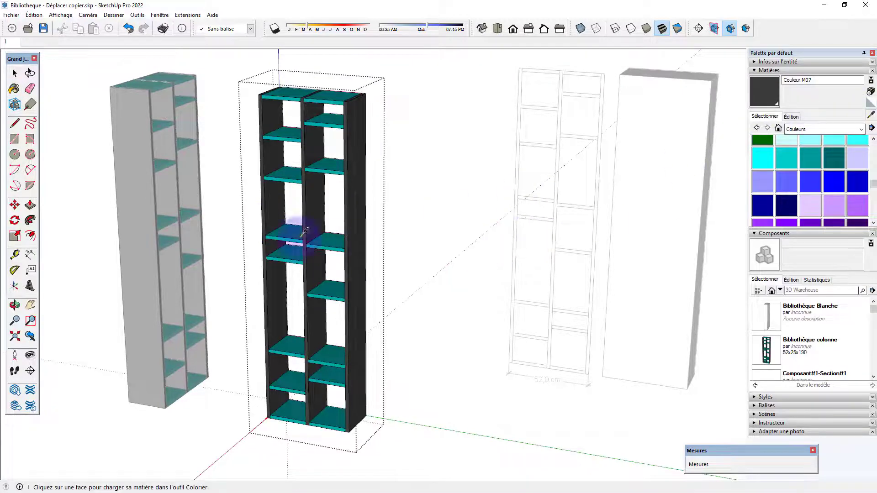
left_click(270, 209)
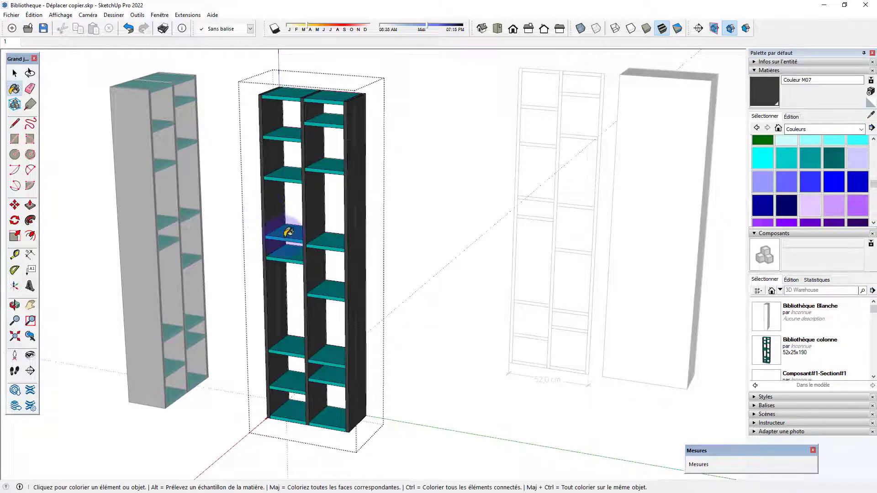
Edit a middle shelf in the left compartment, paint all its faces with Couleur M07, and leave component editing
key("space")
double_click(288, 235)
left_click(286, 237)
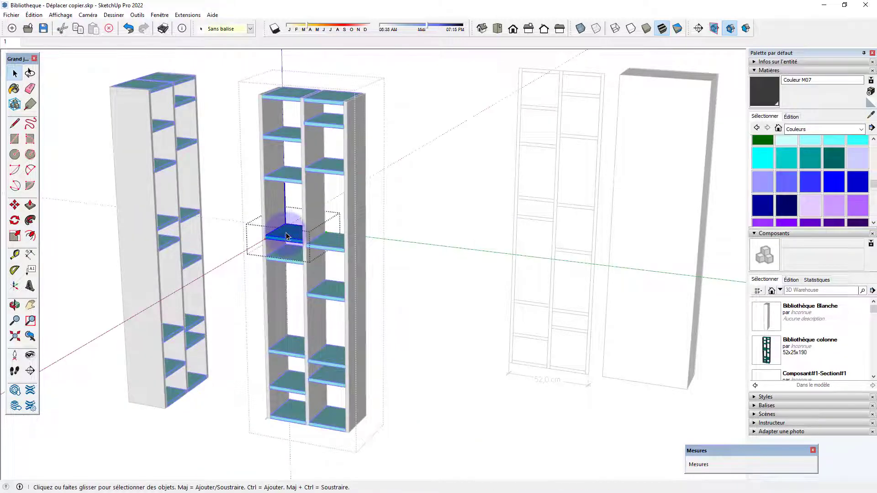
left_click(757, 95)
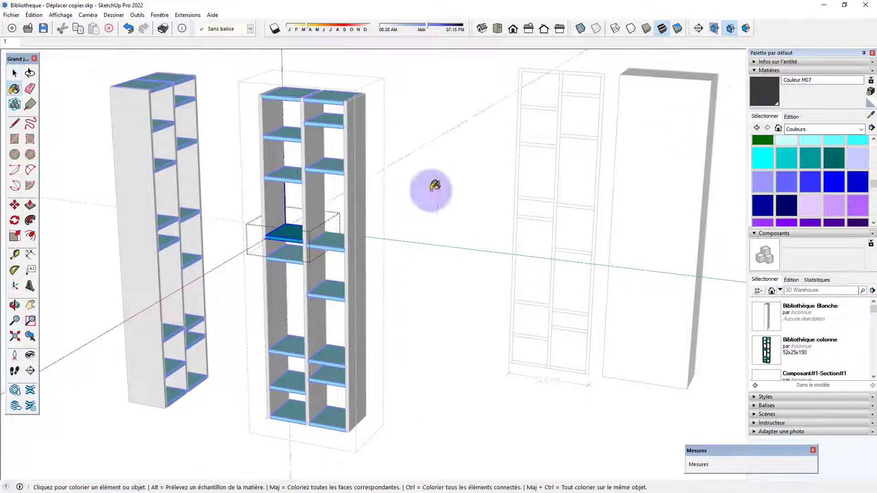
left_click(288, 229)
key("space")
left_click(466, 268)
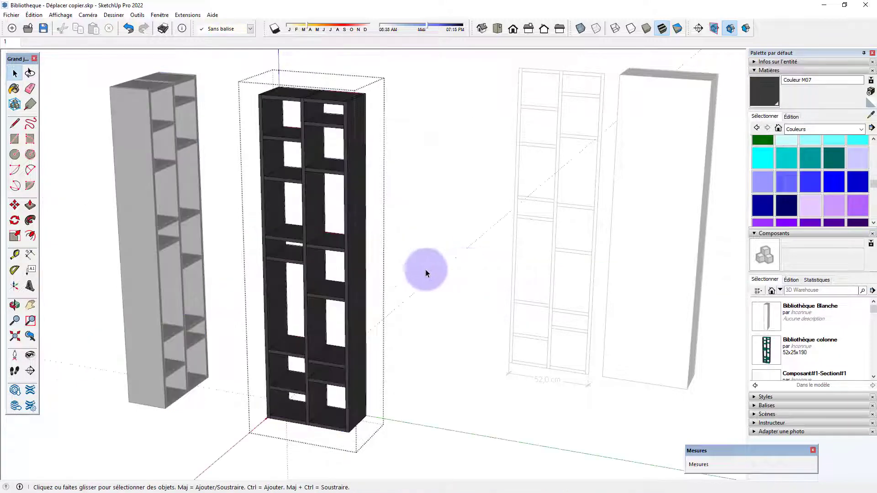
left_click(426, 271)
Delete the second bookcase instance standing beside the one at the origin
left_click(139, 301)
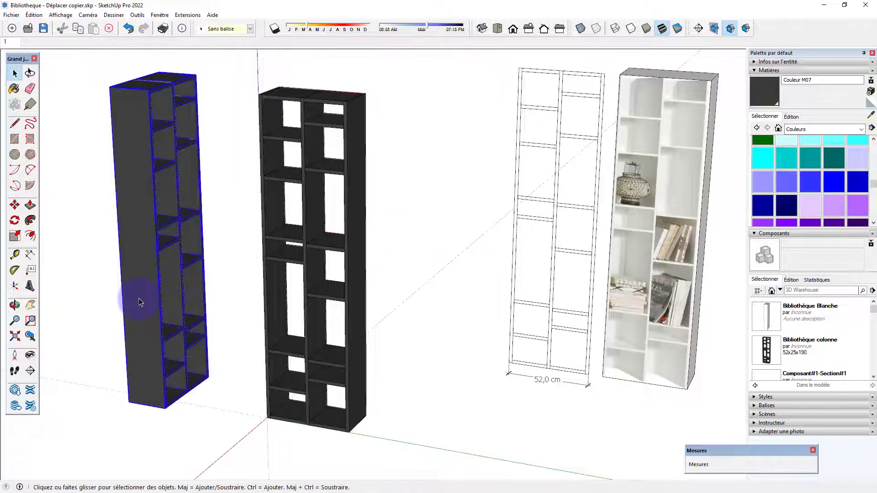
key("Delete")
middle_click_drag(209, 294, 271, 275)
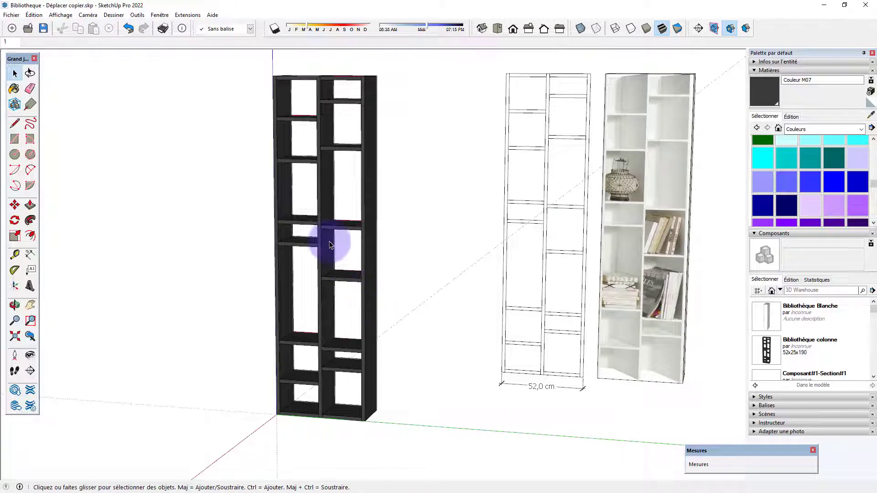
Turn on the model's shadows and set the sun to a late-spring date and a morning time
left_click(275, 28)
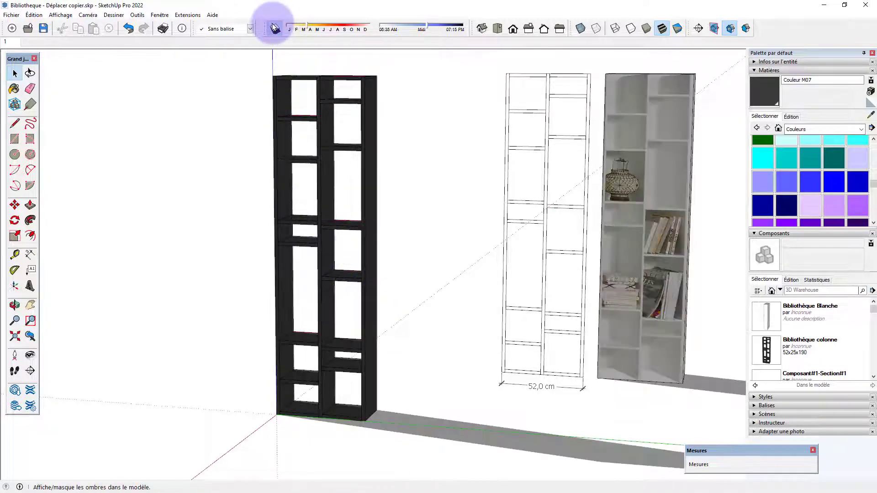
left_click(323, 29)
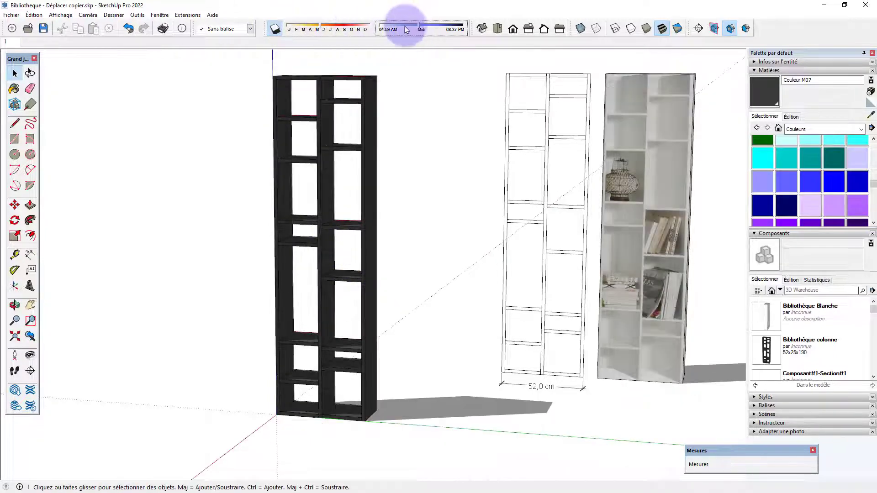
left_click_drag(419, 27, 399, 28)
middle_click_drag(432, 251, 431, 259)
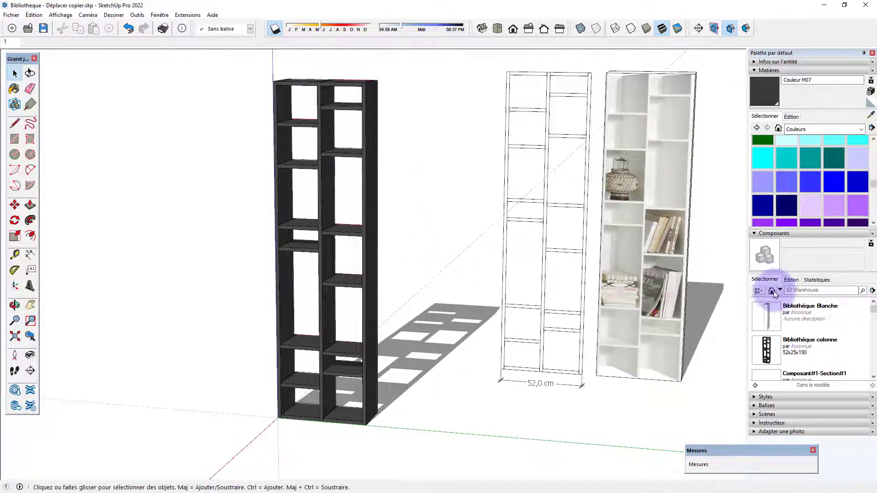
Search the 3D Warehouse for book models and place the Book stack at a lower left-compartment shelf of the bookcase
left_click(795, 291)
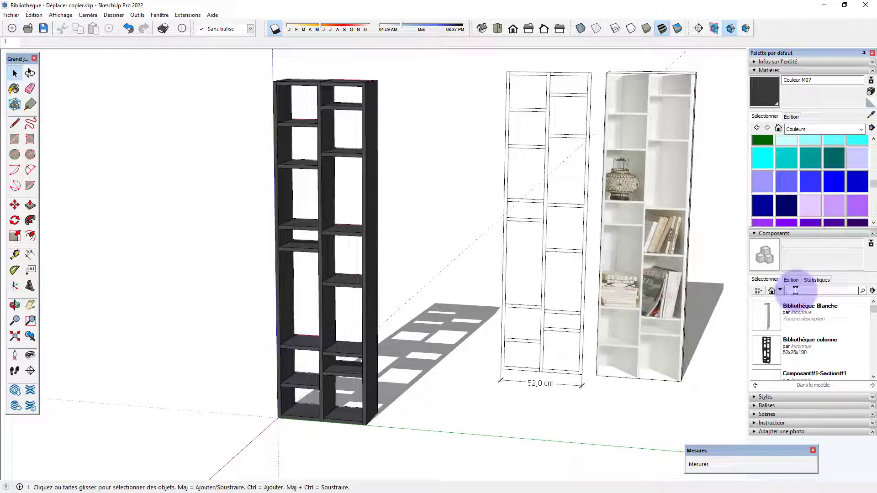
left_click(862, 292)
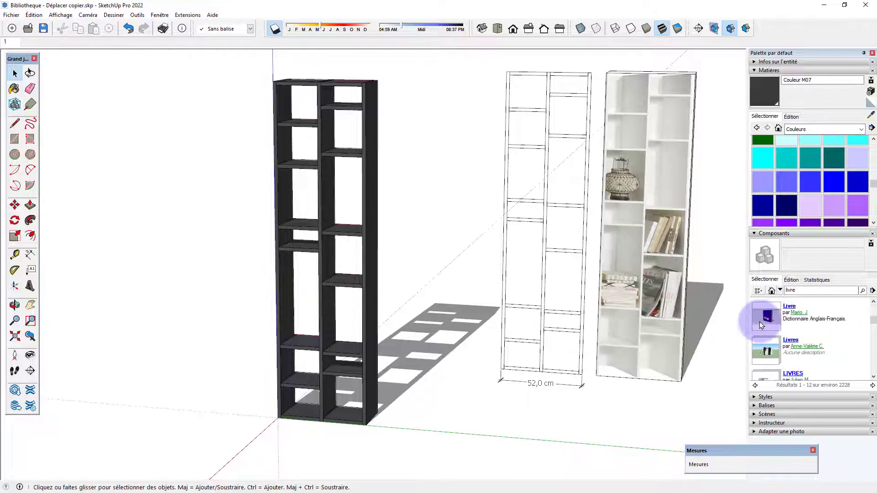
left_click(760, 352)
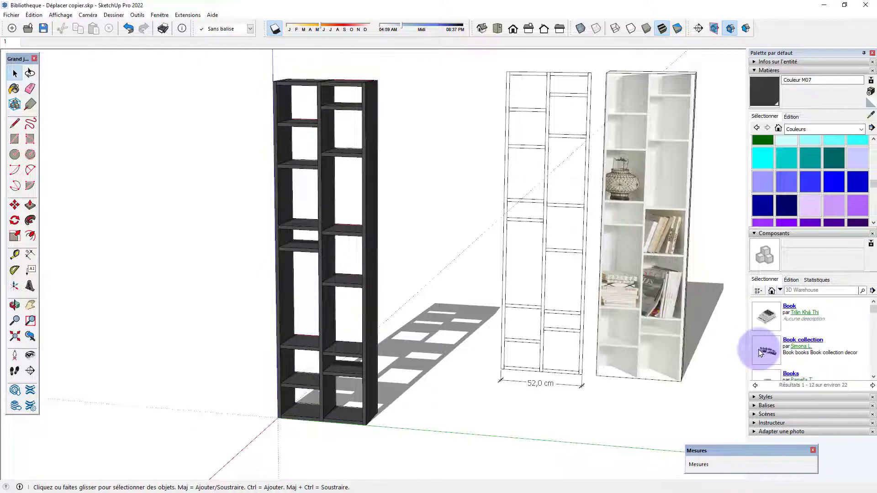
left_click(766, 312)
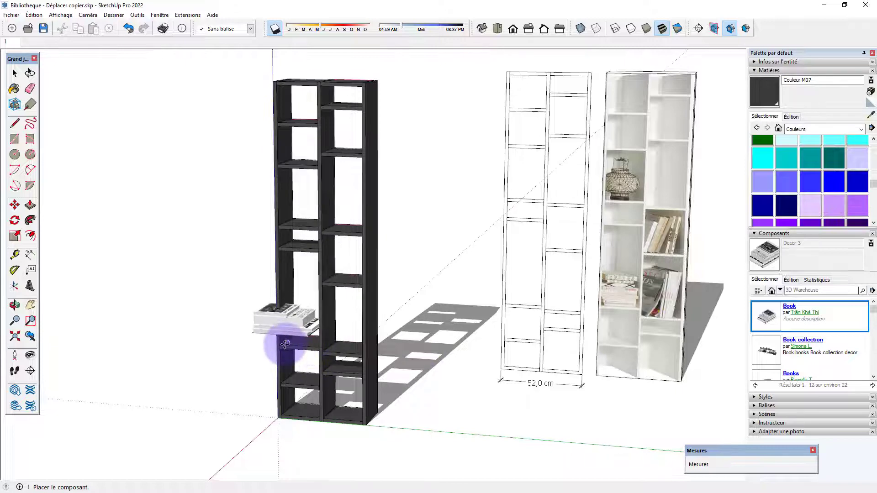
scroll(315, 279, "up", 5)
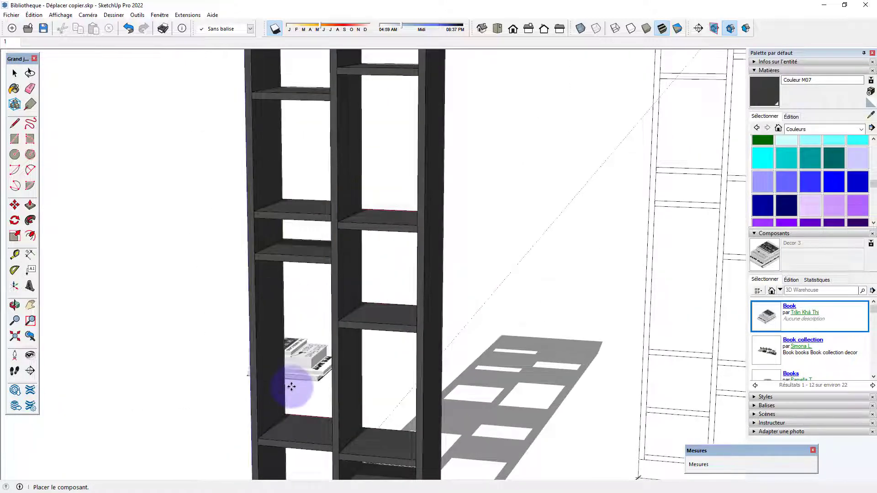
left_click(281, 443)
Move the book stack by its bottom corner to the front corner of the shelf beside the outer side panel
middle_click_drag(300, 419, 361, 384)
left_click(322, 358)
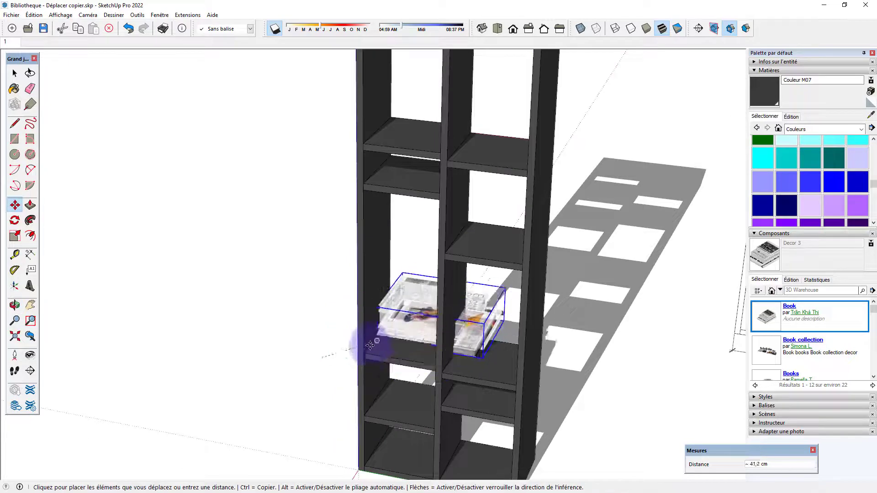
left_click(367, 353)
middle_click_drag(359, 382, 411, 323)
scroll(412, 322, "up", 2)
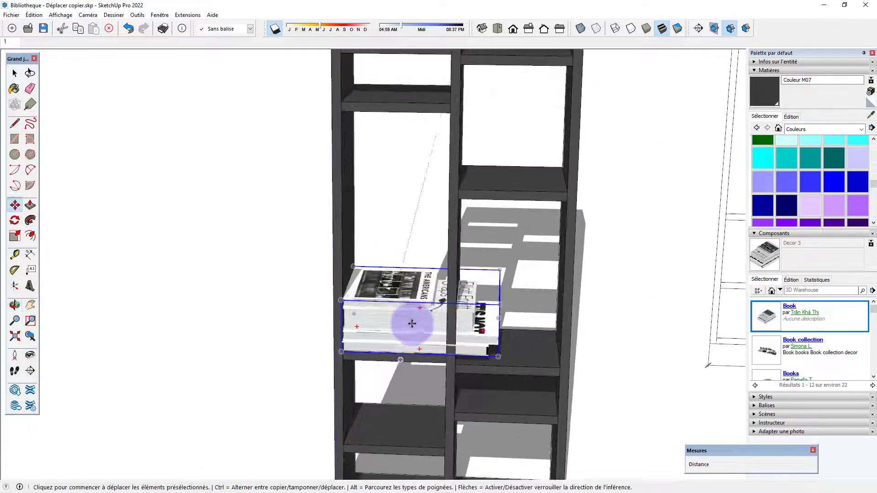
Rotate the book stack -90° to stand upright and move it onto the shelf against the central divider
left_click(357, 329)
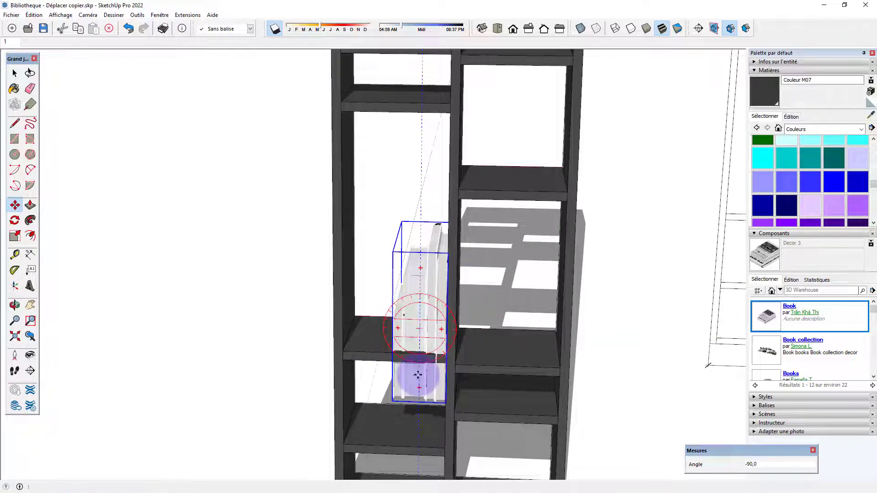
left_click(418, 375)
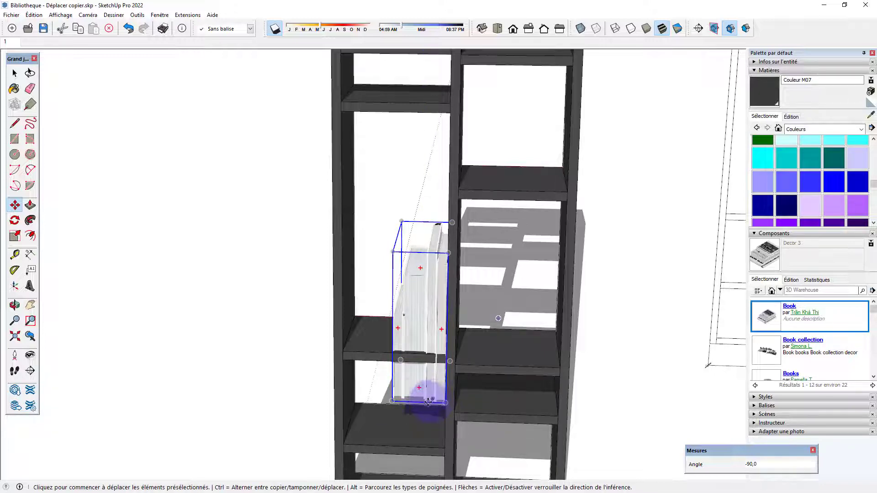
left_click(444, 404)
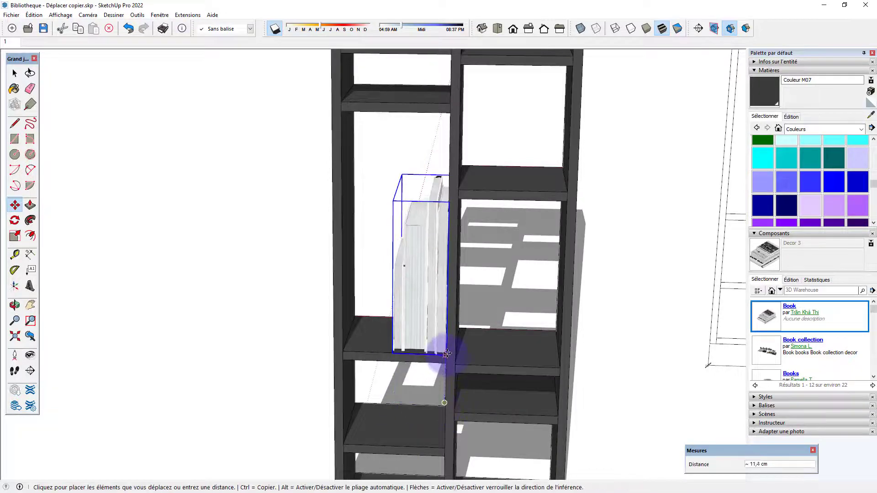
left_click(444, 356)
scroll(366, 344, "down", 3)
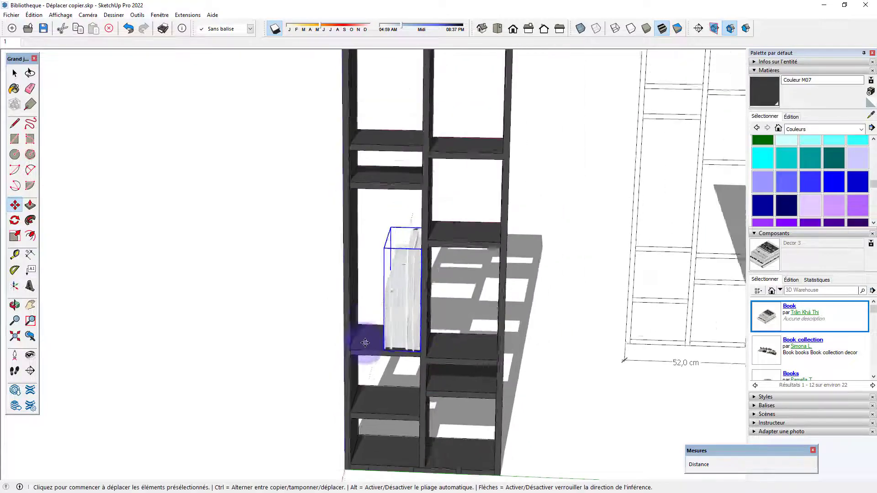
middle_click_drag(366, 344, 400, 354)
scroll(400, 354, "down", 2)
key("space")
left_click(501, 403)
Draw a 190 × 50 cm rectangle across the back of the bookcase, from its top corner to the opposite bottom corner
mouse_move(497, 385)
middle_mouse_down()
mouse_move(514, 383)
mouse_move(510, 396)
middle_mouse_up()
scroll(408, 381, "down", 3)
middle_click_drag(409, 382, 554, 321)
middle_click_drag(542, 241, 513, 309)
key("r")
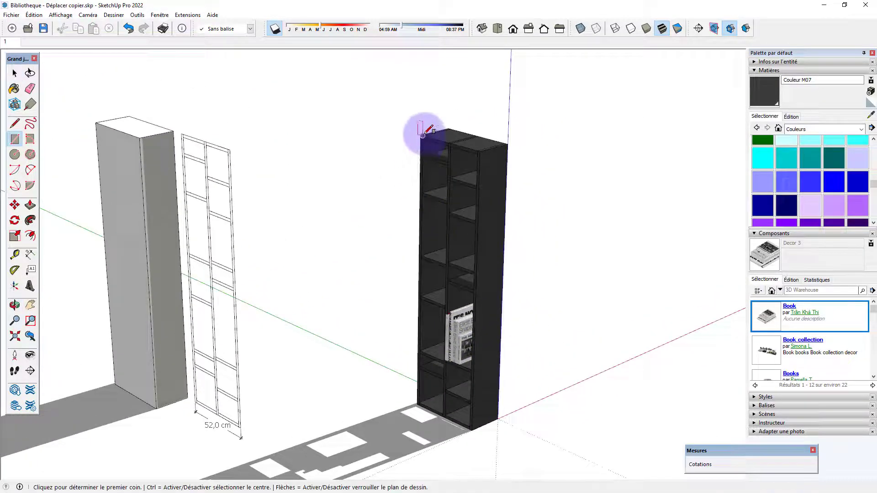
scroll(417, 151, "up", 3)
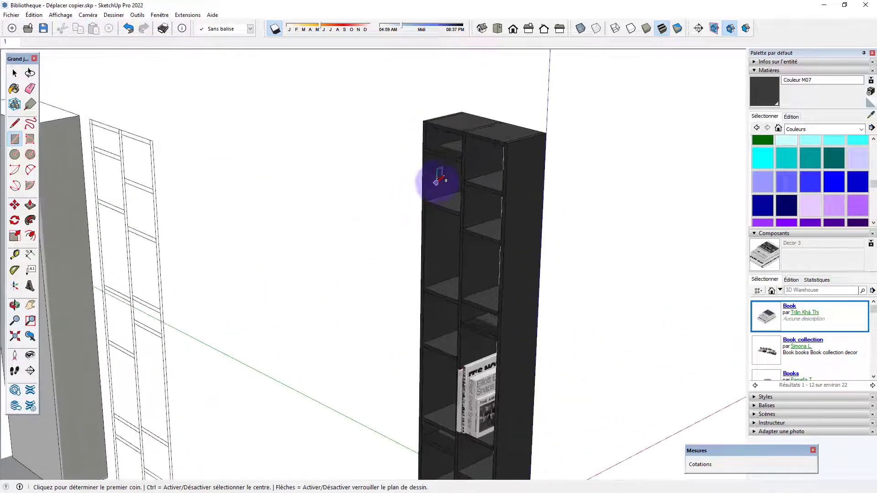
left_click(425, 121)
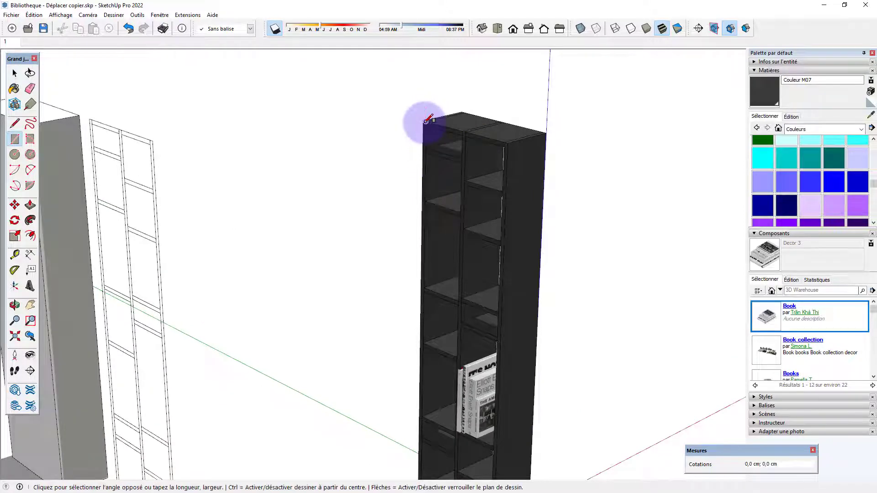
scroll(426, 122, "down", 3)
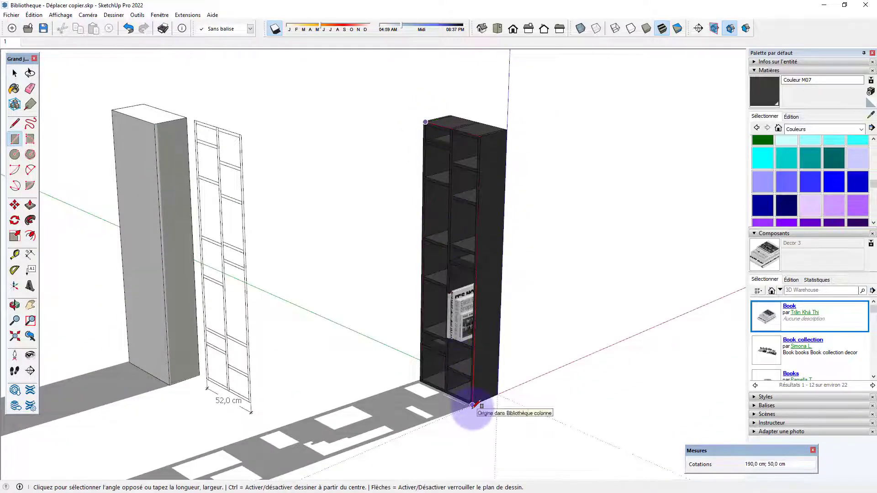
left_click(473, 405)
Extrude the back rectangle to a 0.5 cm thick panel with Push/Pull
scroll(454, 384, "up", 4)
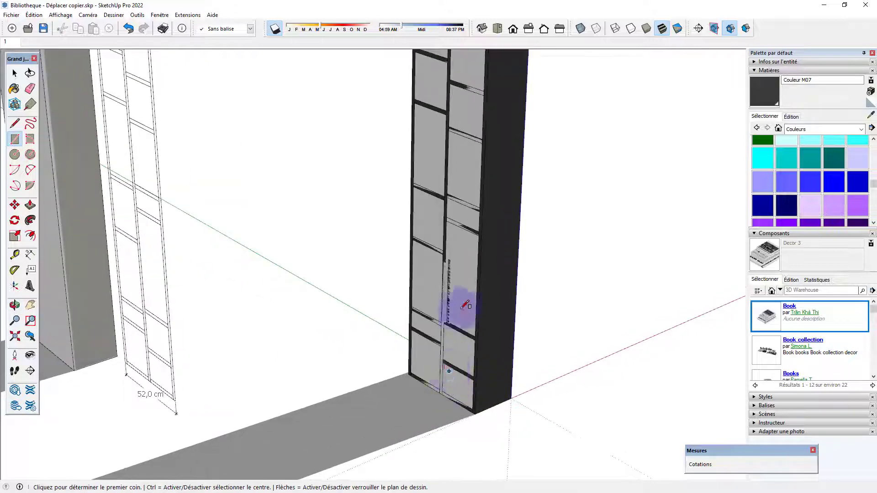
key("p")
left_click(460, 306)
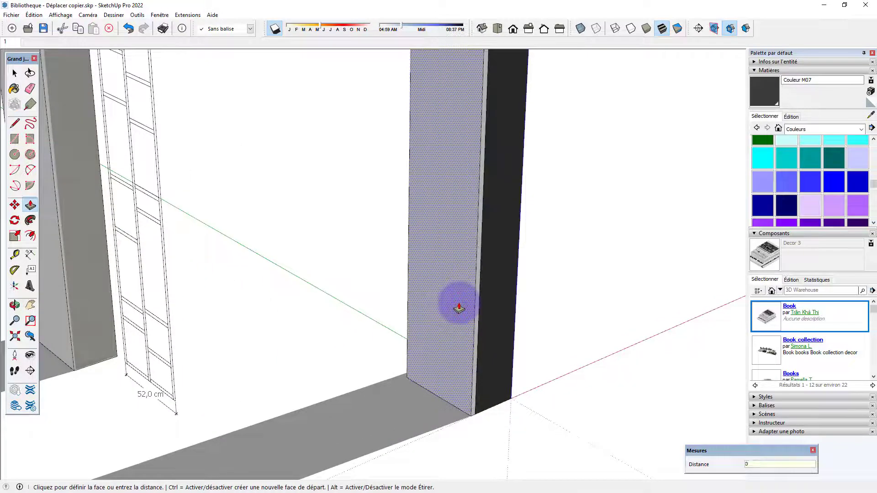
key("Return")
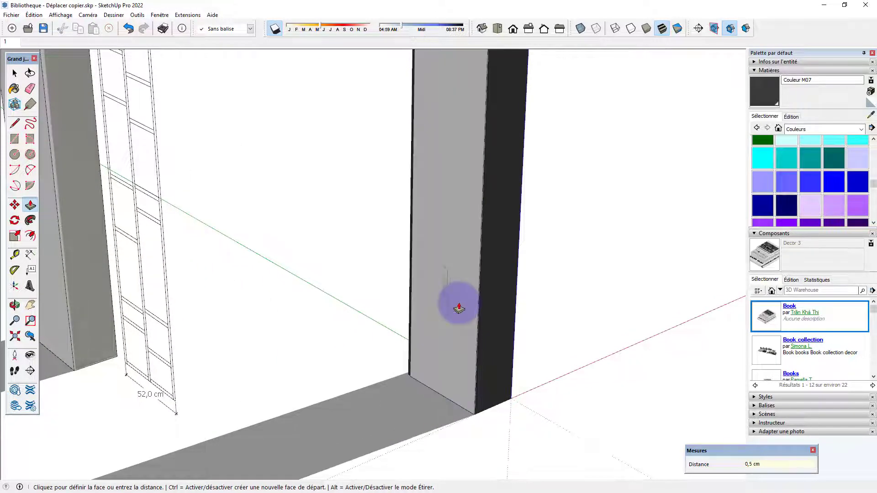
key("space")
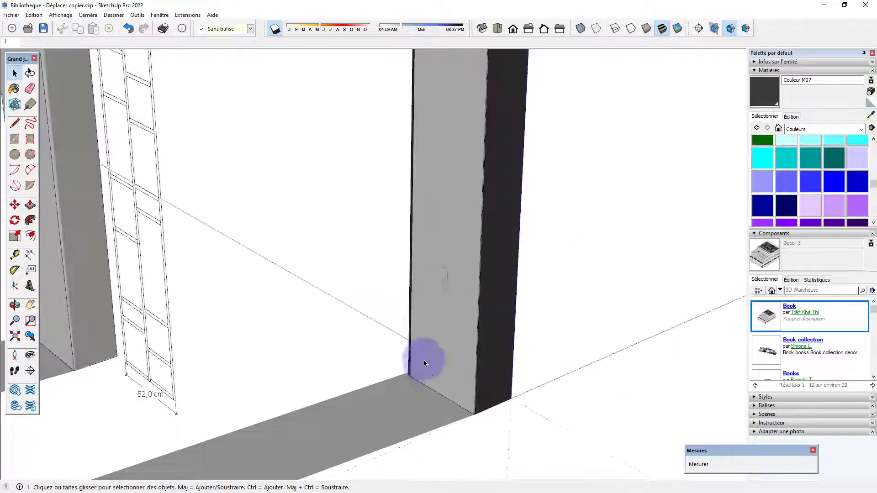
Select the whole back panel and turn it into a group
left_click(425, 376)
right_click(426, 375)
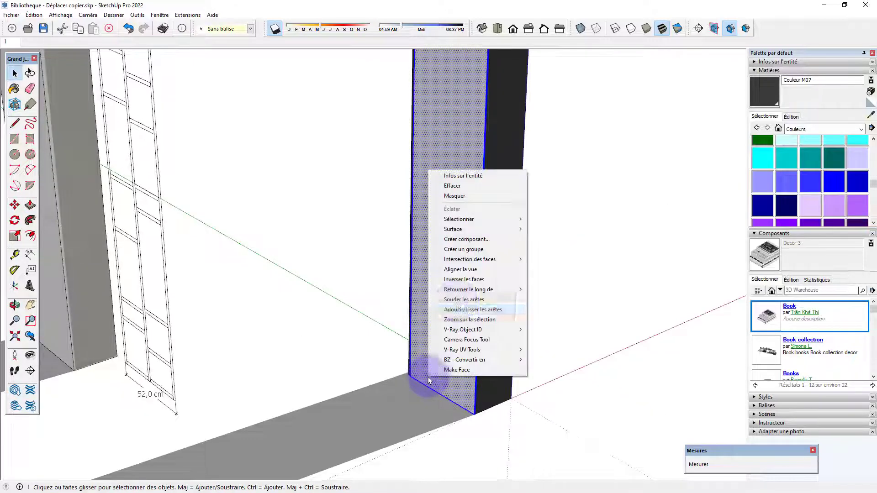
left_click(473, 250)
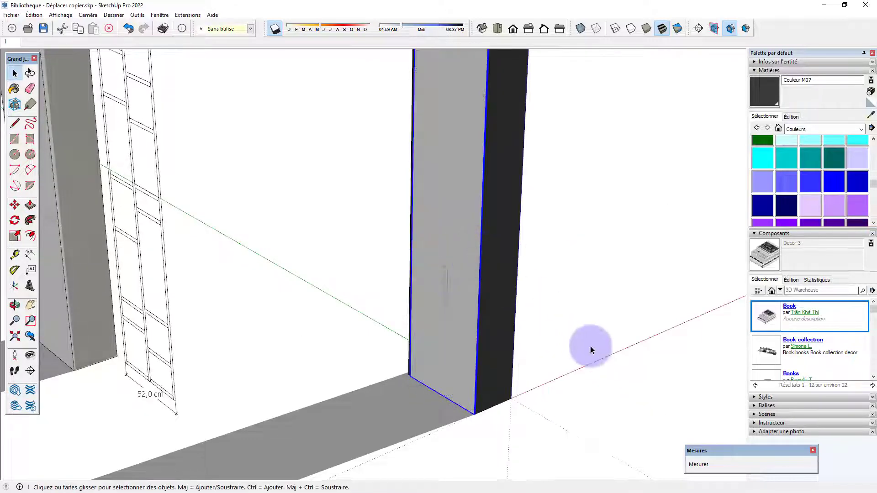
middle_click_drag(590, 349, 364, 345)
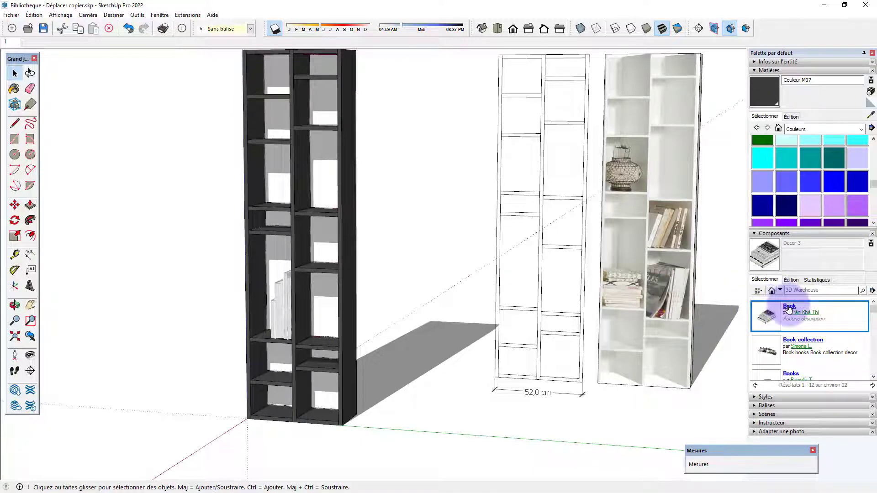
Search the 3D Warehouse for "plante" and insert the Colocasia plant at the bookcase's right column
left_click(800, 290)
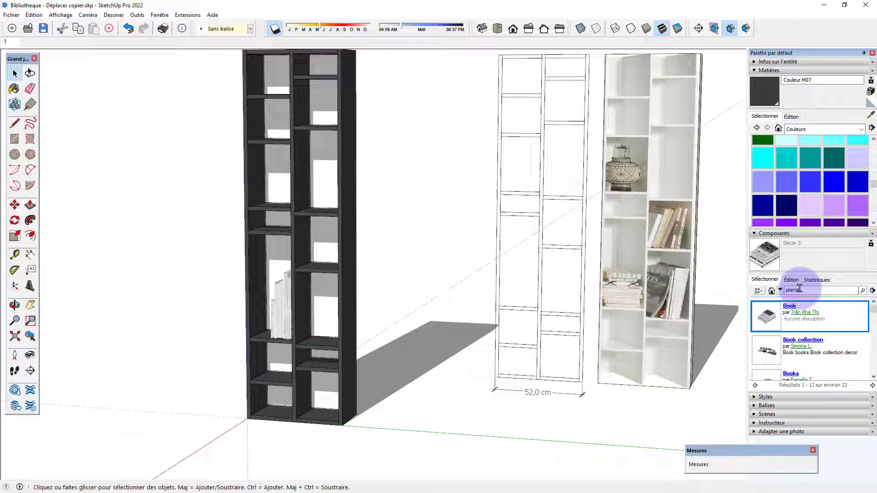
key("Return")
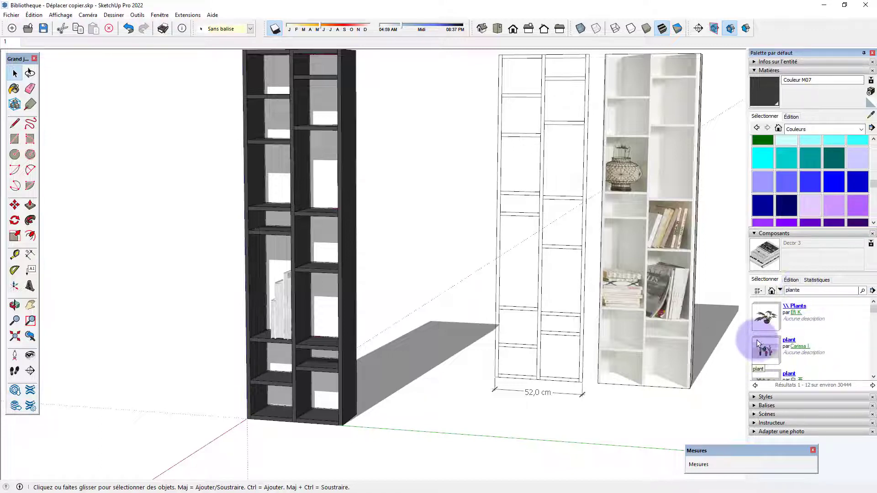
left_click(766, 320)
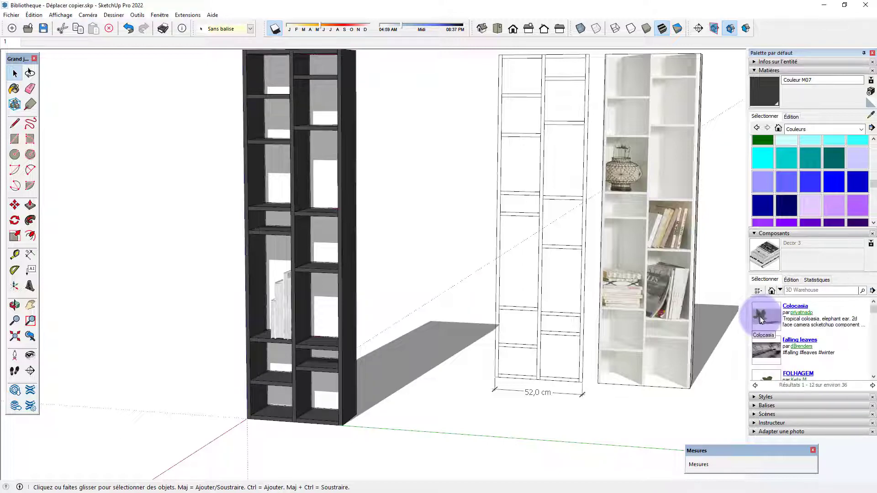
left_click(761, 313)
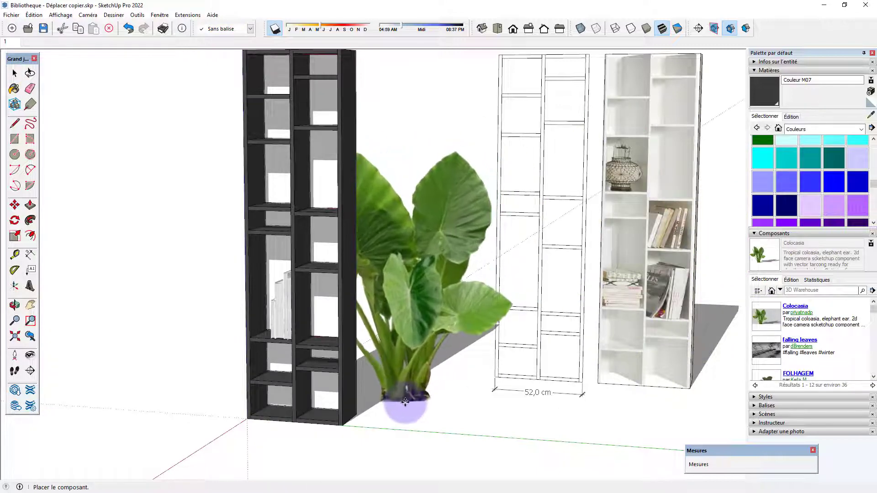
middle_click_drag(405, 406, 476, 386)
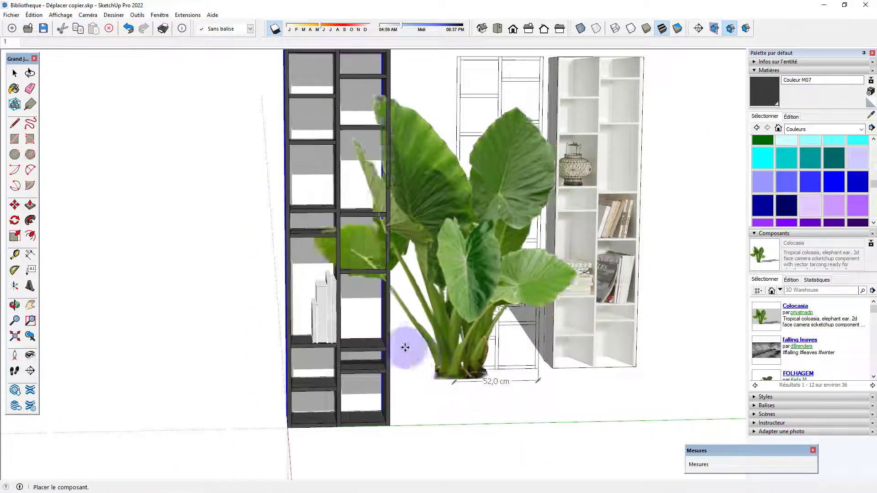
left_click(359, 342)
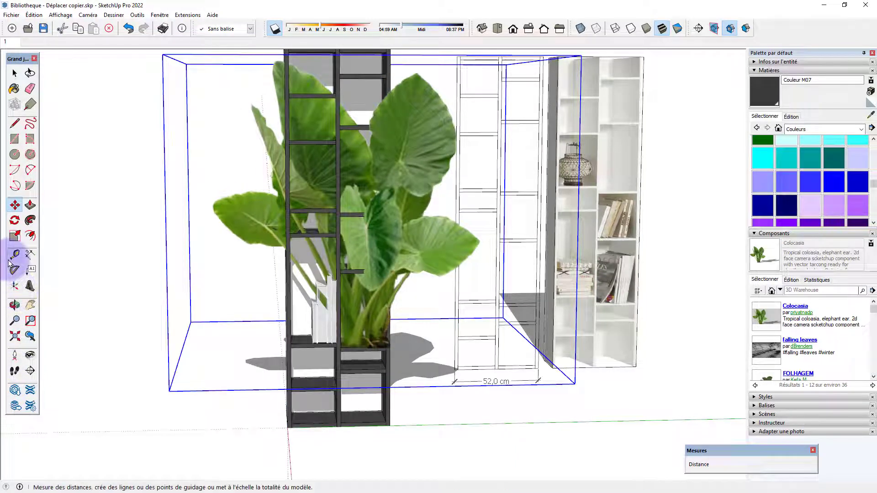
Scale the Colocasia plant down uniformly until it is small enough for one bookcase compartment
left_click(15, 236)
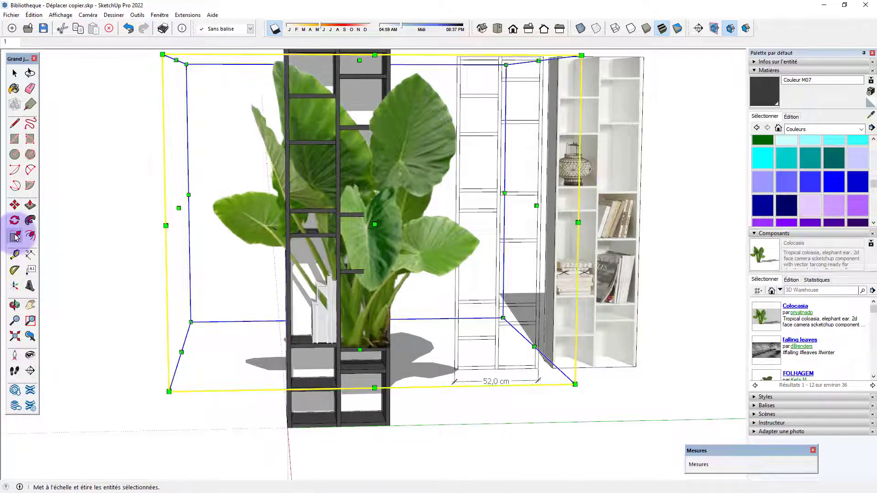
scroll(322, 309, "down", 1)
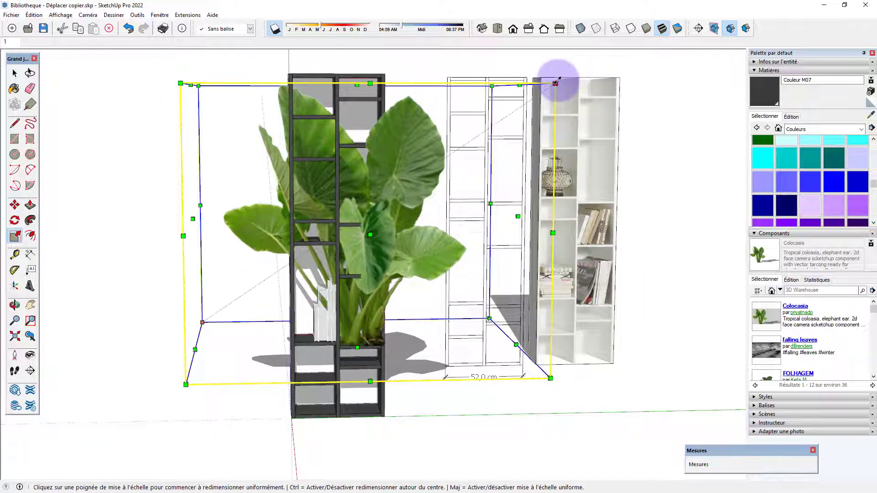
left_click_drag(556, 82, 250, 297)
middle_click_drag(248, 304, 224, 337)
scroll(226, 339, "up", 2)
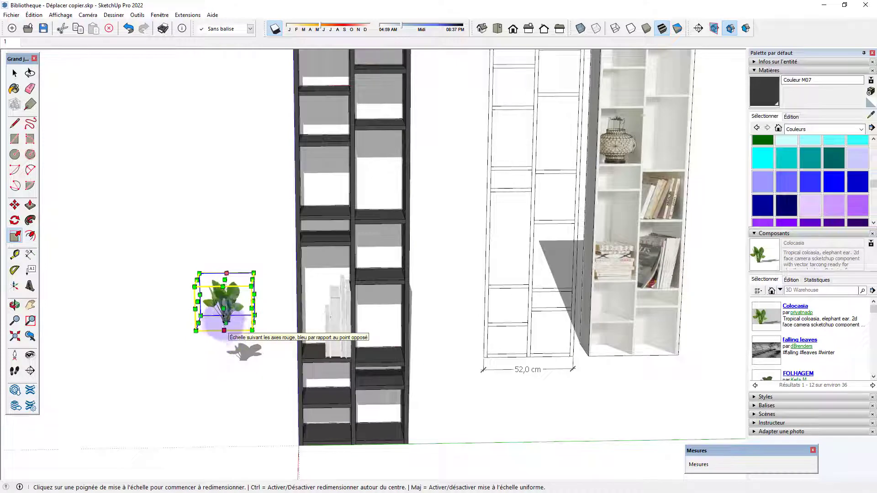
Move the plant by its base onto the right-column shelf beside the book stack
key("m")
left_click(227, 322)
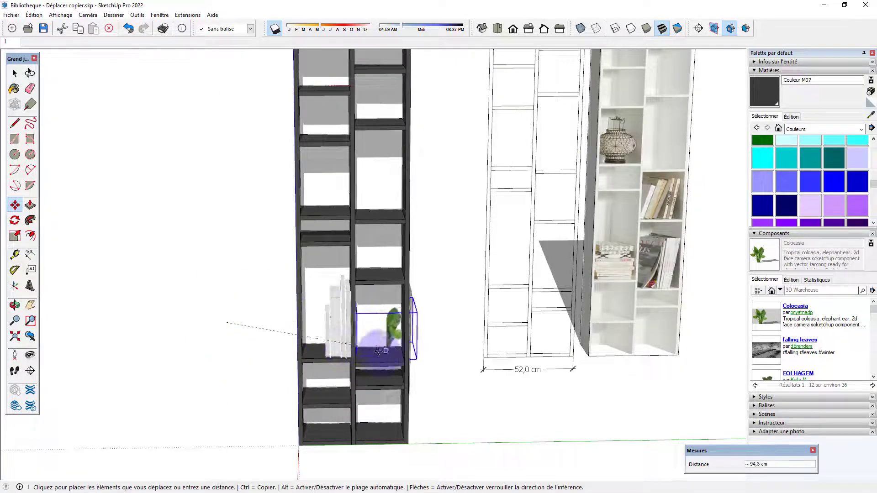
left_click(397, 366)
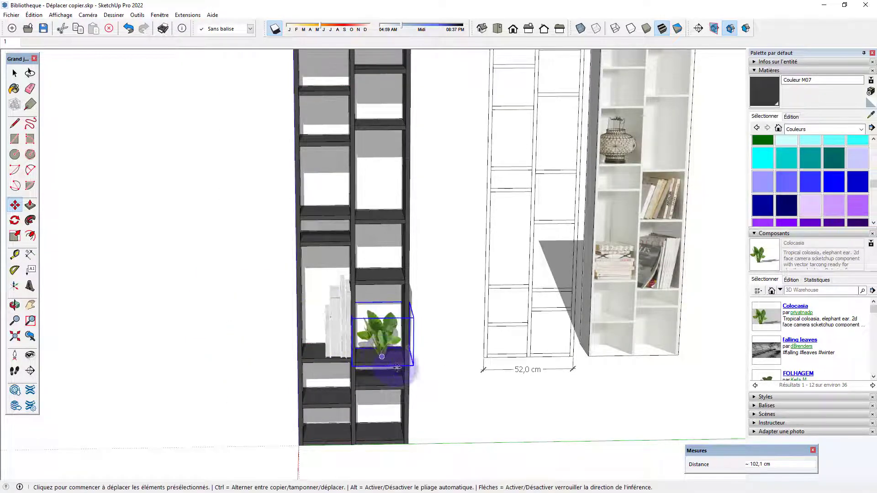
Draw a circle around the plant's base on the shelf and extrude it upward with Push/Pull into a low round pot
scroll(384, 358, "up", 5)
middle_click_drag(367, 349, 95, 331)
middle_click_drag(235, 337, 397, 349)
scroll(396, 364, "up", 2)
key("c")
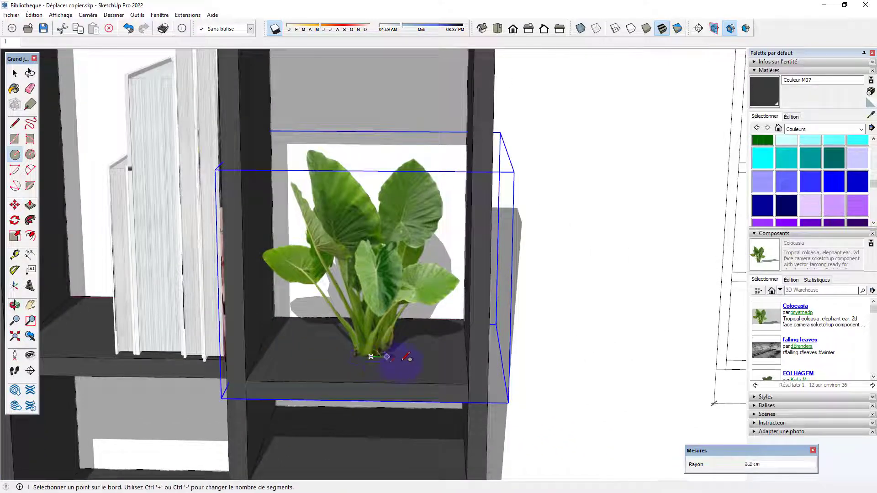
left_click(404, 364)
key("p")
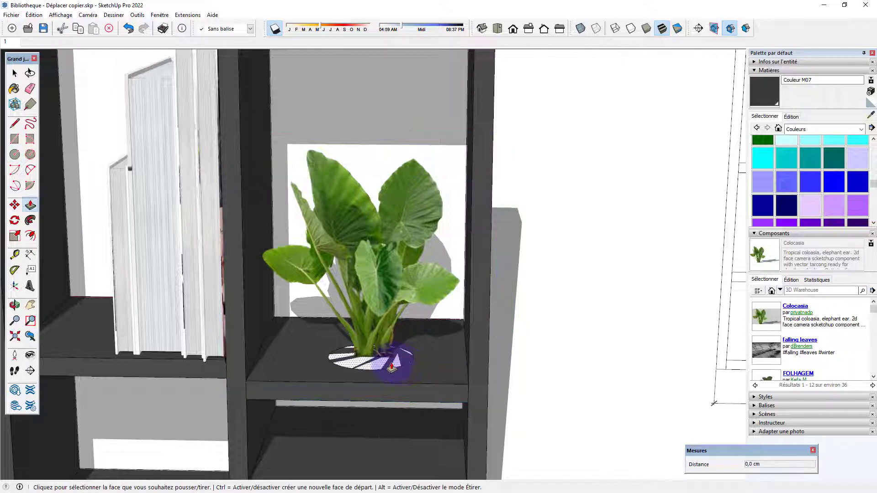
left_click(402, 362)
left_click(392, 341)
key("space")
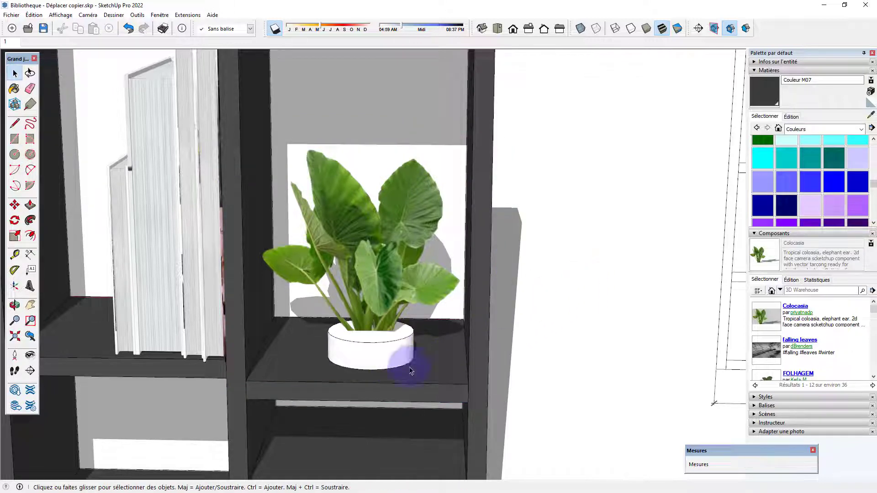
Select the whole pot together with the plant and turn them into one group
scroll(412, 372, "down", 4)
middle_click_drag(425, 379, 372, 202)
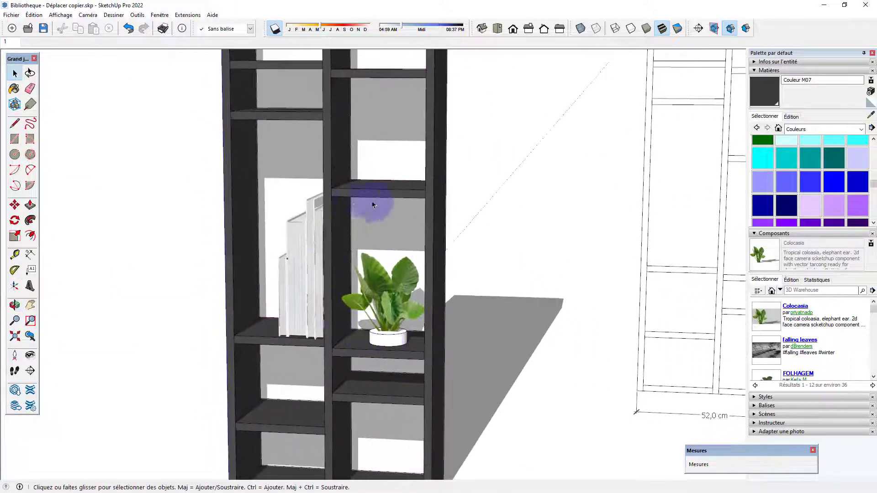
left_click(389, 338)
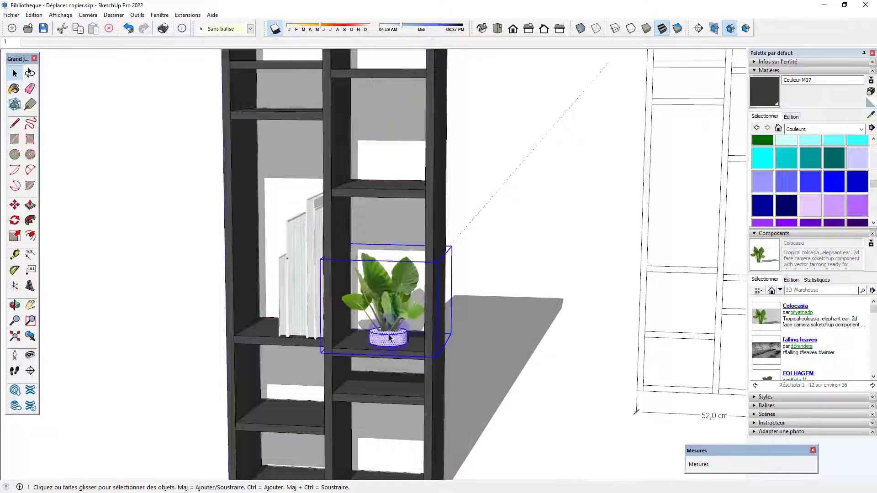
right_click(391, 339)
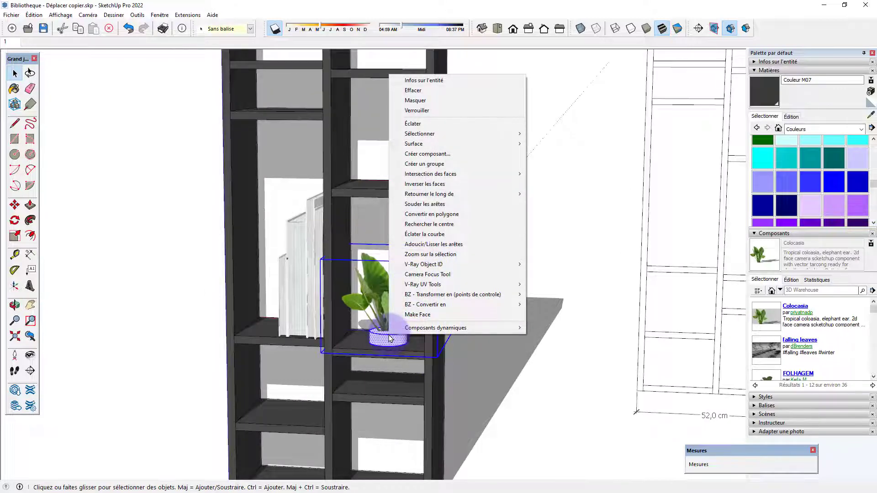
left_click(425, 164)
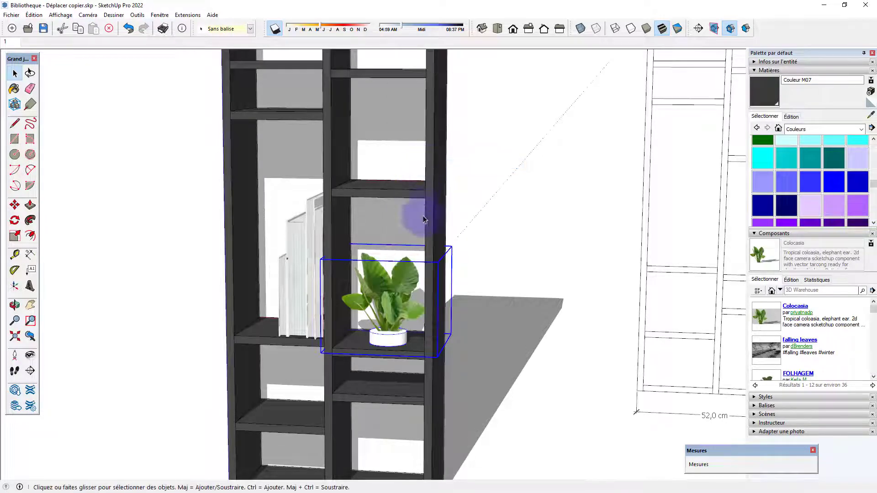
Try to move the bookcase component about 150 cm sideways by its base corner
scroll(338, 288, "down", 3)
middle_click_drag(336, 286, 332, 332)
scroll(330, 324, "down", 2)
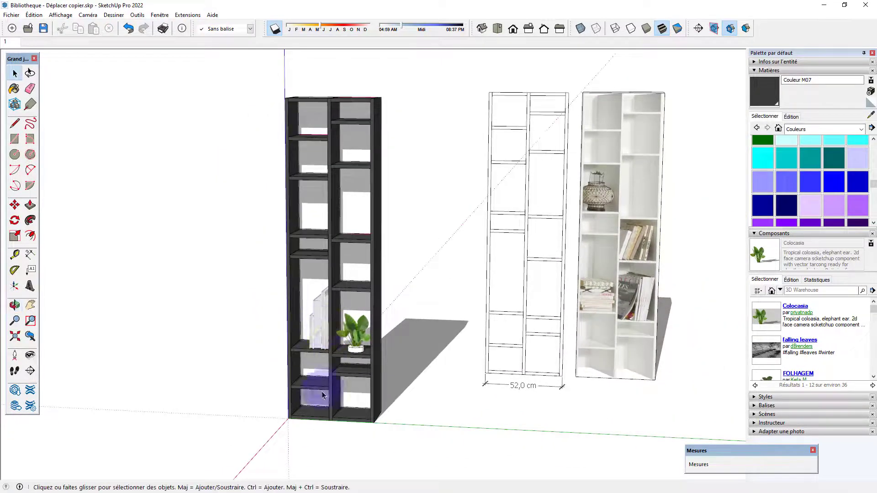
left_click(350, 407)
left_click(375, 409)
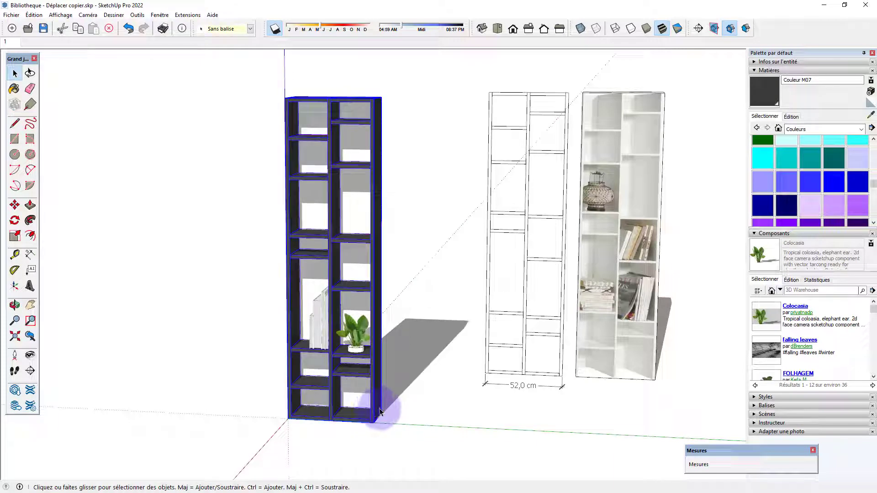
key("t")
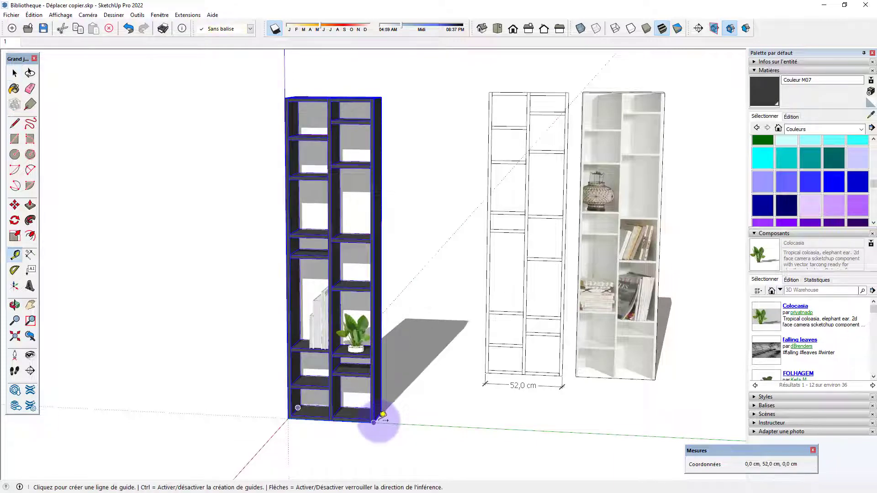
key("m")
left_click(383, 413)
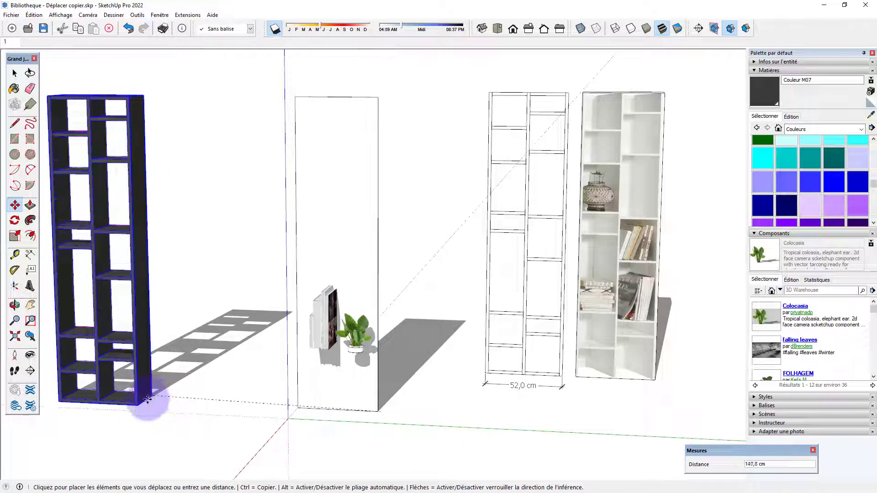
key("Escape")
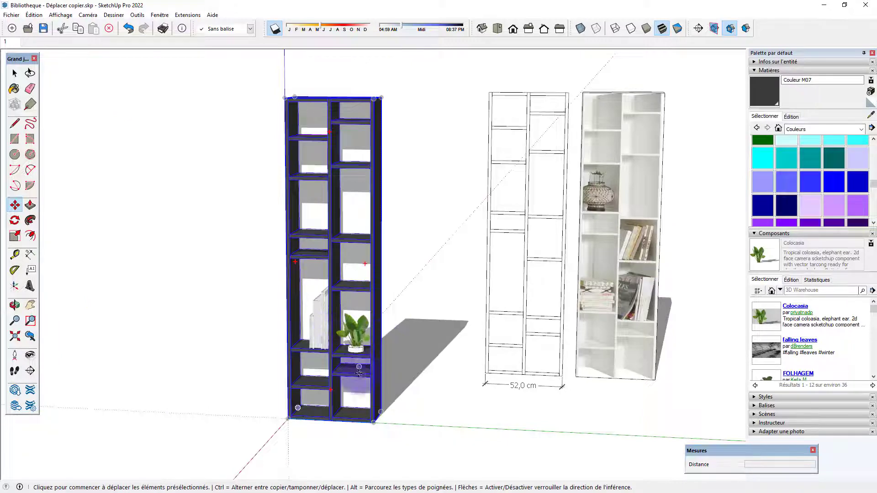
left_click(373, 421)
left_click(152, 399)
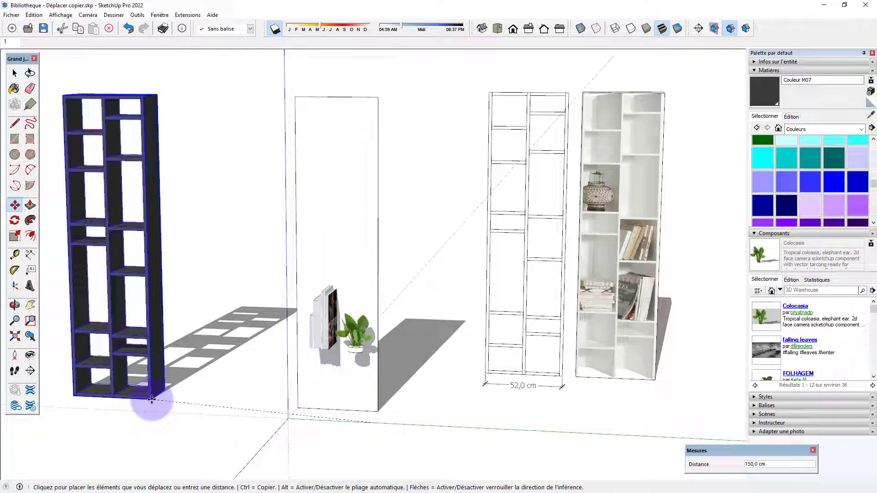
key("Escape")
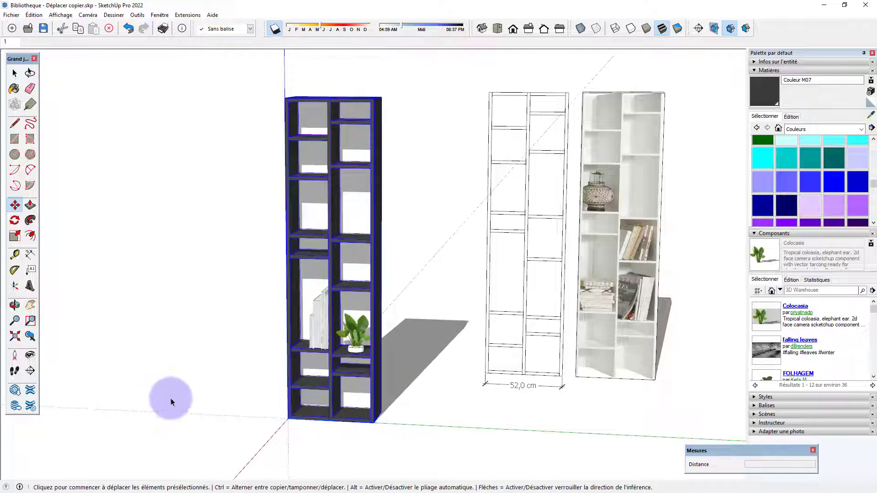
Select the book stack, the potted plant group and the back panel together and cut them from the model
key("space")
left_click(321, 324)
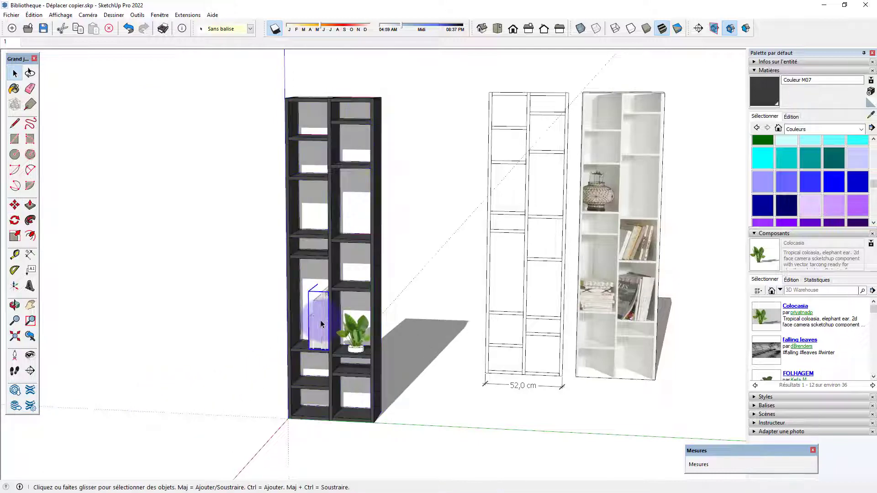
left_click(354, 341, "ctrl")
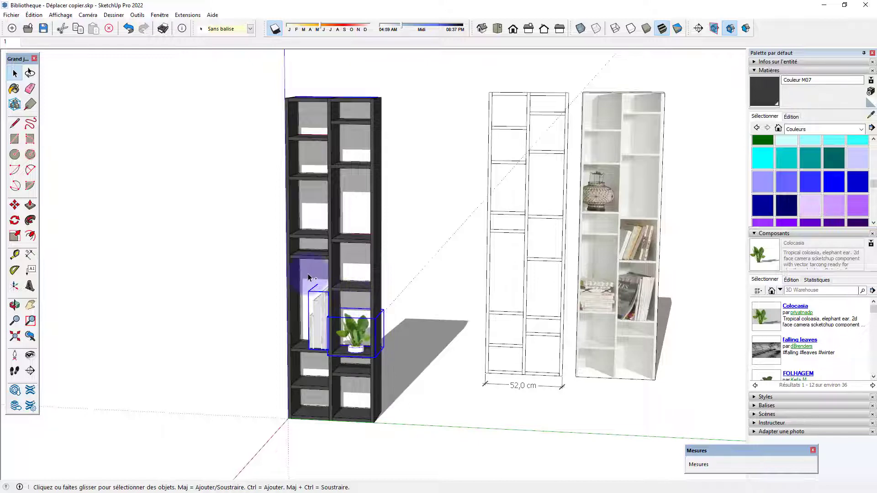
middle_click_drag(270, 338, 331, 344)
scroll(347, 327, "up", 3)
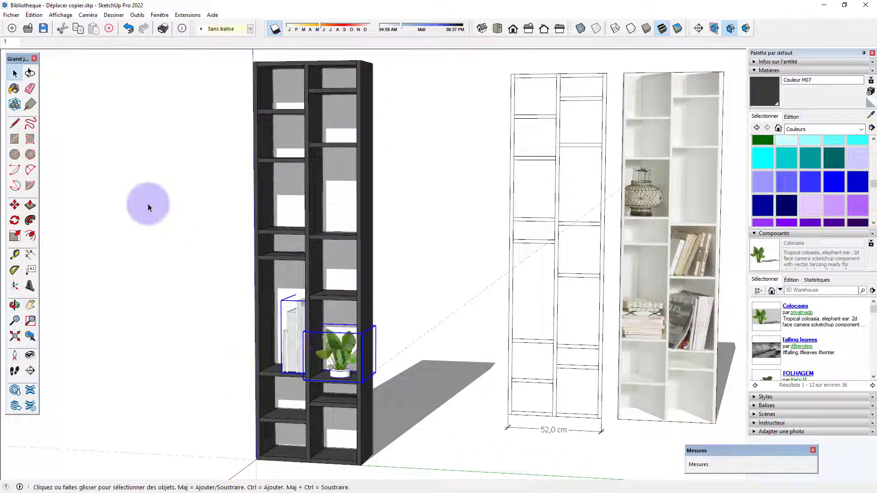
left_click(34, 15)
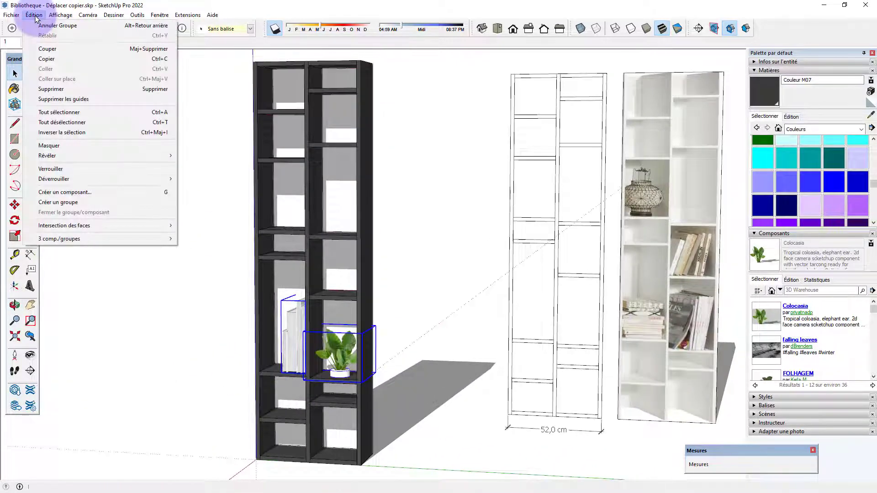
left_click(50, 49)
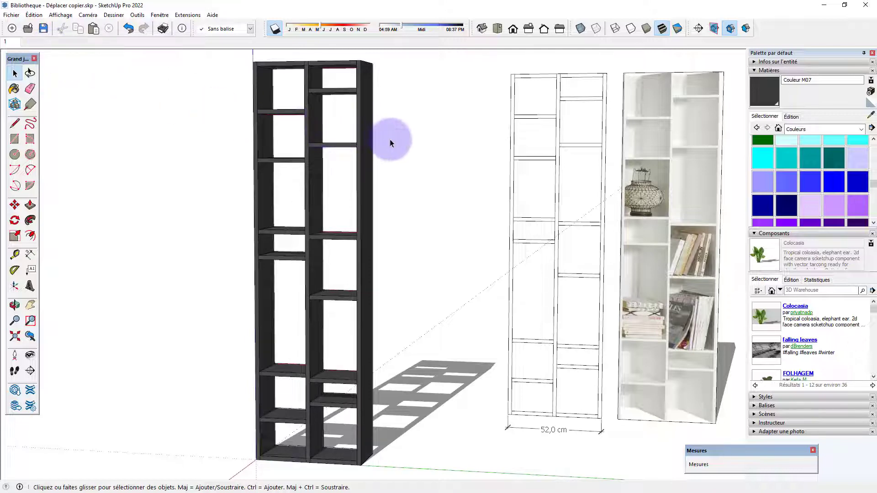
Open the bookcase component for editing, paste the cut books, plant and back panel in place, and close the component
double_click(363, 142)
left_click(287, 83)
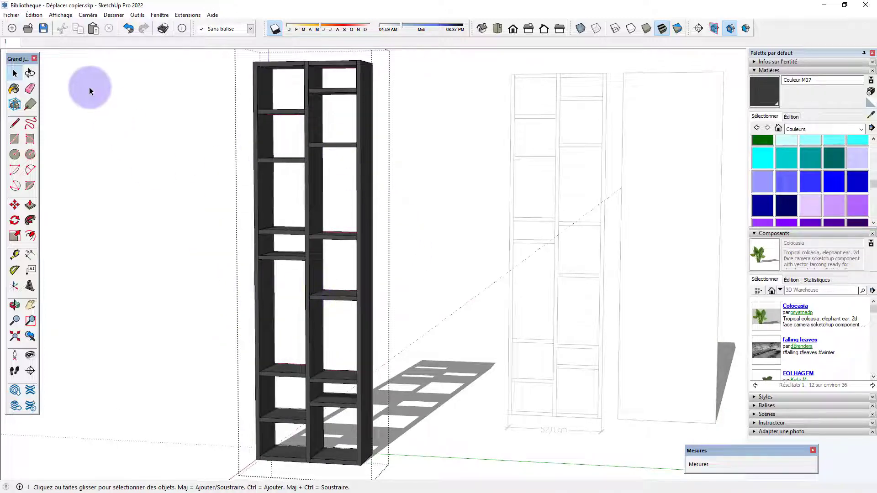
left_click(32, 15)
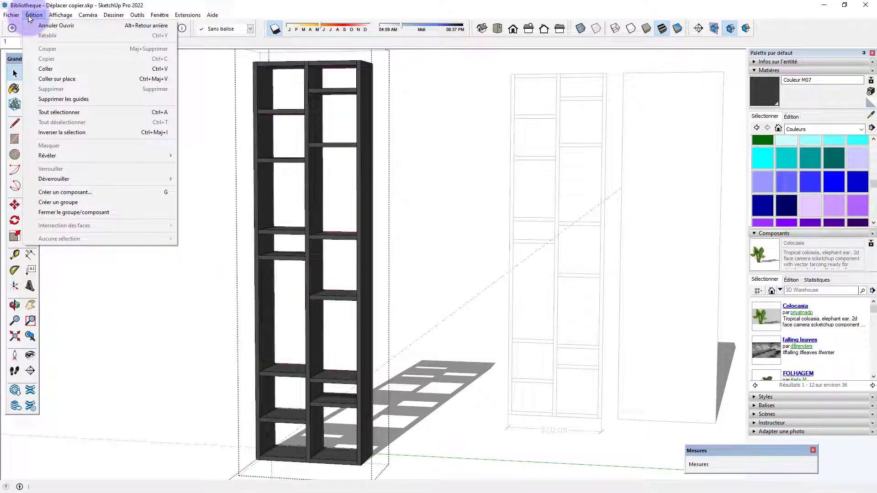
left_click(56, 81)
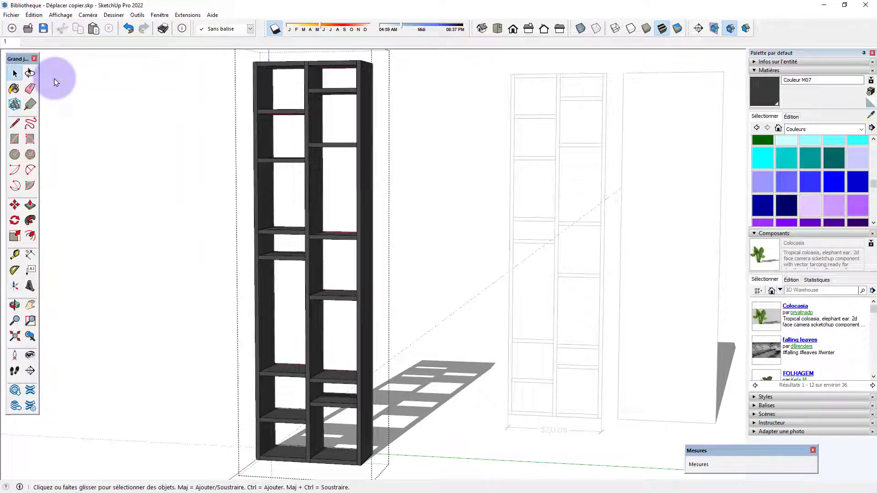
left_click(412, 230)
scroll(411, 240, "down", 2)
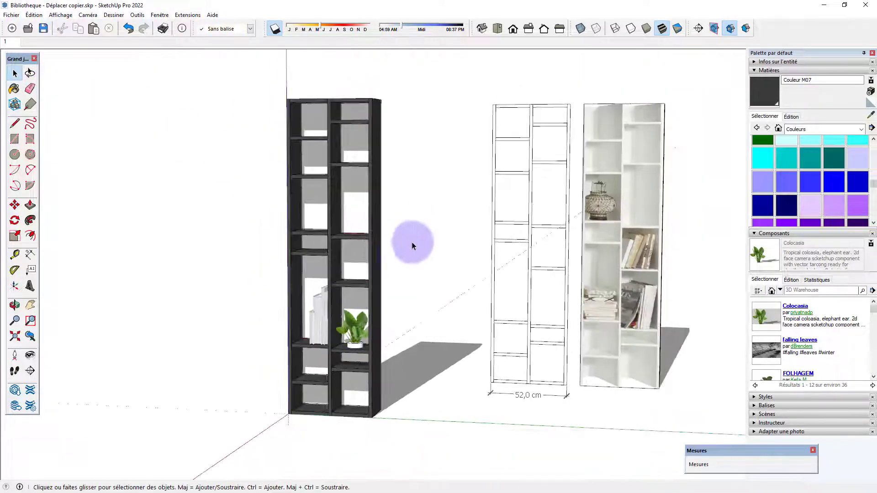
middle_click_drag(402, 268, 385, 317)
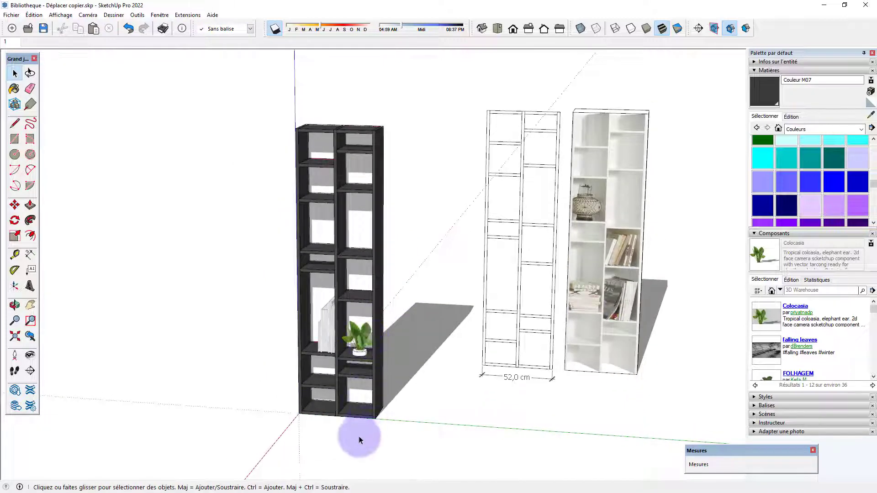
Move the bookcase component by its base corner to a spot a short distance behind the axes origin
key("t")
key("m")
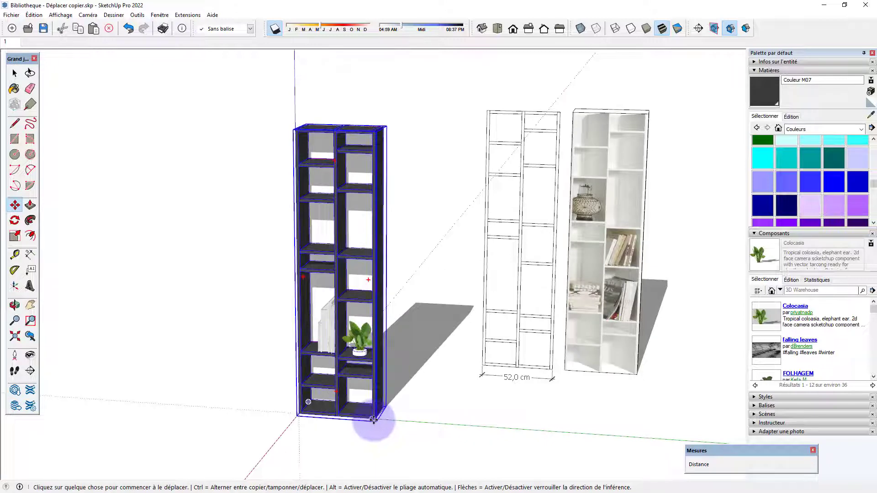
left_click(373, 418)
left_click(194, 372)
left_click(194, 372)
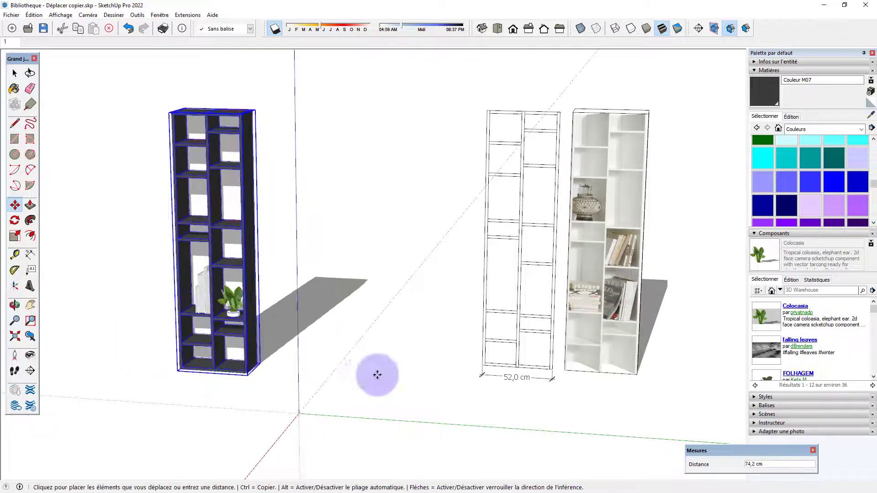
left_click(386, 391)
middle_click_drag(367, 368, 360, 394)
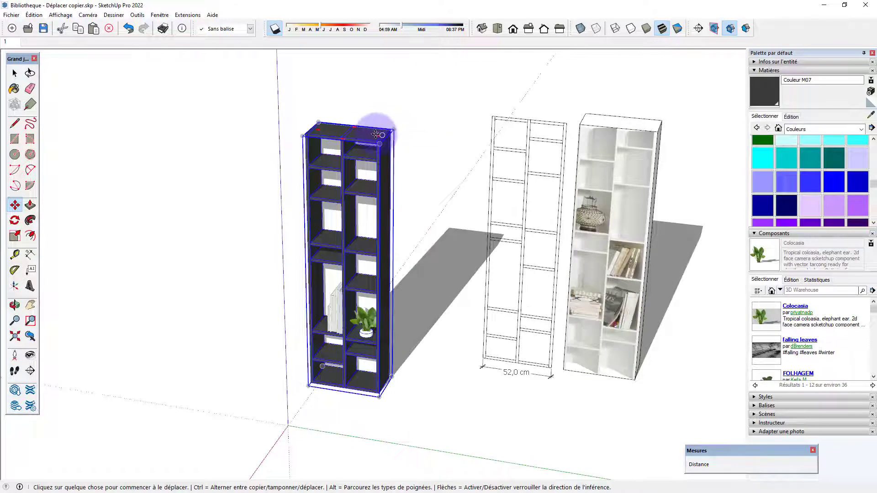
Try to rotate the bookcase component and its contents about the vertical axis
left_click(356, 128)
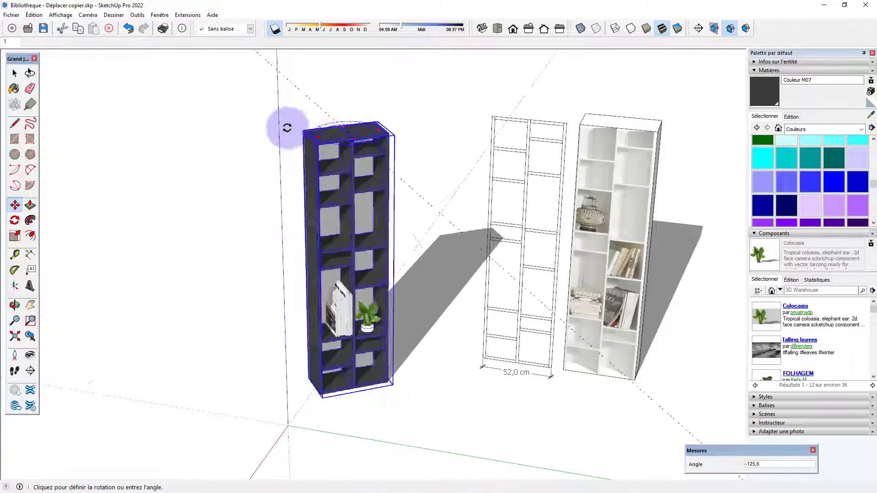
left_click(300, 308)
middle_click_drag(300, 309, 328, 370)
scroll(328, 371, "up", 2)
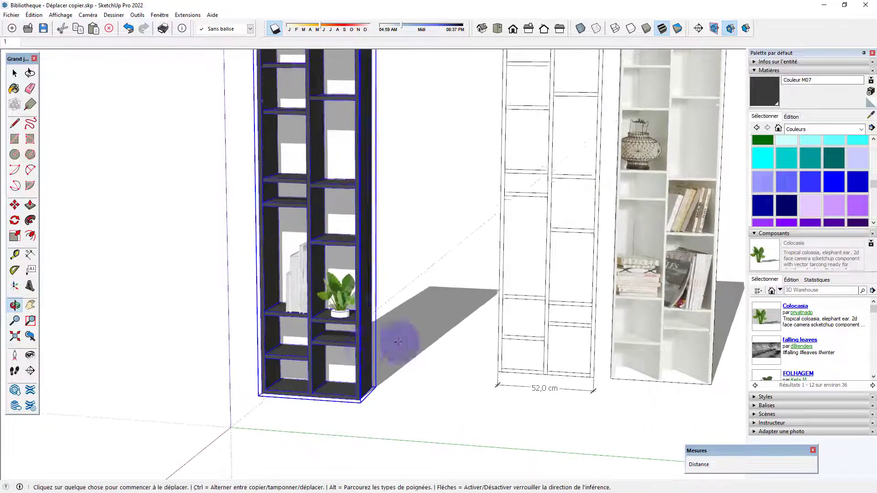
scroll(800, 322, "down", 2)
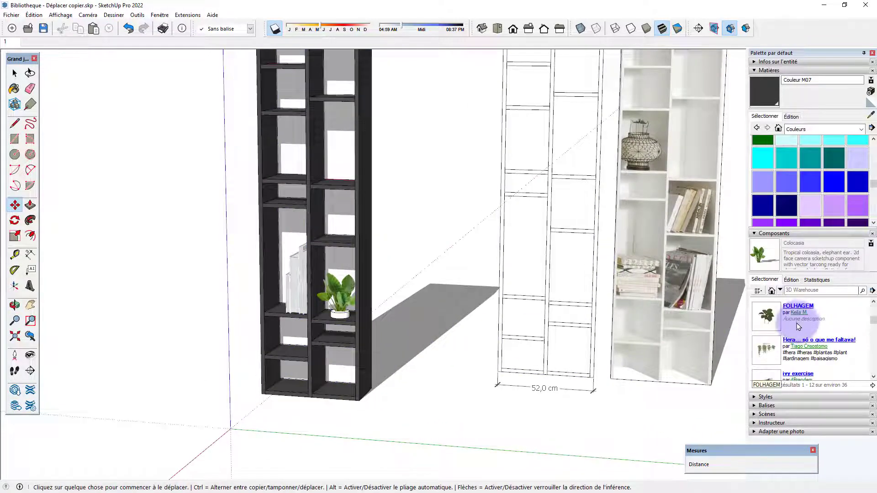
Insert the hanging plant model "Hera... só o que me faltava!" from the 3D Warehouse and open it for editing
left_click(767, 357)
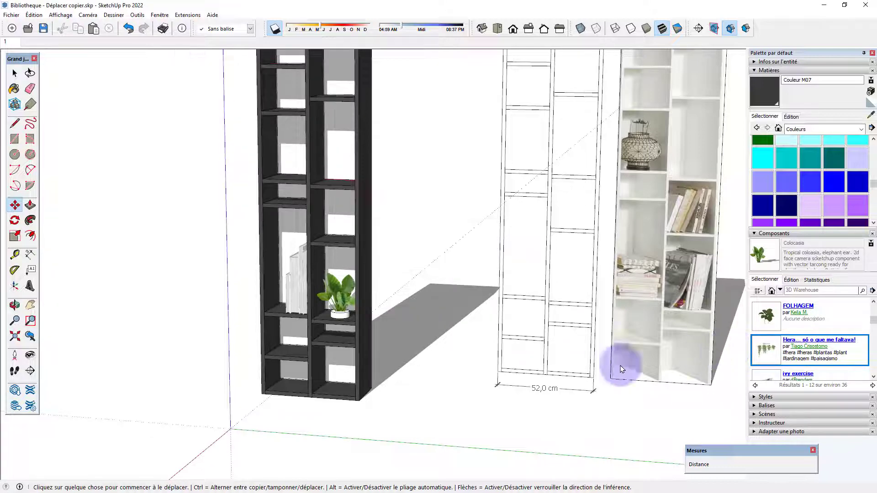
scroll(347, 393, "down", 3)
middle_click_drag(244, 407, 442, 372)
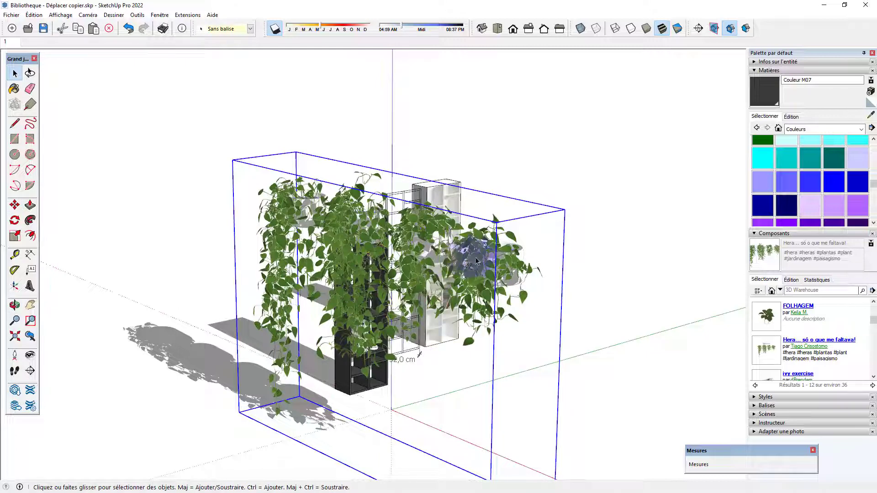
double_click(465, 262)
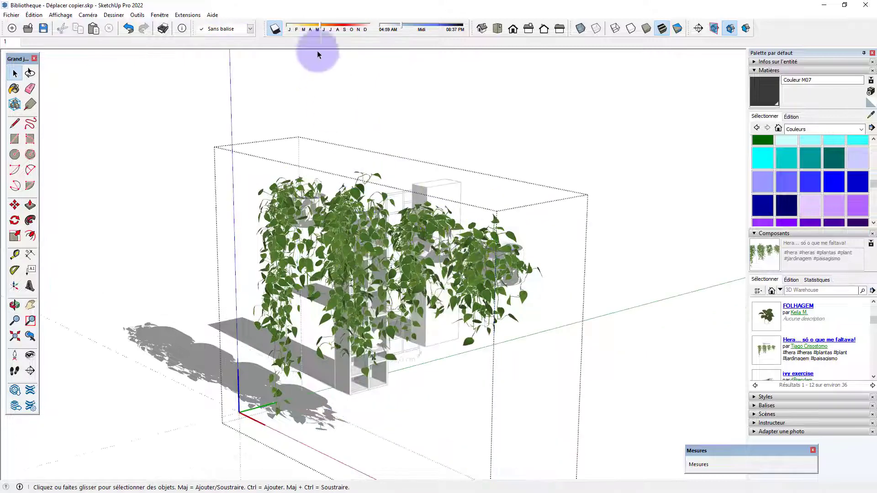
Turn off shadows and delete three of the four hanging plants inside the inserted component
left_click(274, 28)
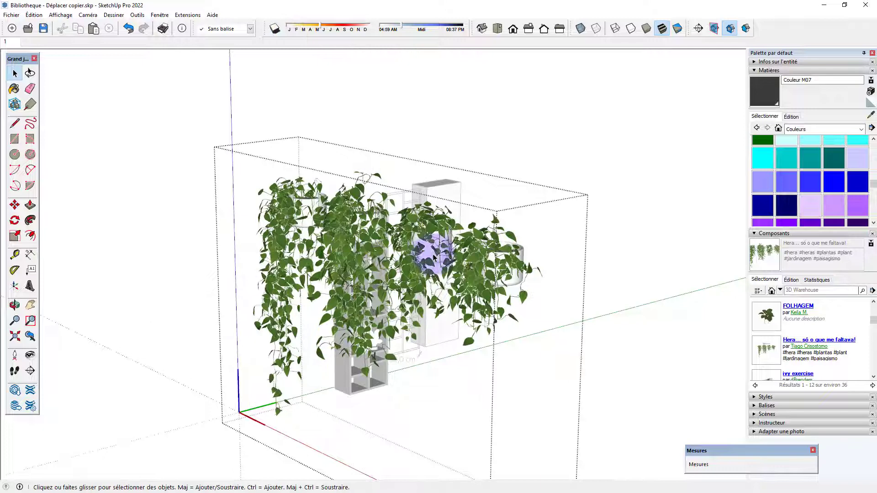
left_click(504, 272)
key("Delete")
left_click(366, 252)
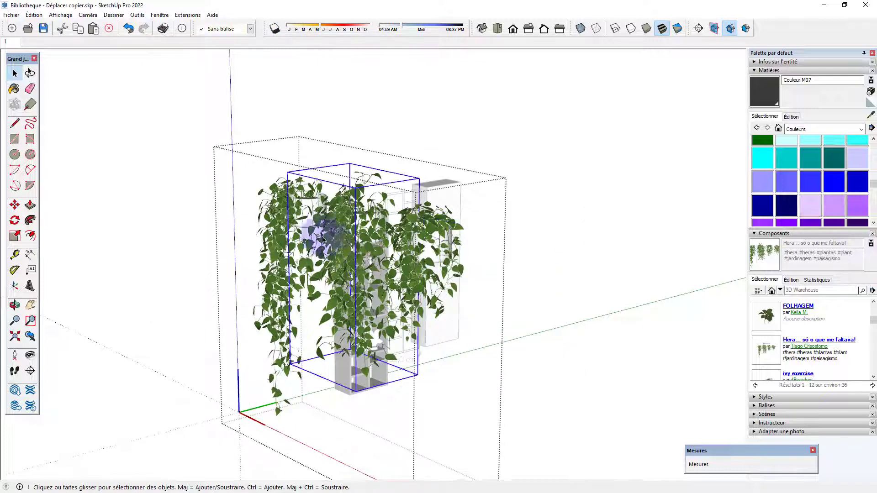
key("Delete")
left_click(295, 235)
key("Delete")
Move the remaining hanging plant to the component's axes origin and close the component
middle_click_drag(294, 298, 505, 310)
left_click_drag(388, 220, 525, 382)
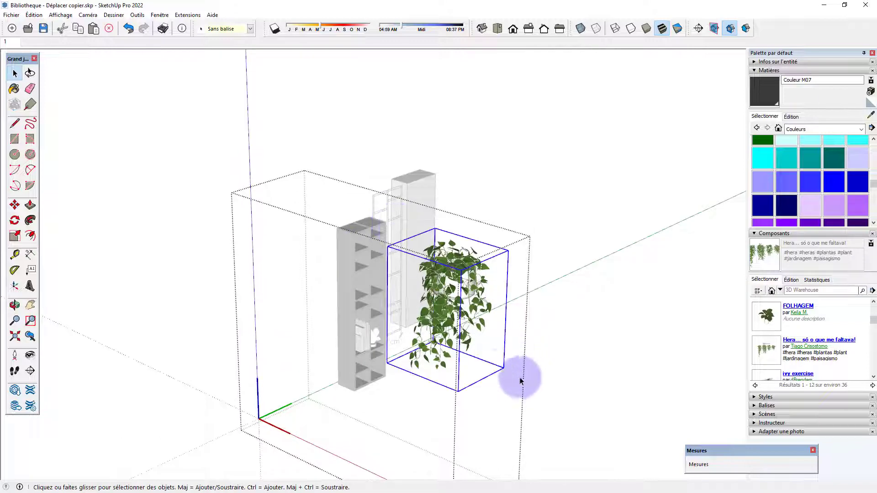
key("m")
left_click(503, 368)
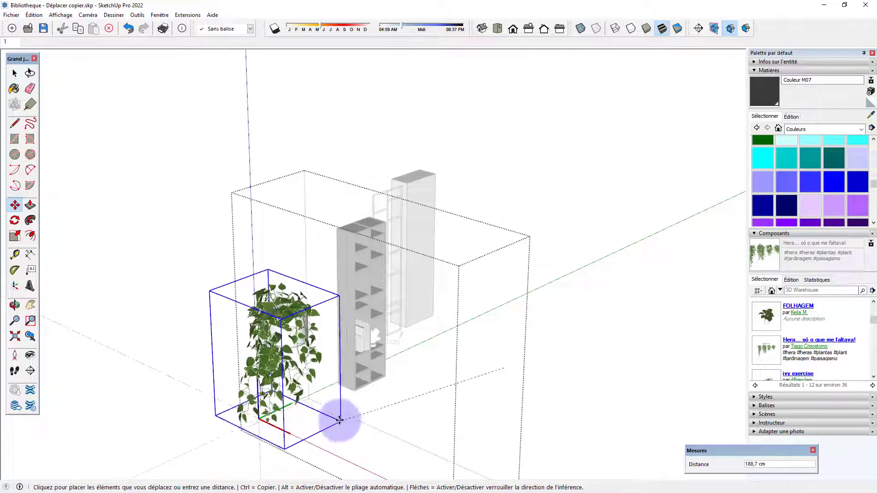
middle_click_drag(337, 417, 264, 355)
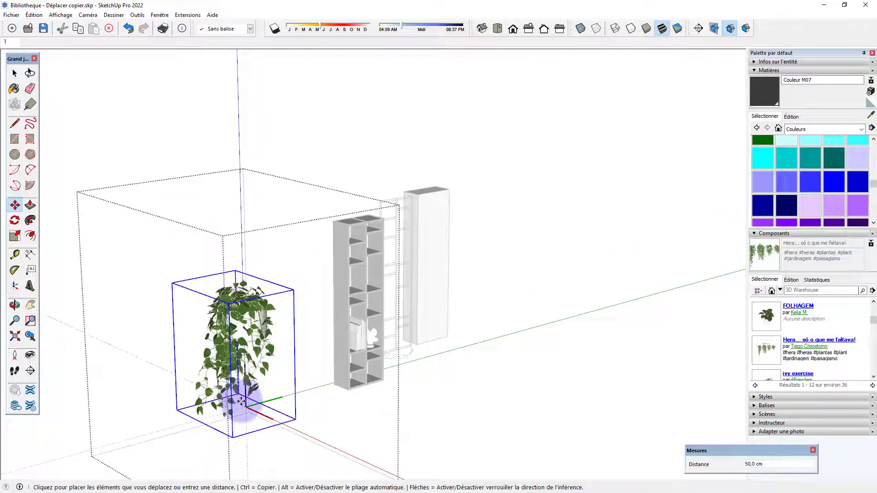
left_click(348, 389)
key("space")
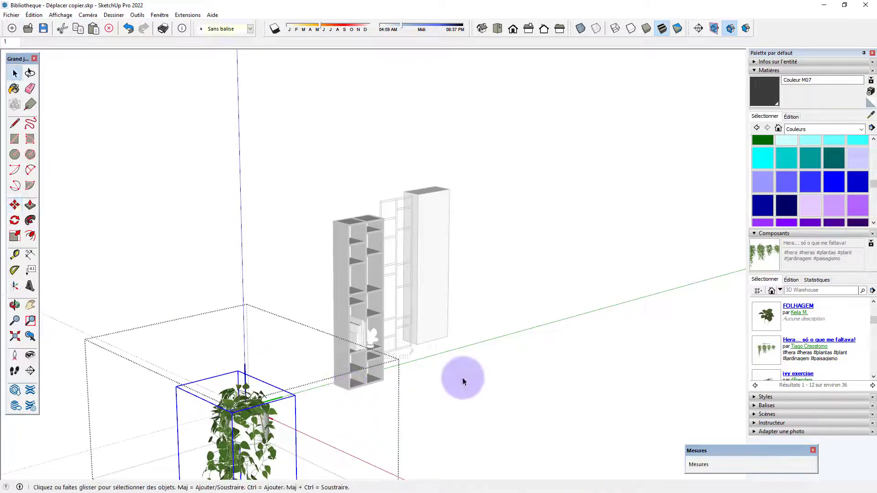
left_click(462, 380)
middle_click_drag(413, 373, 297, 382)
Scale the hanging plant component uniformly to about 0.66
left_click(293, 387)
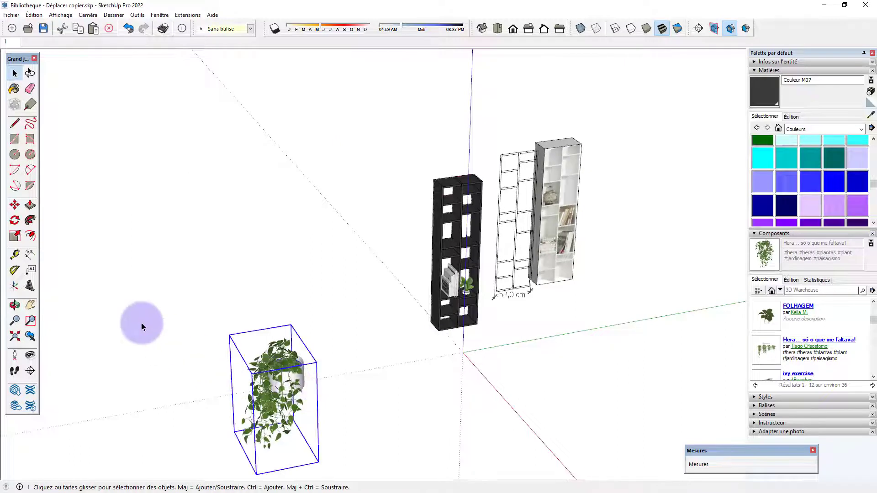
left_click(14, 236)
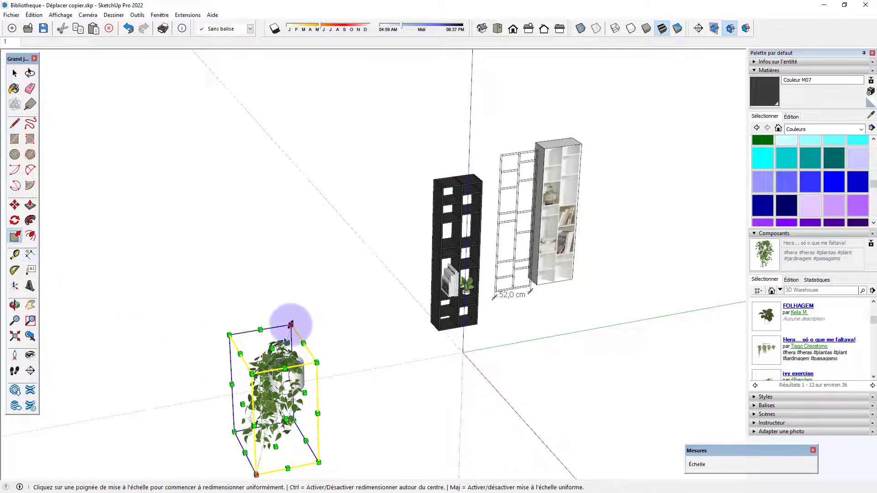
left_click_drag(290, 325, 275, 371)
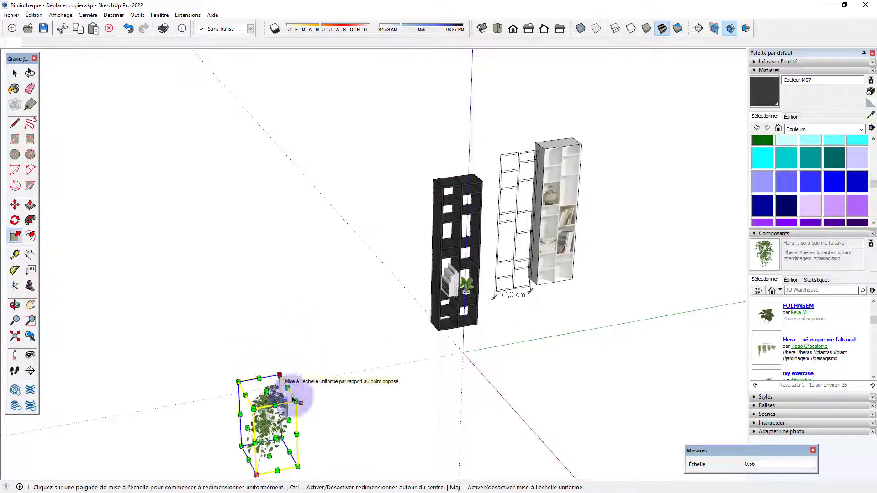
middle_click_drag(292, 394, 154, 366)
scroll(156, 364, "up", 2)
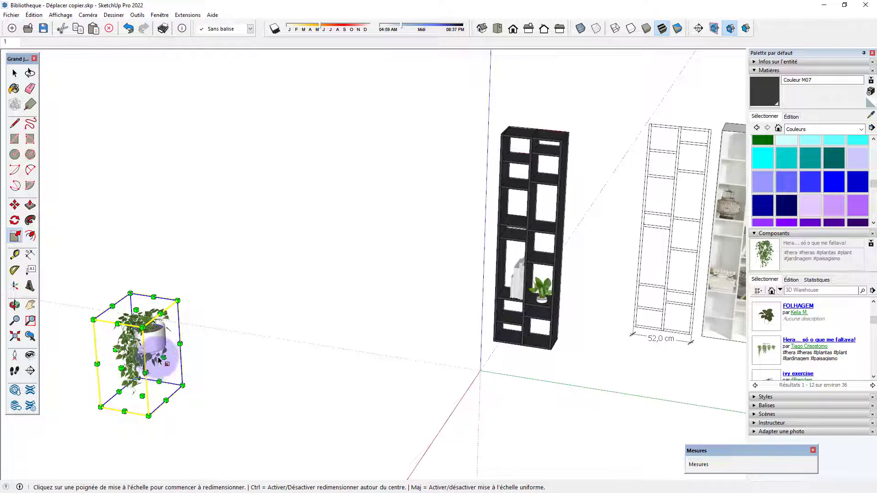
Place the hanging plant on top of the bookcase and rotate it so its foliage hangs over the front
key("m")
left_click(158, 350)
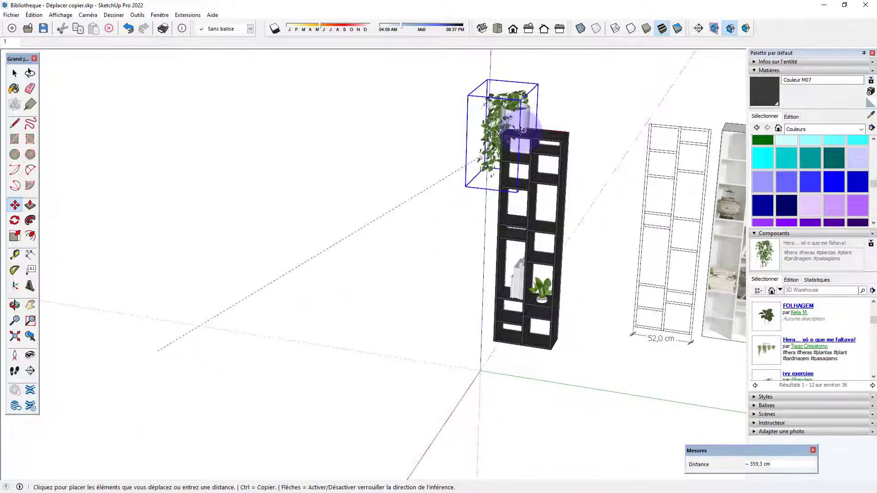
left_click(521, 131)
middle_click_drag(412, 346, 438, 384)
scroll(388, 229, "up", 3)
middle_click_drag(366, 247, 322, 365)
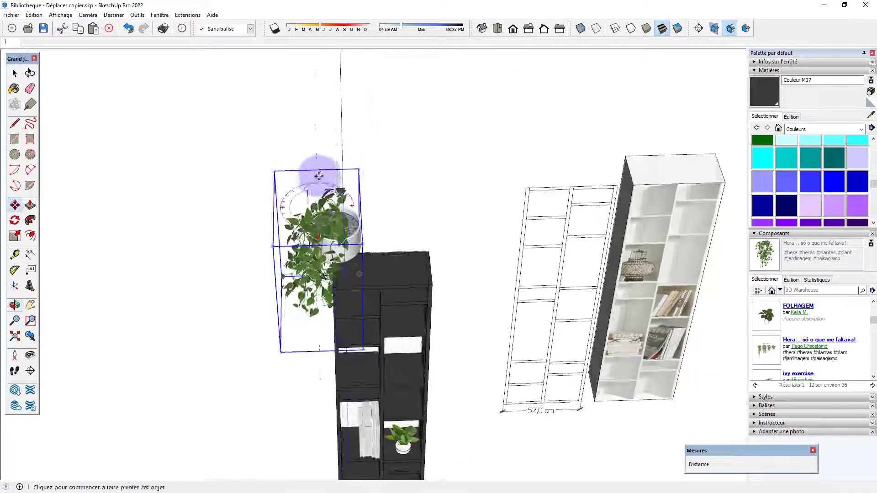
left_click(319, 178)
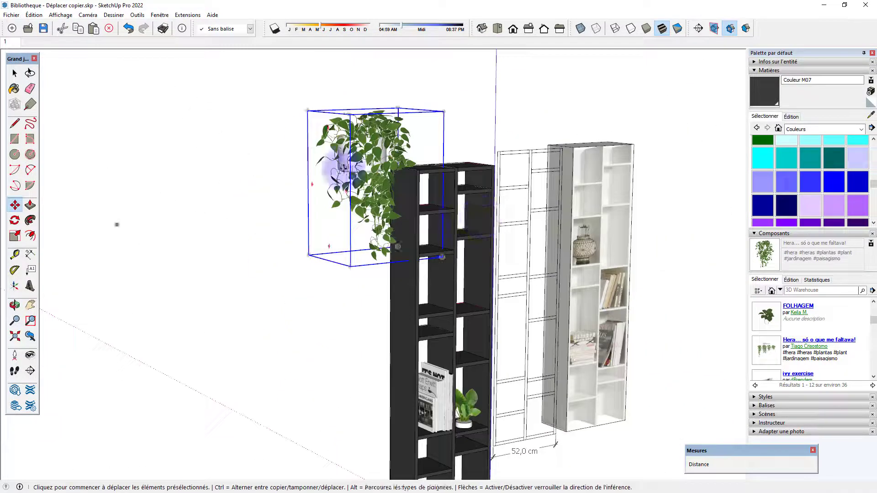
left_click(362, 153)
left_click(439, 165)
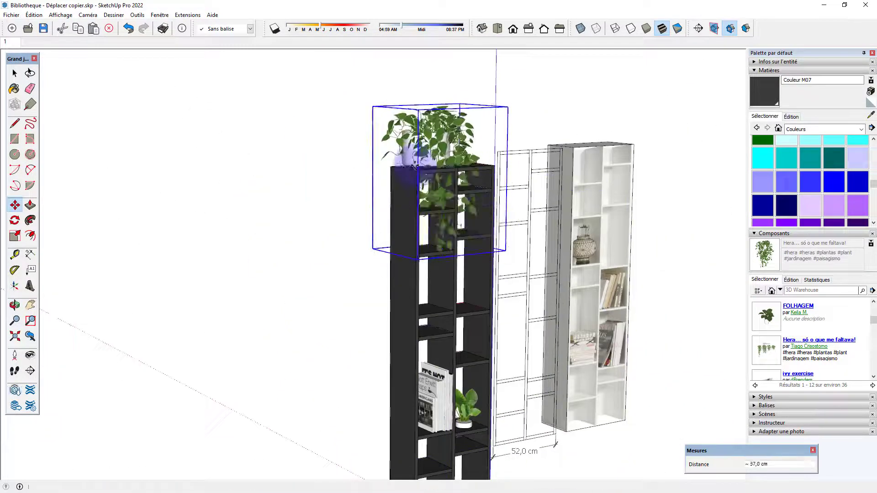
Scale the hanging plant down further and shift it over the right column of the bookcase's top
key("s")
left_click(504, 107)
left_click(469, 147)
middle_click_drag(347, 183, 487, 192)
key("m")
left_click(471, 182)
left_click(568, 133)
middle_click_drag(653, 183, 354, 214)
key("space")
left_click(354, 212)
scroll(356, 215, "down", 3)
middle_click_drag(356, 261, 362, 292)
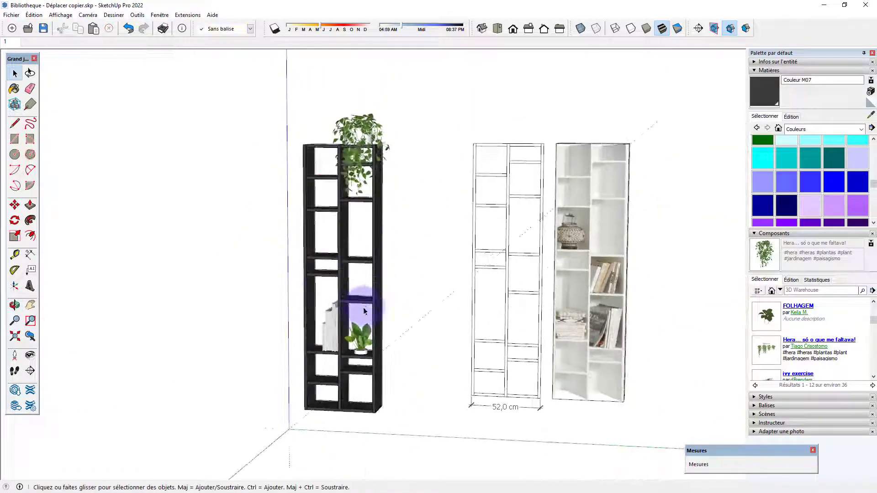
Search the 3D Warehouse for "book" and insert the "books" model in front of the bookcase
scroll(808, 324, "down", 3)
scroll(808, 323, "down", 5)
left_click(797, 290)
type("book")
key("Return")
left_click(767, 351)
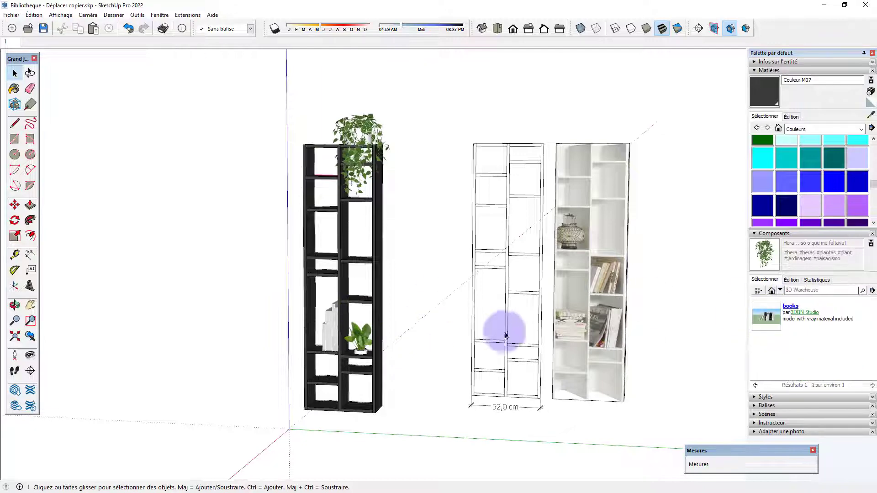
left_click(766, 317)
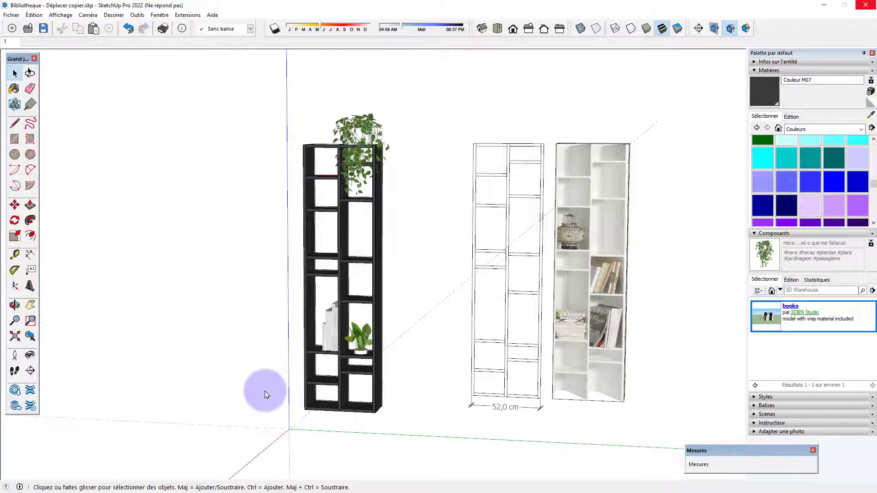
scroll(281, 355, "down", 2)
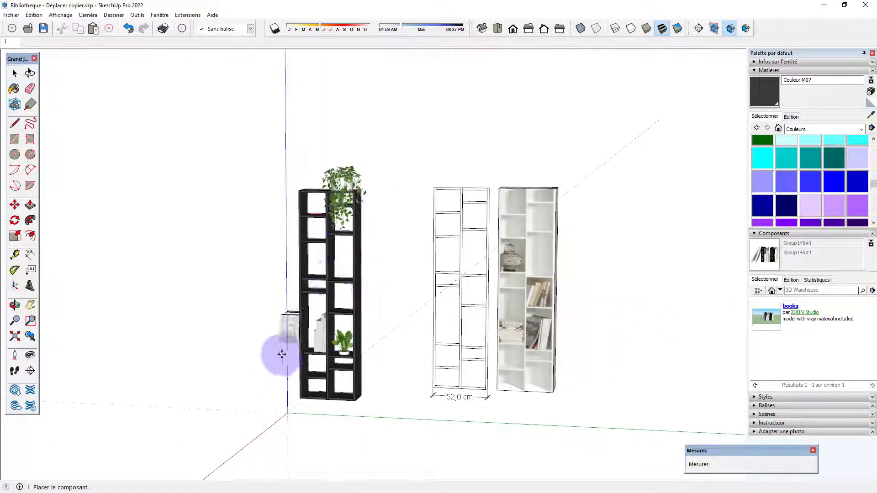
left_click(338, 279)
Reposition the inserted row of books and scale it uniformly to about 0.63
scroll(361, 283, "up", 5)
middle_click_drag(368, 292, 410, 386)
left_click(474, 231)
left_click(405, 224)
middle_click_drag(412, 226, 418, 188)
key("s")
left_click_drag(543, 132, 472, 173)
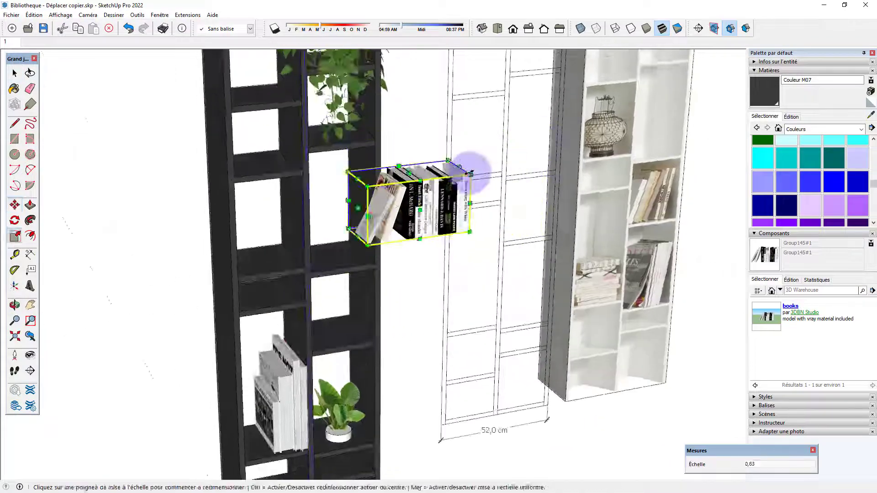
Move the row of books onto the middle shelf in the bookcase's right column
key("m")
left_click(469, 230)
left_click(375, 142)
left_click(373, 141)
left_click(370, 260)
scroll(354, 261, "up", 3)
left_click(355, 258)
left_click(338, 249)
Open the books component and cut the leaning books and the black book beside them
key("space")
double_click(334, 247)
left_click_drag(206, 146, 298, 292)
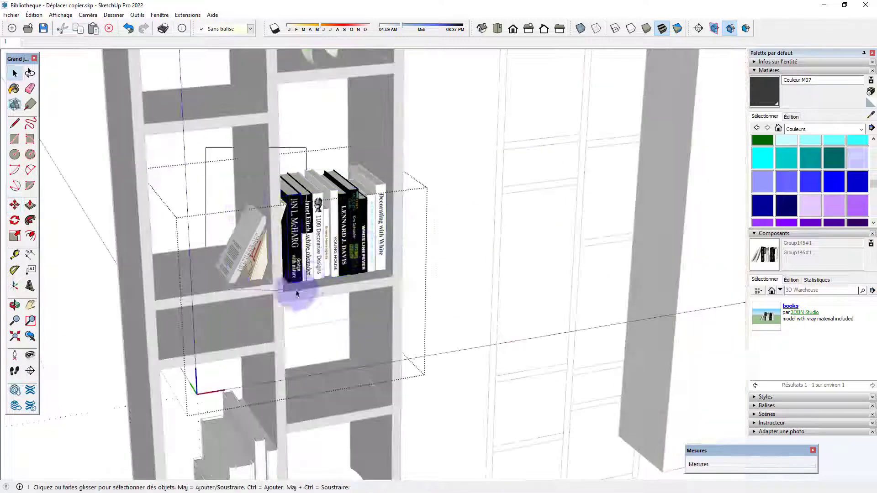
key("ctrl+x")
Paste the cut books into the model and place them on the left column's shelf beside the remaining books
key("ctrl+v")
scroll(303, 304, "down", 5)
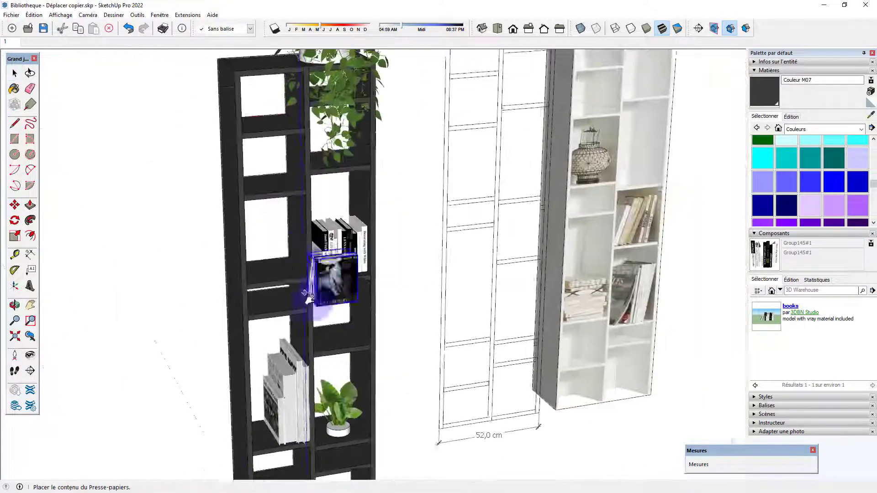
scroll(258, 256, "up", 6)
middle_click_drag(256, 265, 256, 297)
left_click(246, 295)
left_click(269, 171)
left_click(264, 180)
left_click(337, 289)
left_click(348, 290)
scroll(319, 274, "down", 6)
key("space")
middle_click_drag(300, 251, 279, 224)
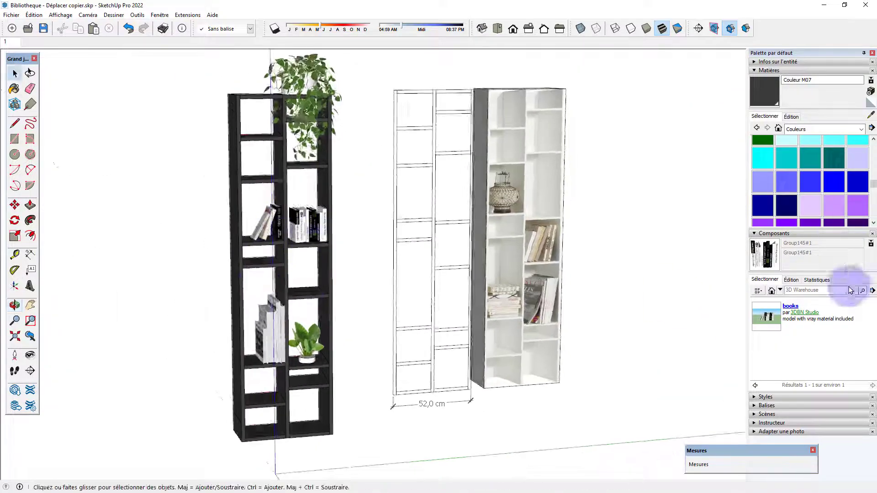
Insert the "asos" vases from the DECORATIONS component collection at the right column of the bookcase
left_click(780, 290)
left_click(761, 338)
left_click(769, 319)
left_click(770, 318)
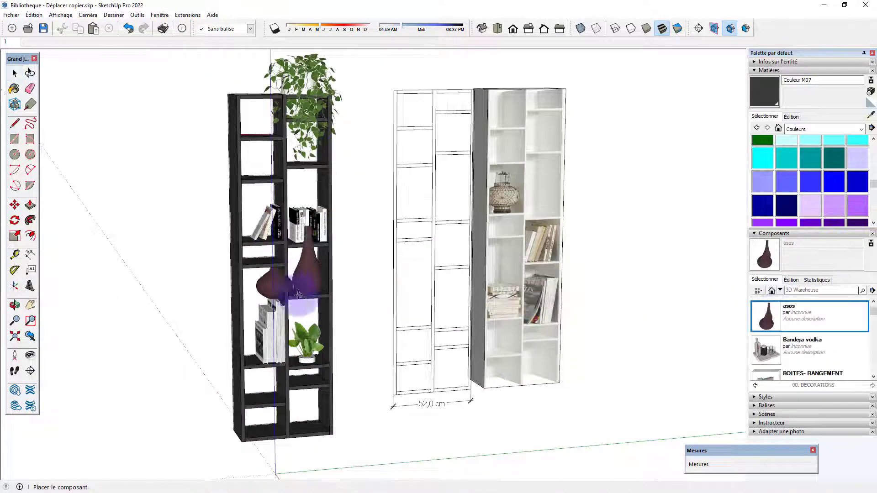
left_click(302, 292)
scroll(302, 291, "up", 5)
scroll(309, 298, "down", 2)
Scale the vases down and set them on the shelf above the potted plant
key("s")
left_click(362, 176)
left_click(304, 265)
key("m")
left_click(360, 327)
scroll(319, 320, "down", 6)
key("space")
Select the hanging plant, both book sets and the vases together and cut them from the model
left_click_drag(213, 88, 347, 338)
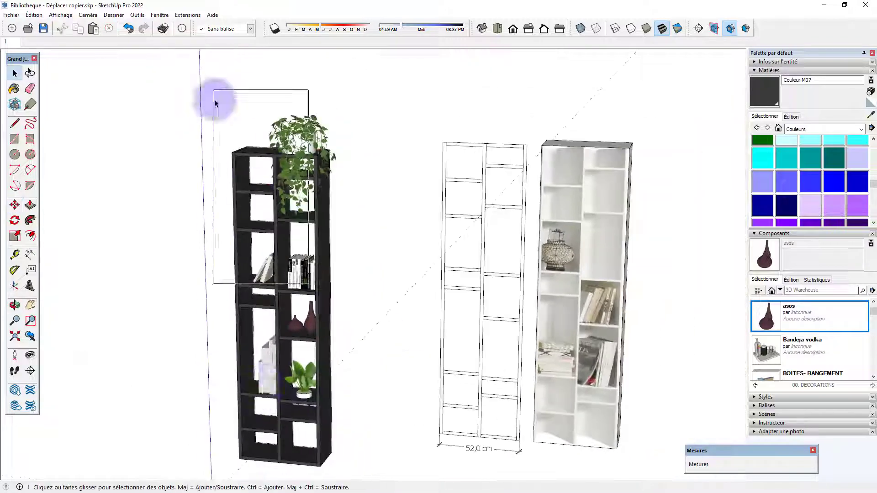
middle_click_drag(279, 365, 338, 333)
left_click(31, 17)
left_click(47, 50)
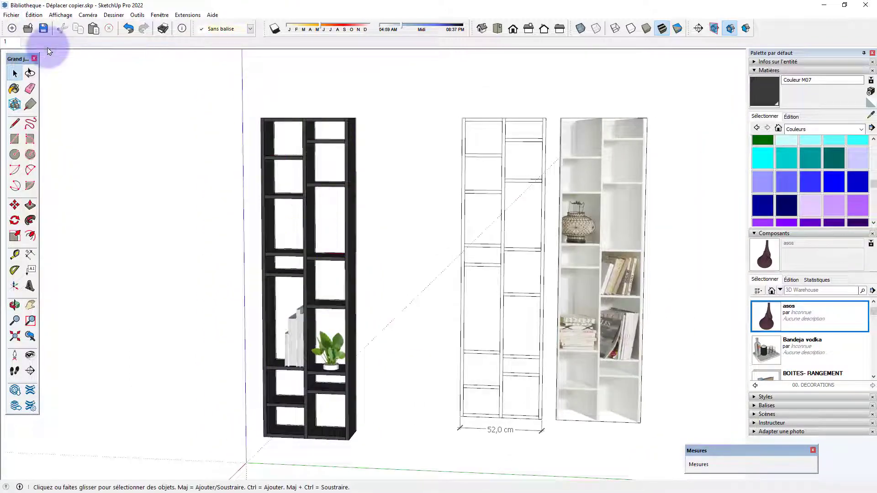
Open the bookcase component, paste the cut hanging plant, books and vases in place, and close the component
double_click(305, 254)
left_click(32, 15)
left_click(47, 78)
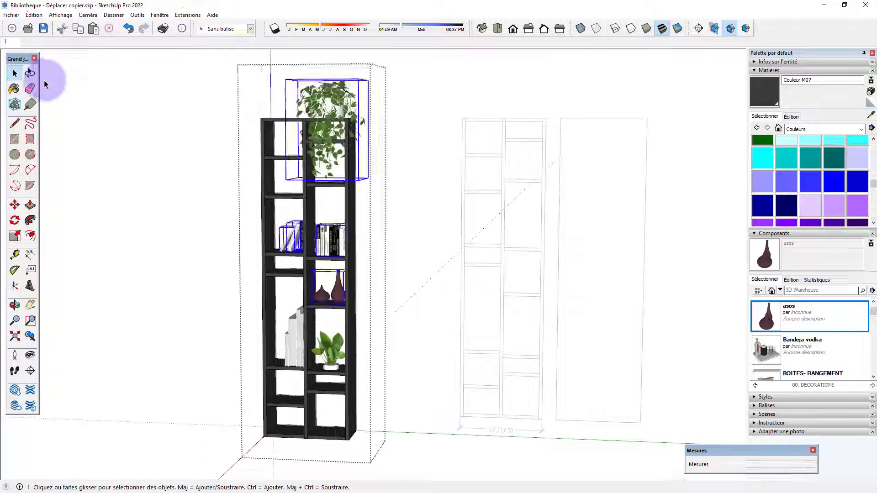
left_click(407, 246)
Paint the bookcase's back panel with Couleur M07 and turn the shadows back on
left_click(764, 90)
left_click(274, 30)
scroll(287, 327, "up", 3)
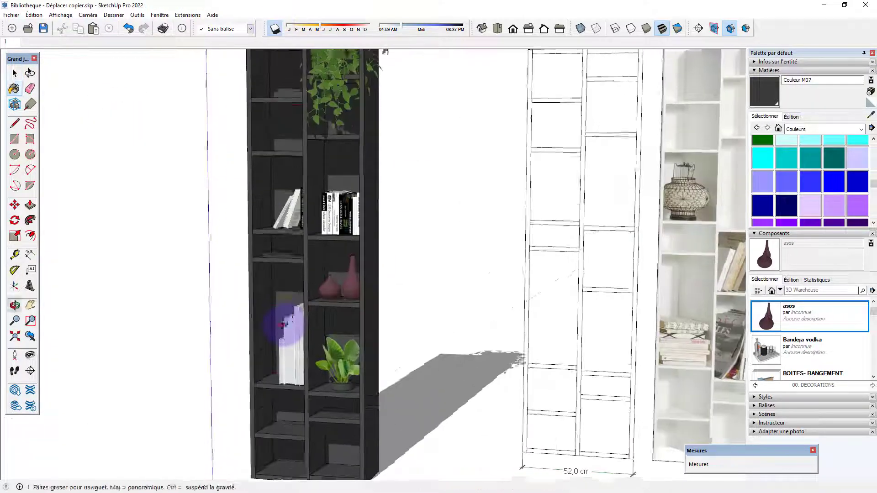
middle_click_drag(287, 328, 320, 304)
scroll(321, 305, "down", 3)
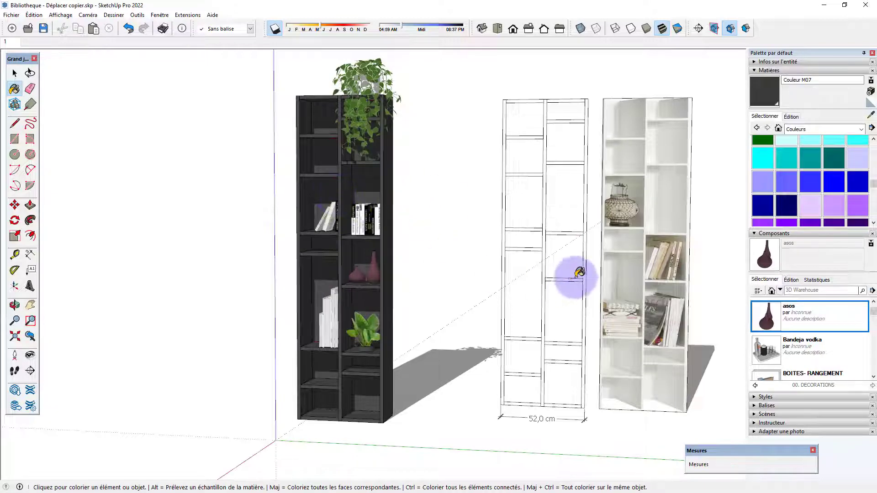
List the components in the model and find the "Bibliothèque colonne" component
left_click(771, 291)
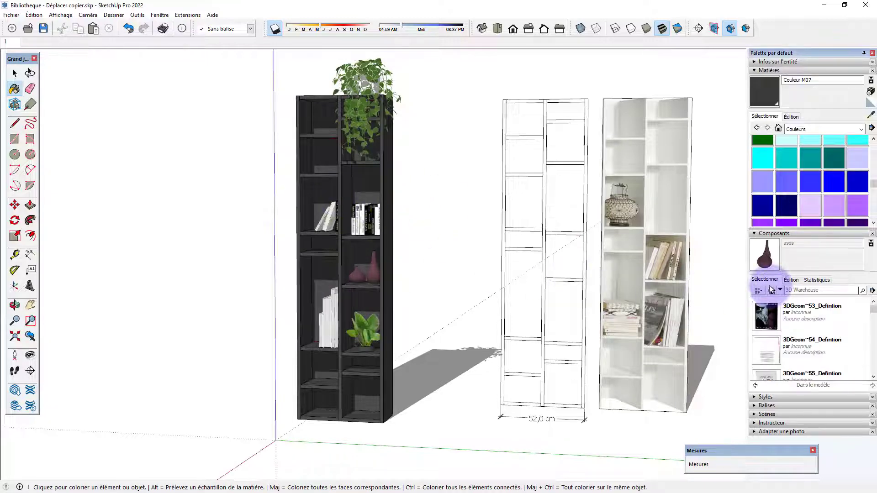
scroll(795, 341, "down", 3)
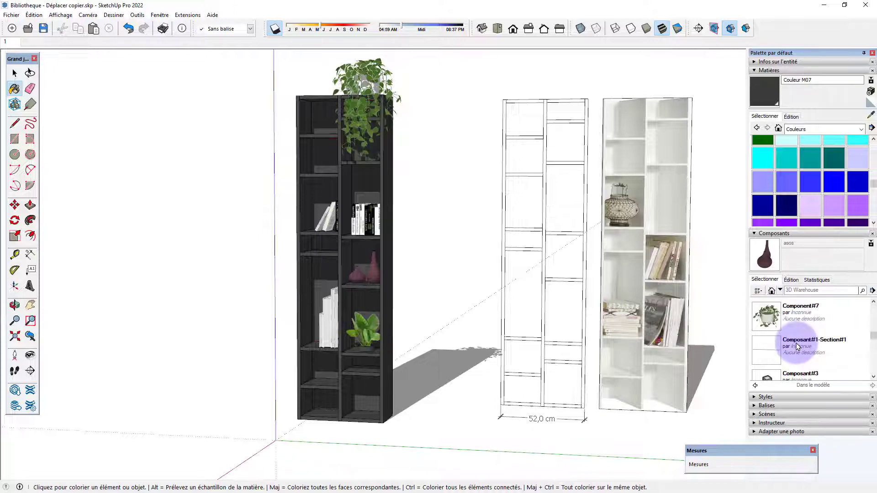
scroll(797, 346, "down", 3)
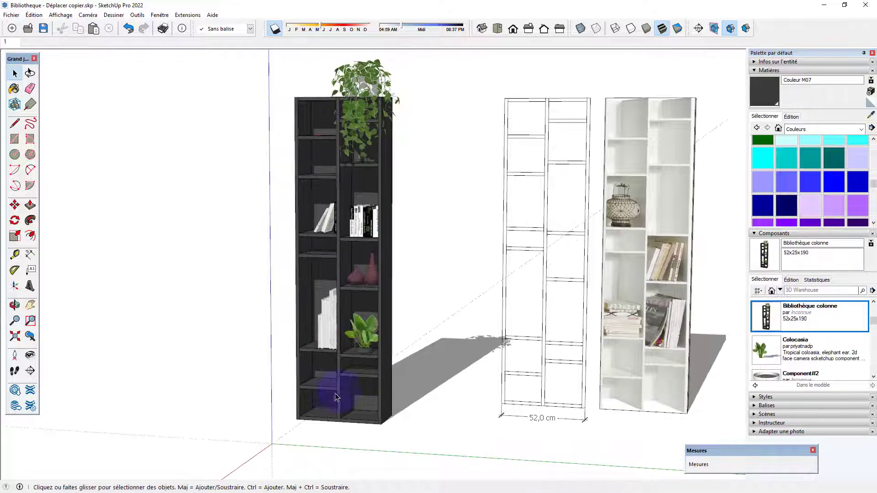